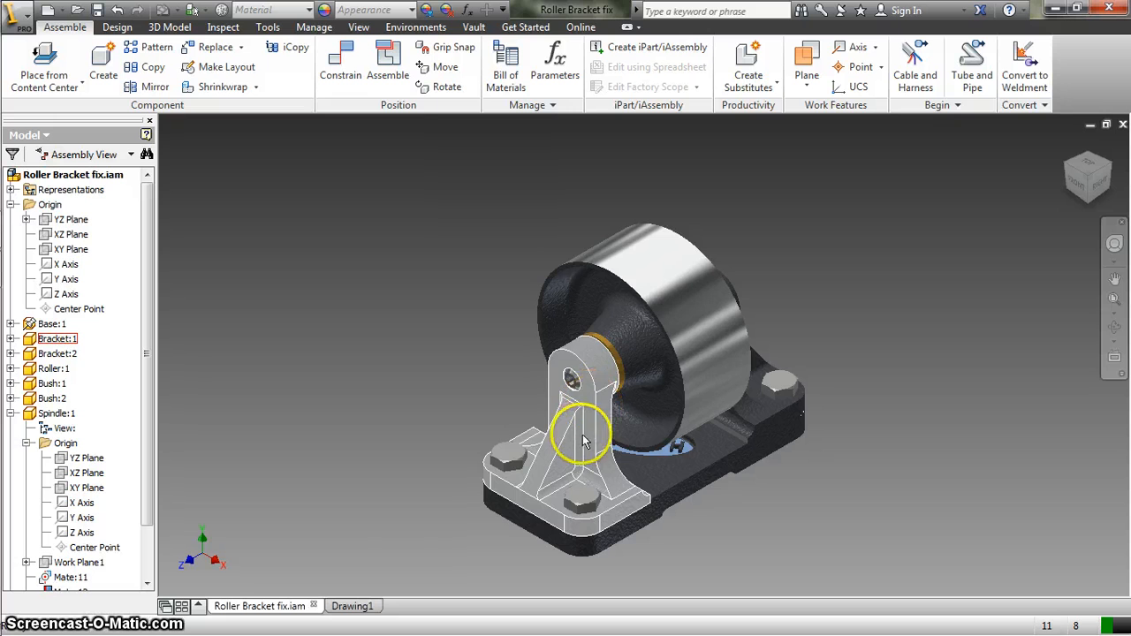
- Switch to the Drawing1 sheet and set the Default Standard (ISO) projection type to Third Angle
left_click(431, 504)
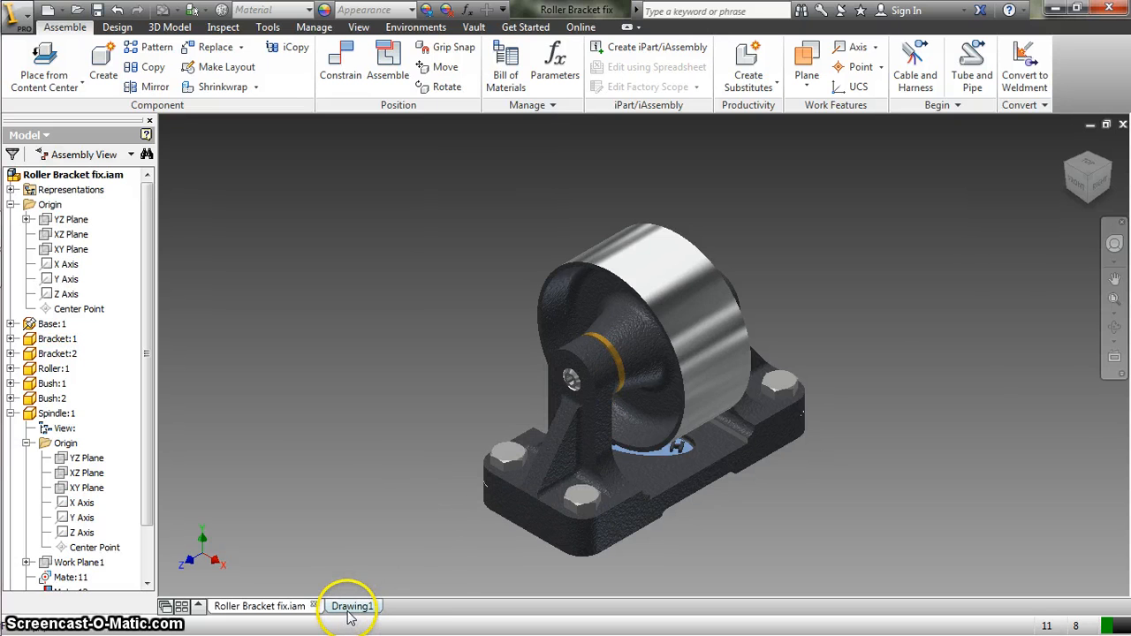
left_click(350, 607)
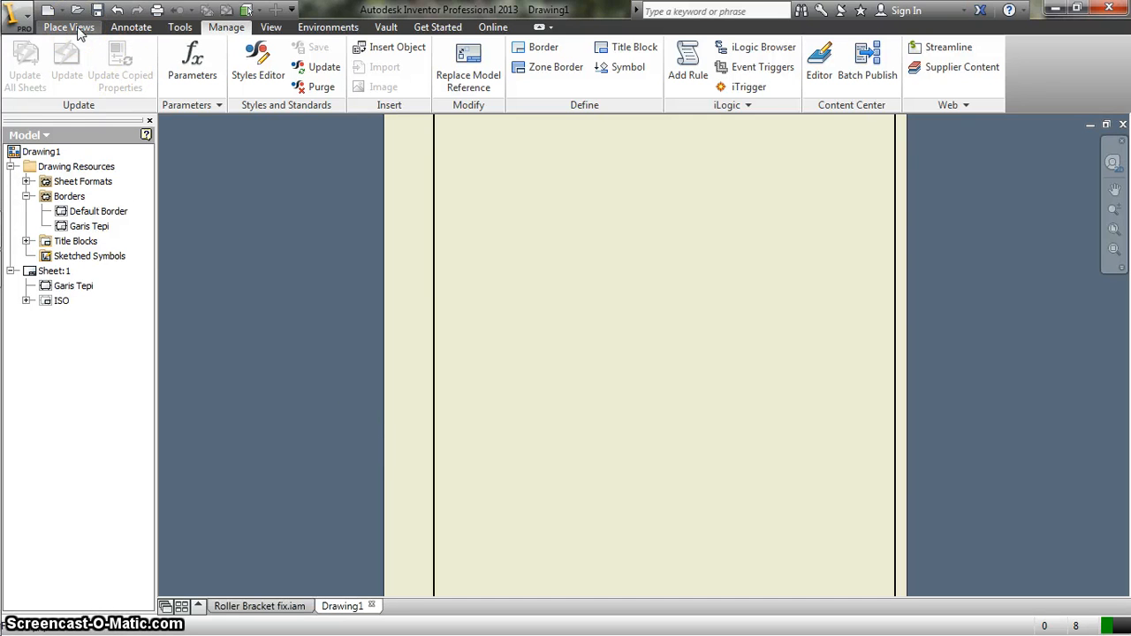
left_click(268, 69)
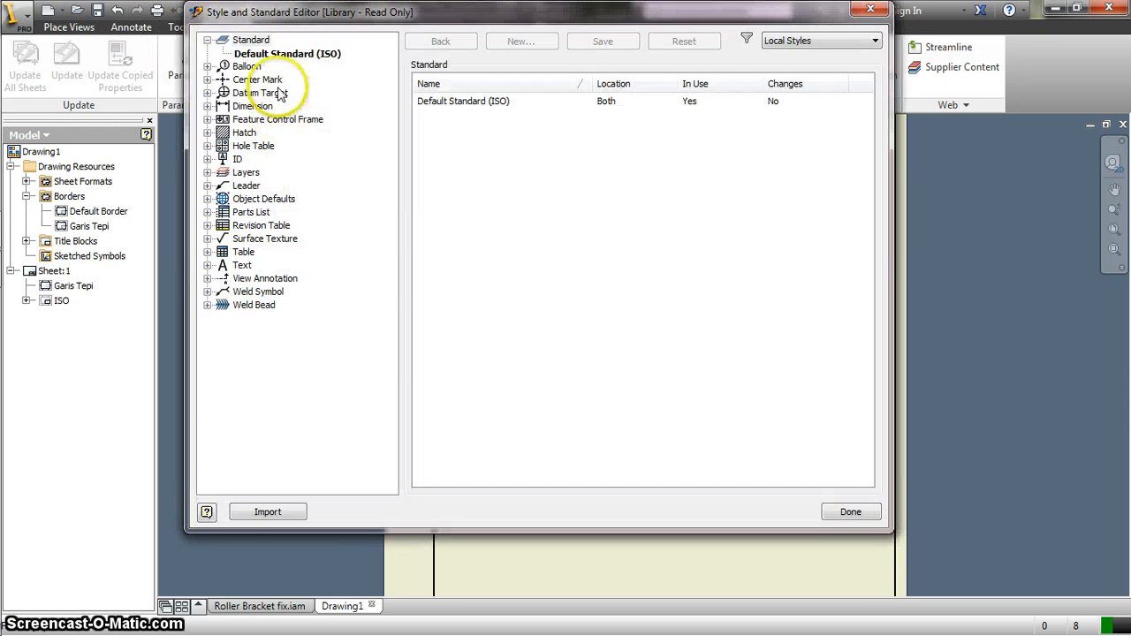
left_click(270, 54)
left_click(513, 90)
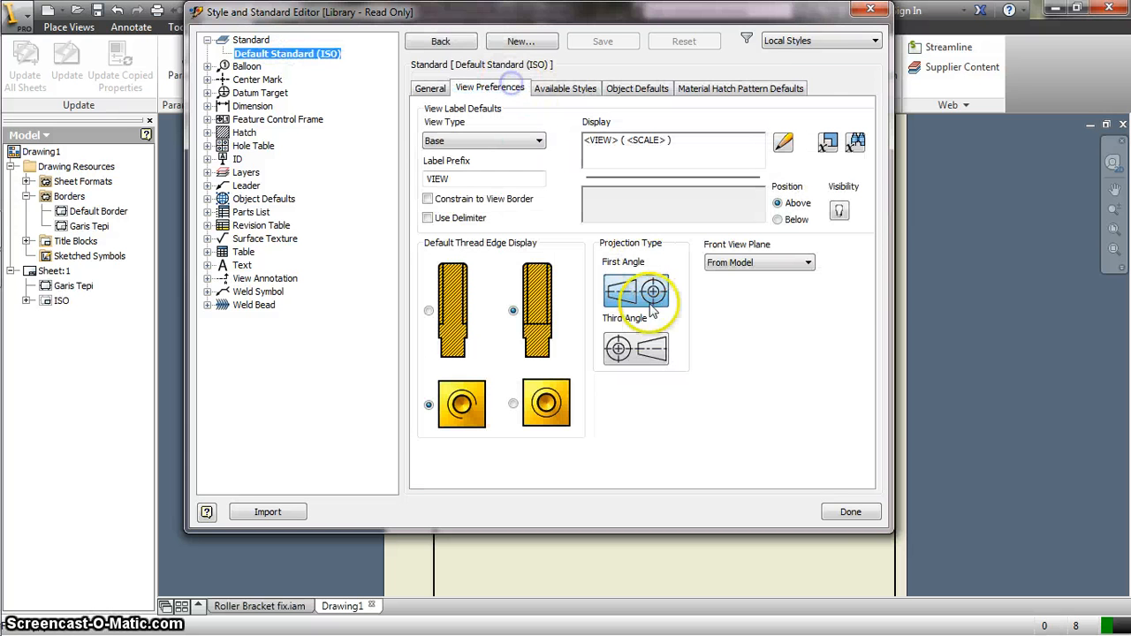
left_click(637, 349)
left_click(850, 513)
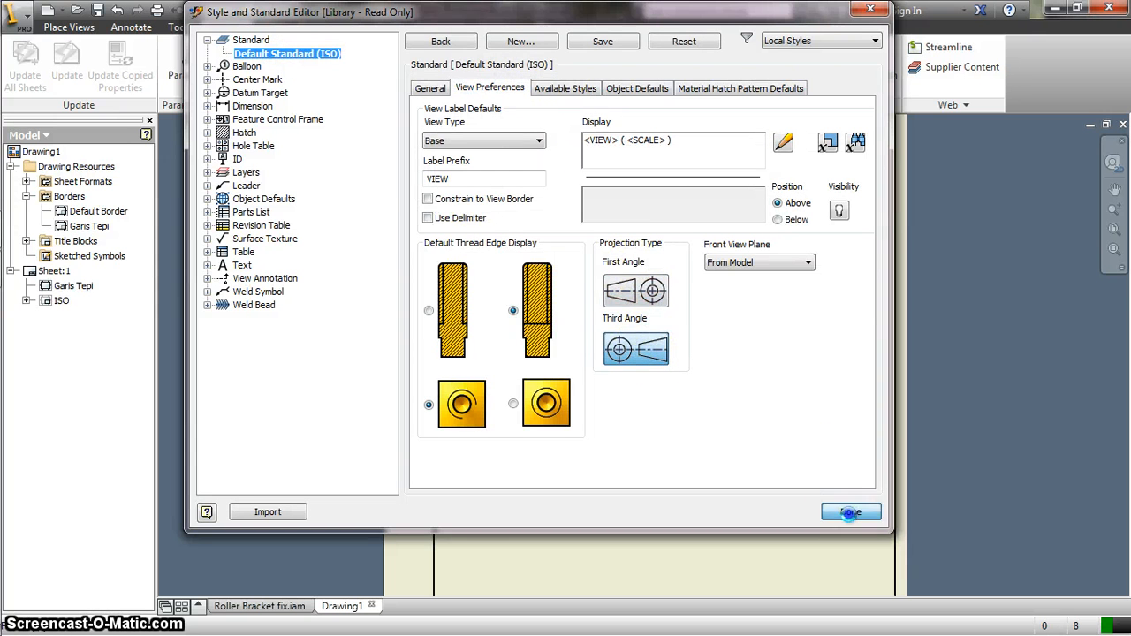
left_click(470, 313)
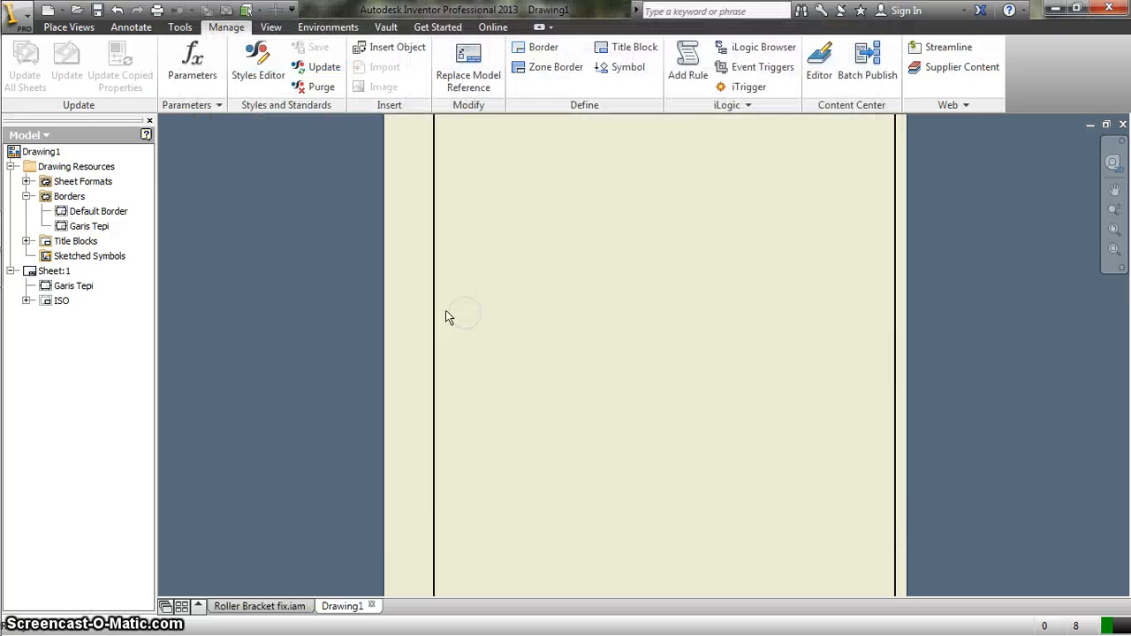
- Place a base view of Roller Bracket fix.iam with Right orientation at scale 1:2 on the sheet's left half
left_click(62, 29)
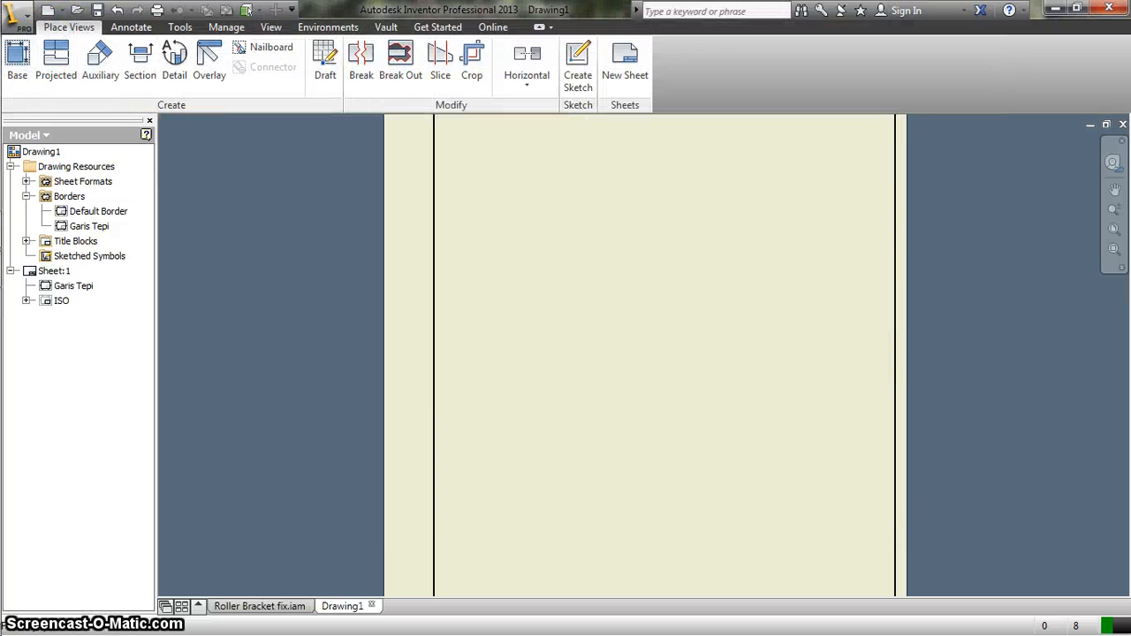
left_click(17, 54)
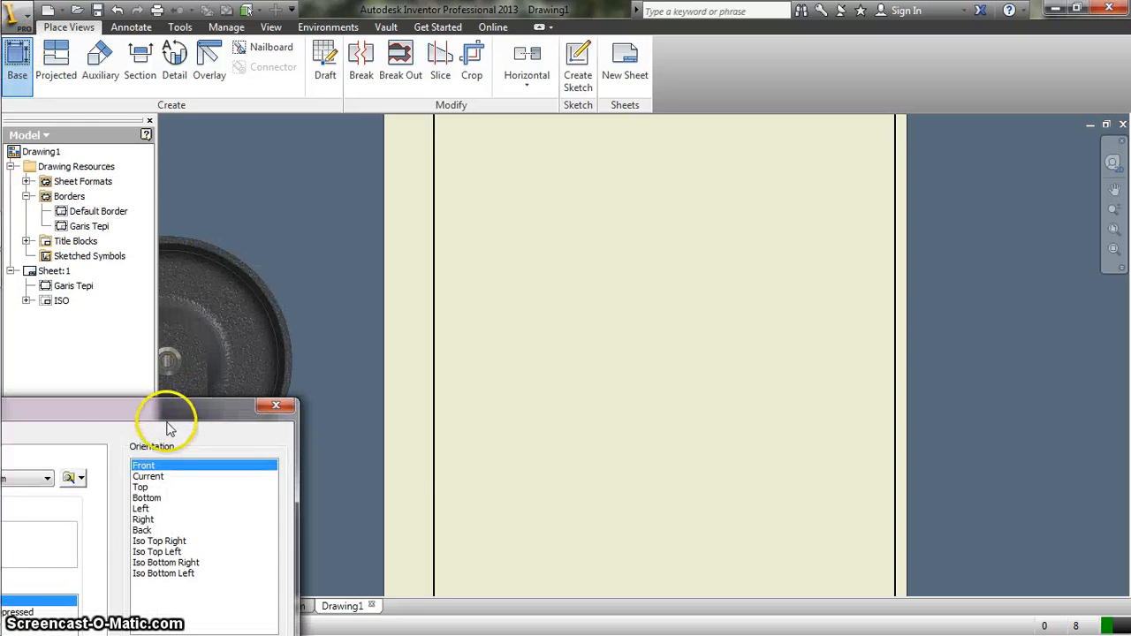
mouse_move(174, 420)
left_mouse_down()
mouse_move(384, 82)
mouse_move(452, 54)
left_mouse_up()
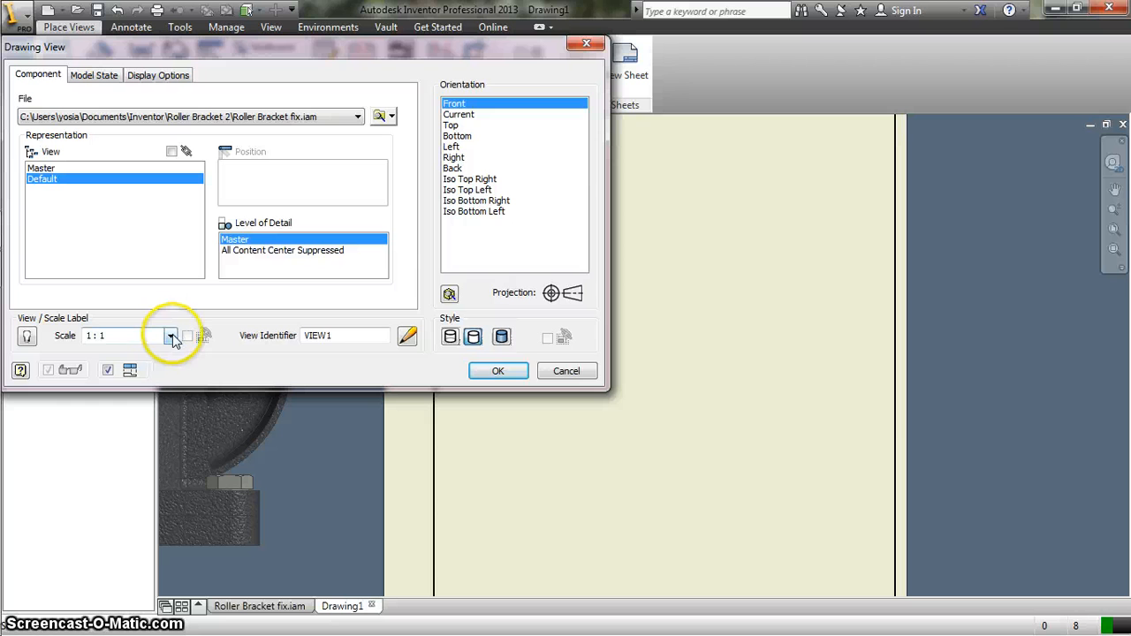
left_click(171, 336)
left_click(144, 362)
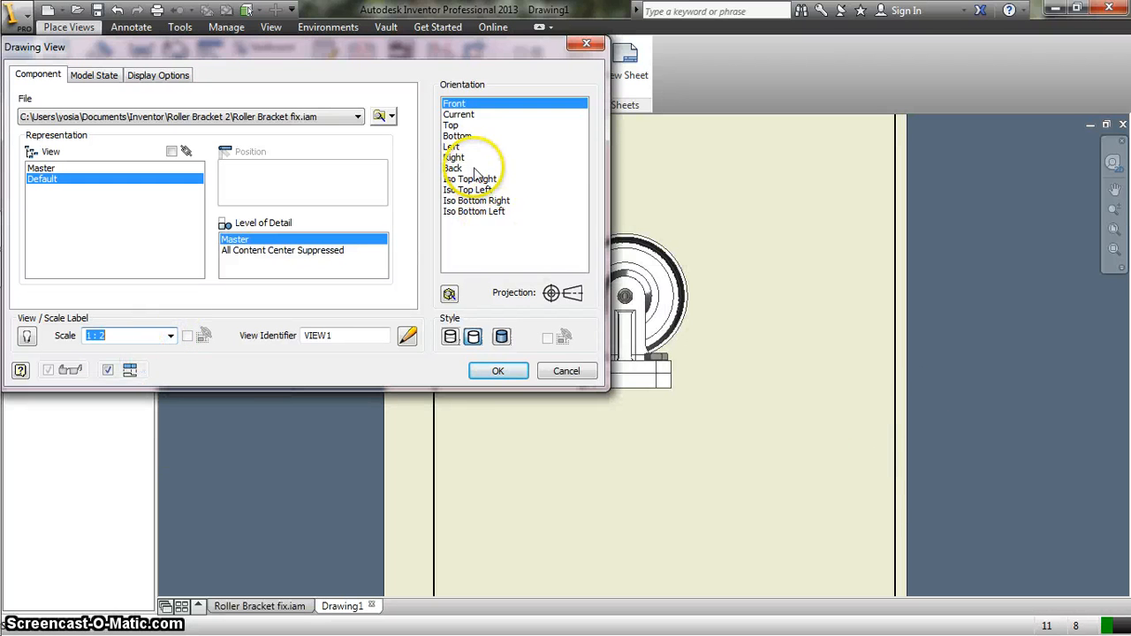
left_click(461, 158)
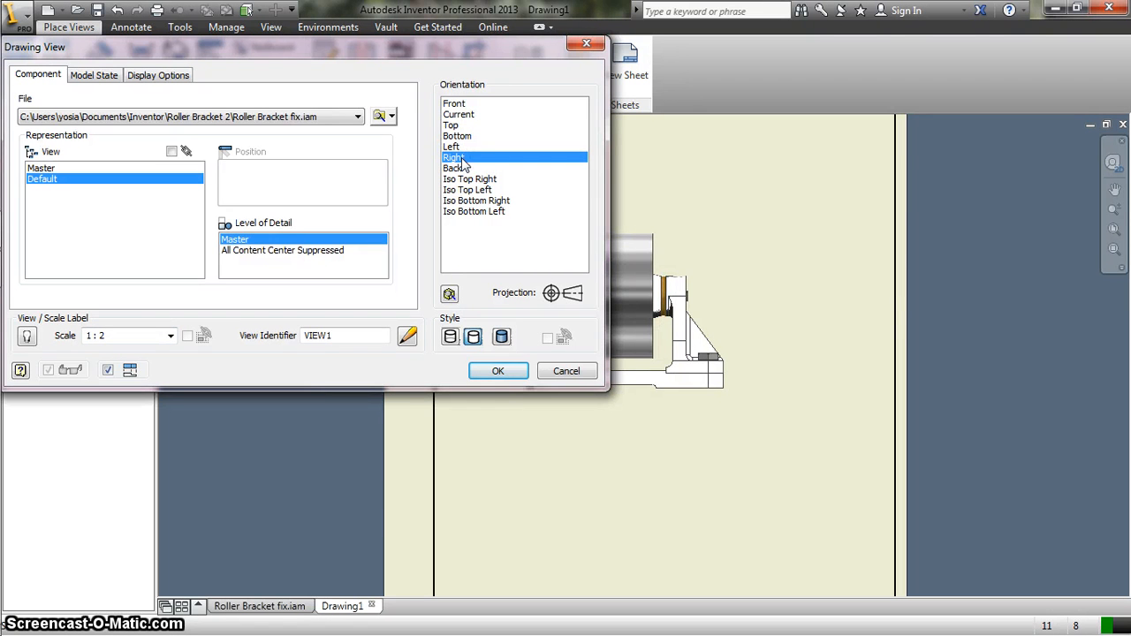
left_click_drag(477, 51, 265, 169)
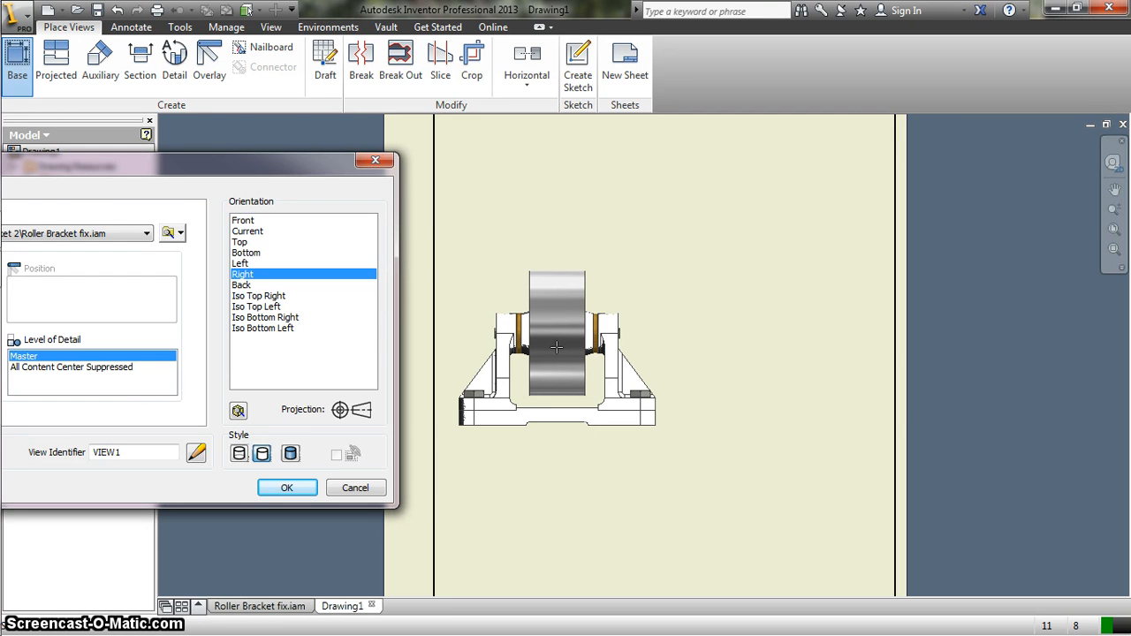
left_click(560, 376)
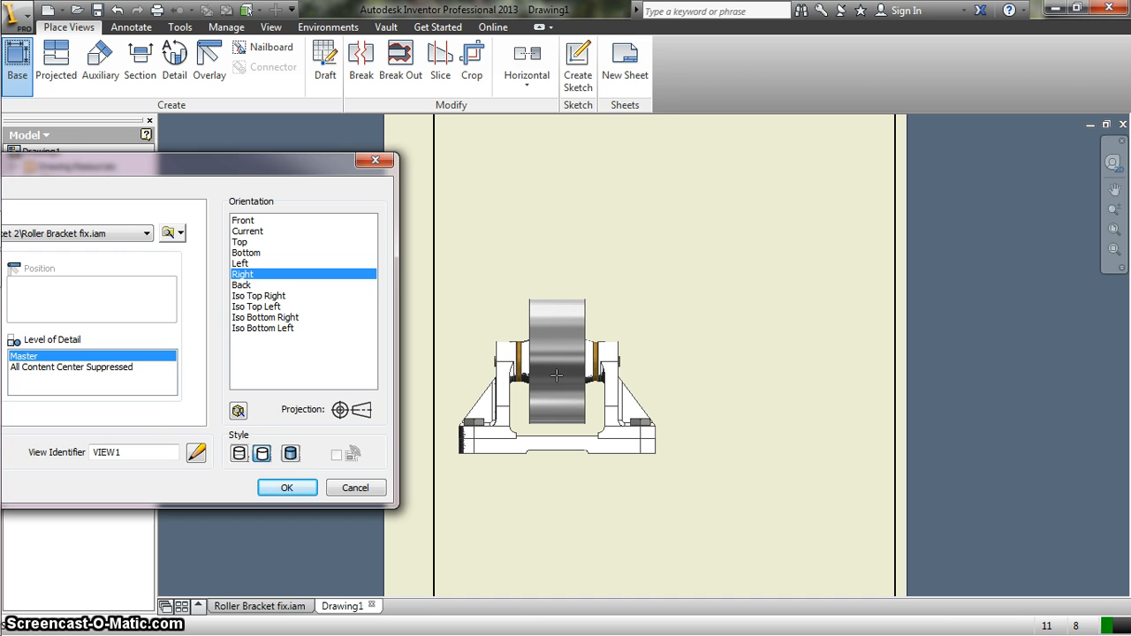
left_click(557, 375)
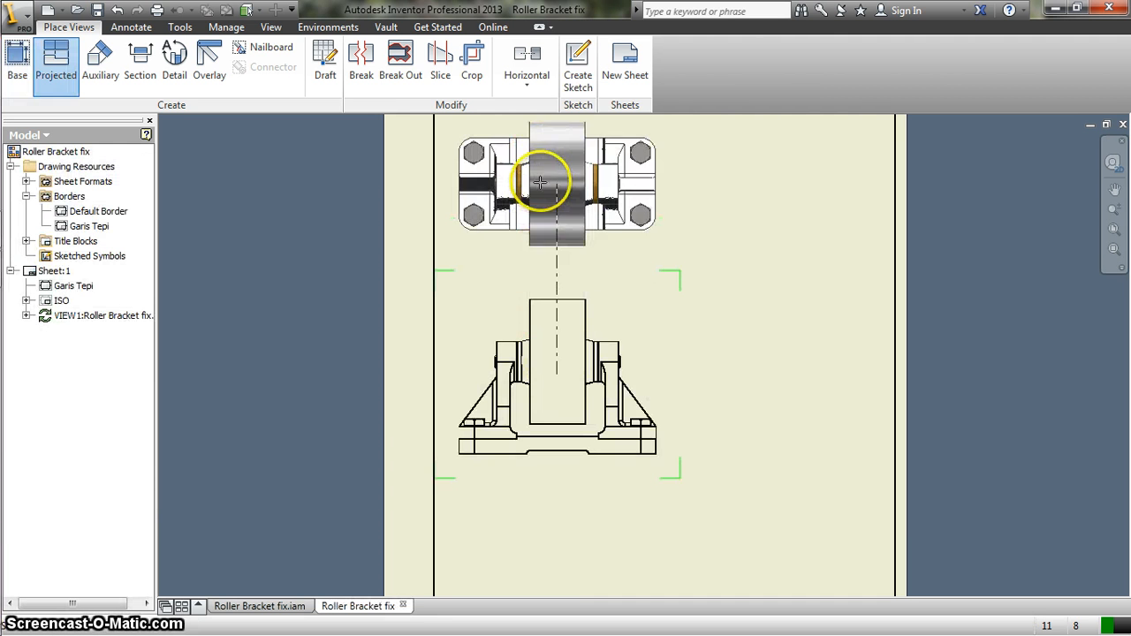
- Create two projected views from the base view, a top view above it and a side view to its right
left_click(540, 169)
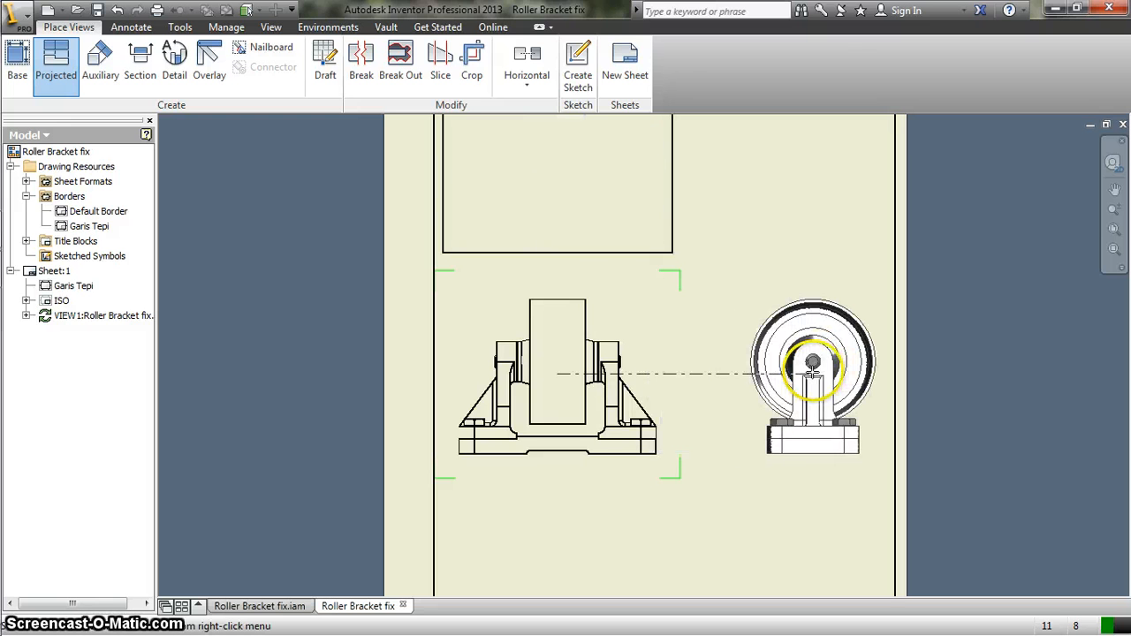
left_click(798, 375)
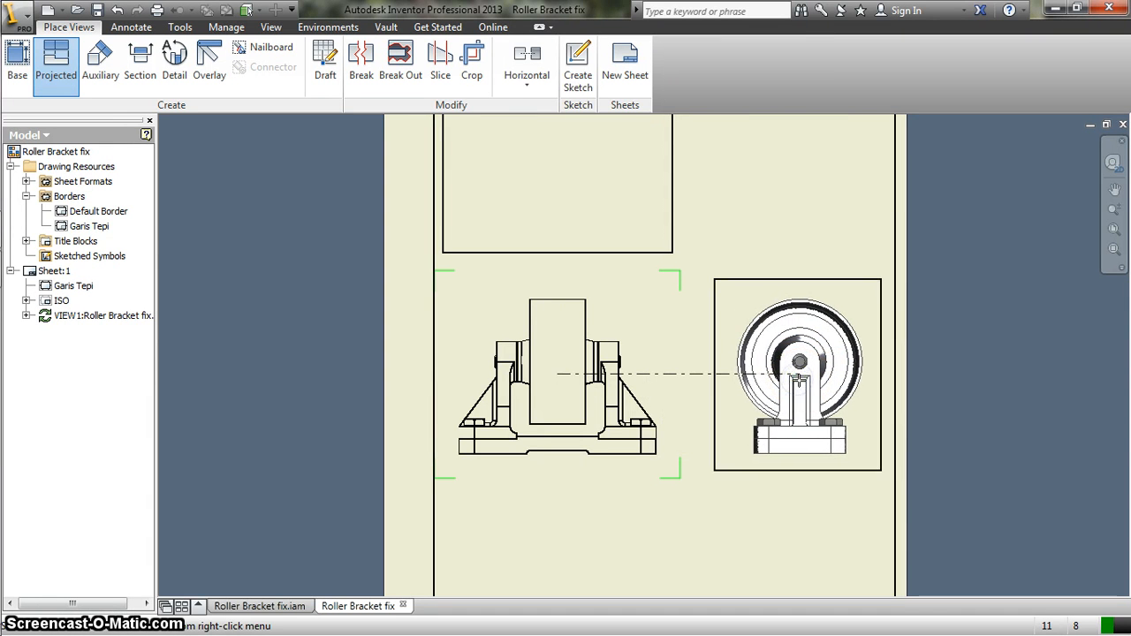
right_click(730, 421)
left_click(790, 416)
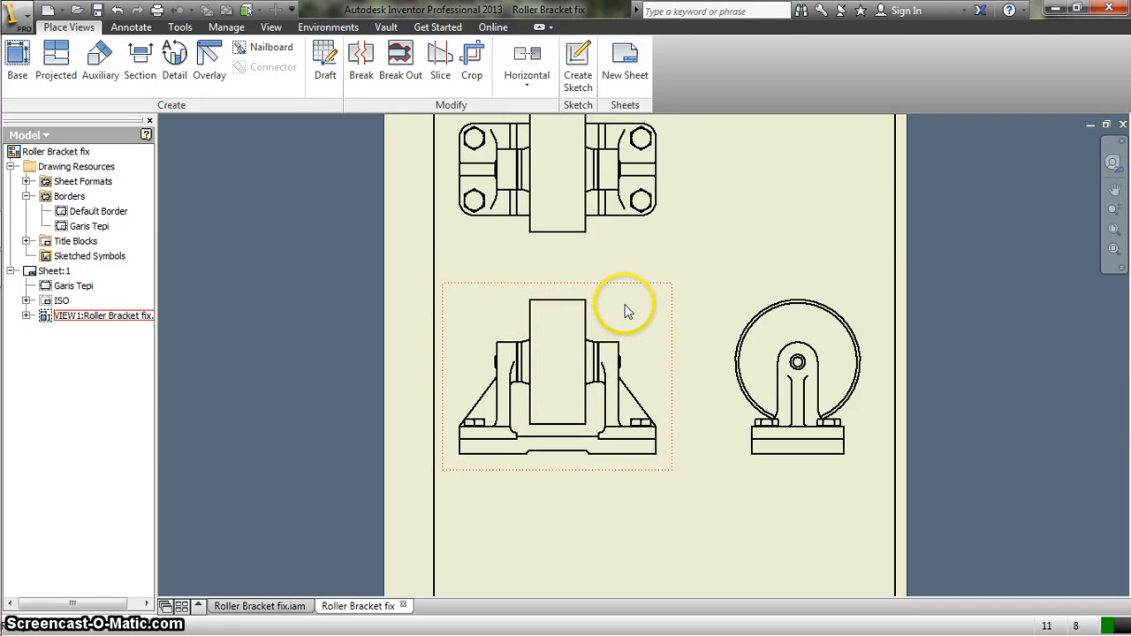
- Sketch a rectangle enclosing the whole front view, attached to that view, and finish the sketch
left_click(464, 303)
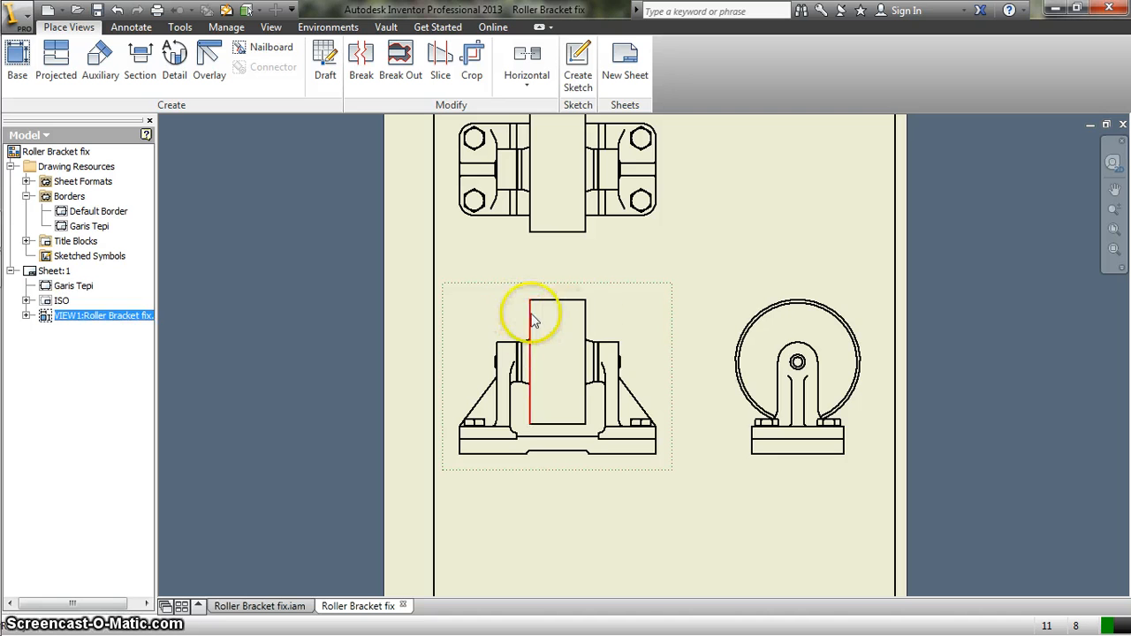
left_click(578, 63)
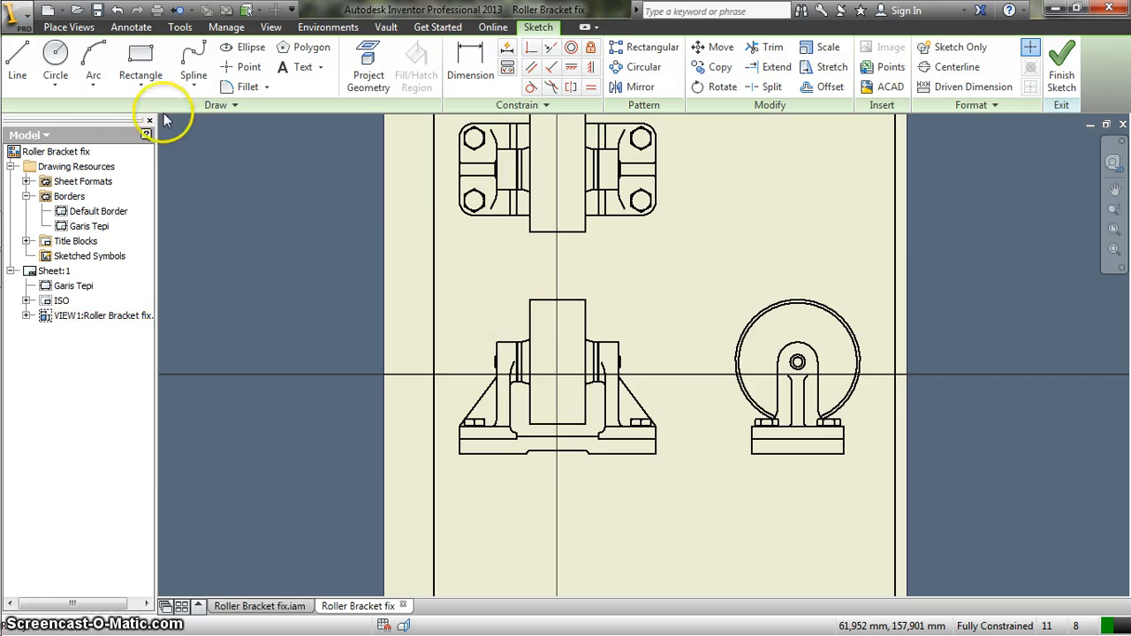
left_click(137, 55)
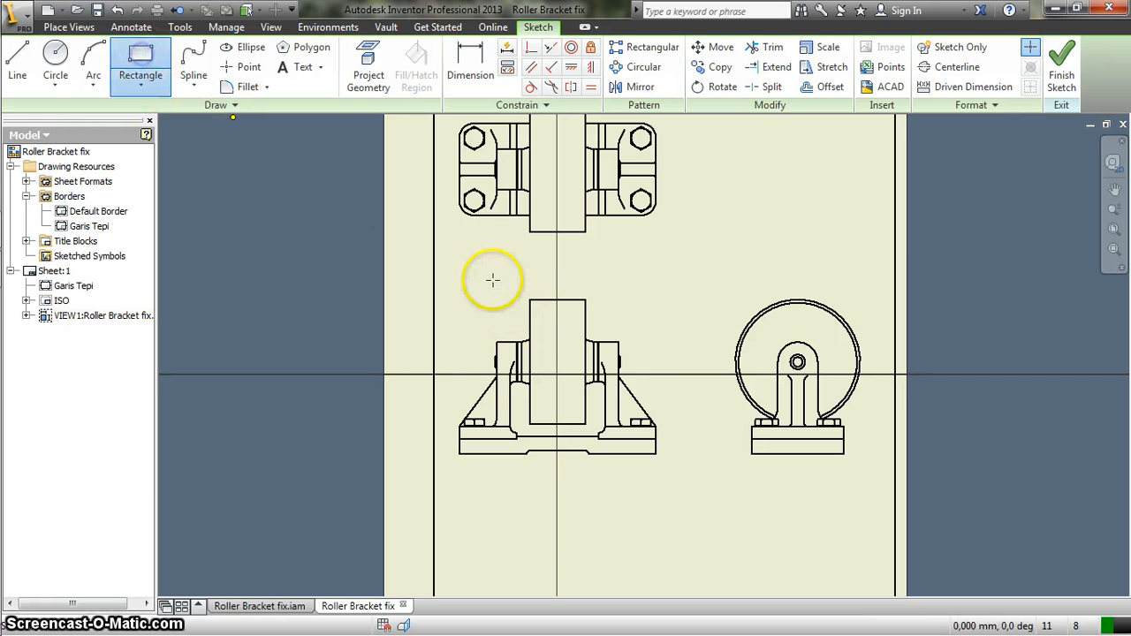
left_click(445, 272)
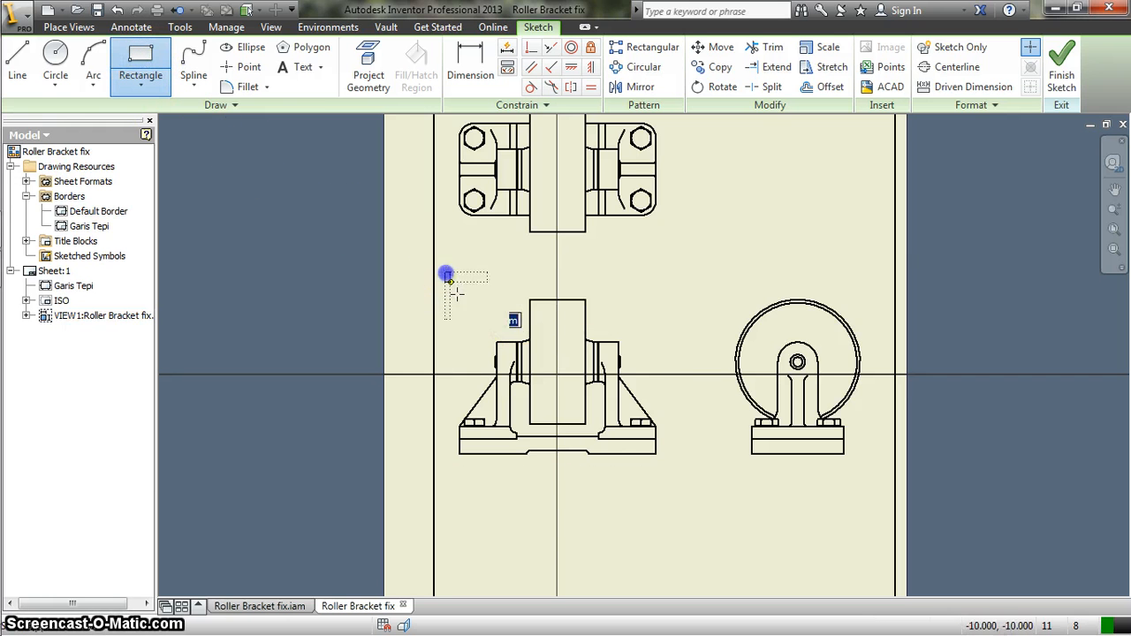
left_click(685, 476)
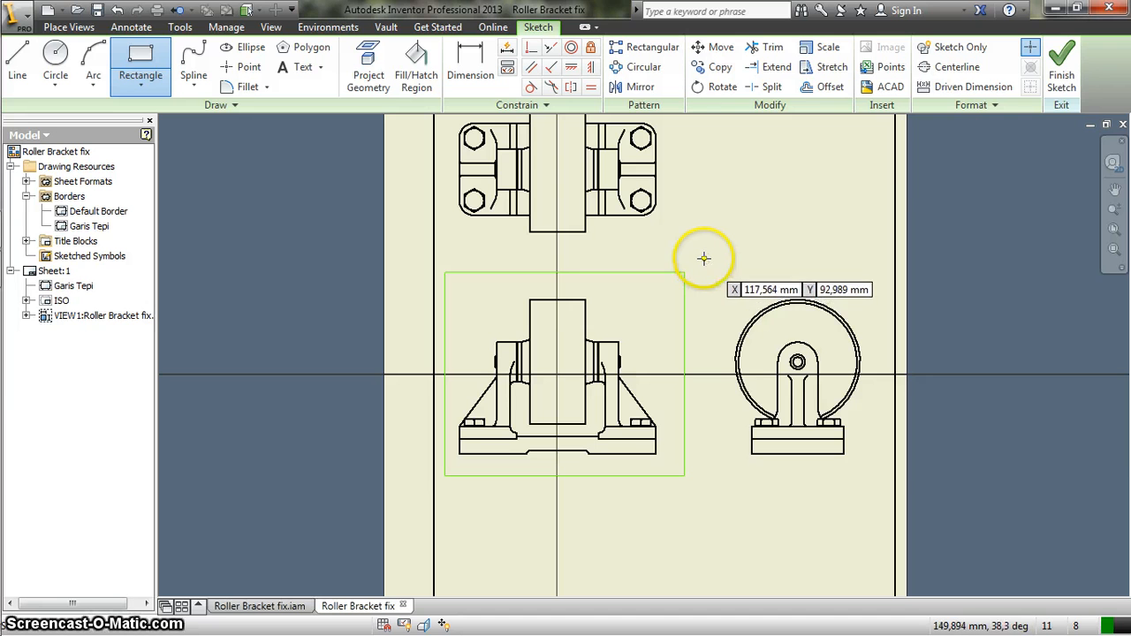
left_click(1063, 78)
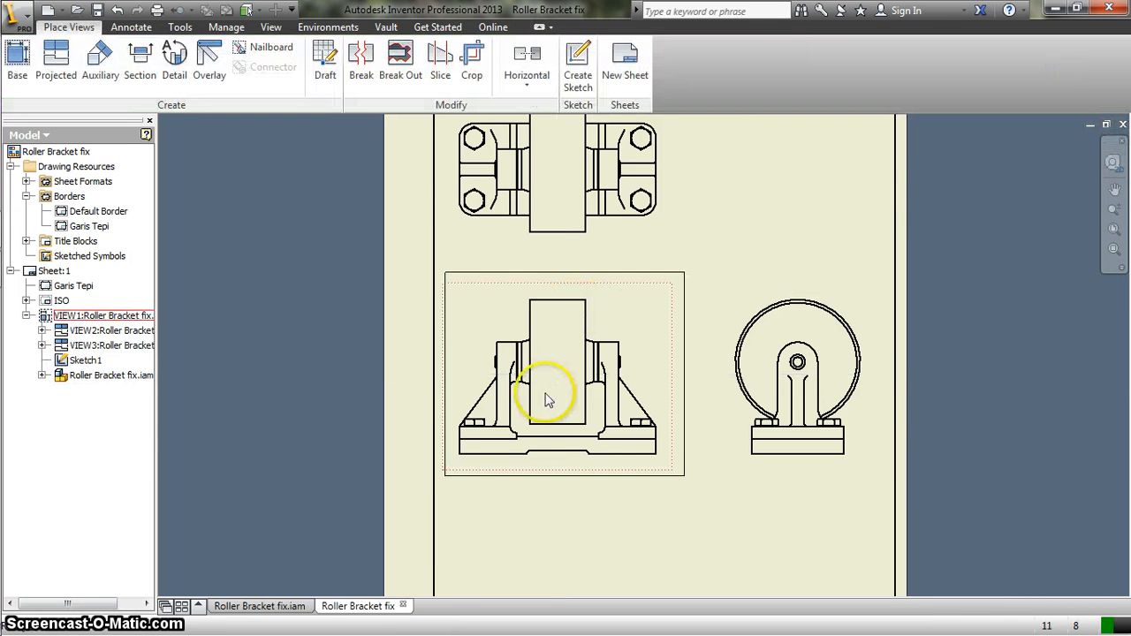
- Break out the front view within the rectangular profile, with depth 0 from a point on the roller's top edge
scroll(536, 418, "up", 3)
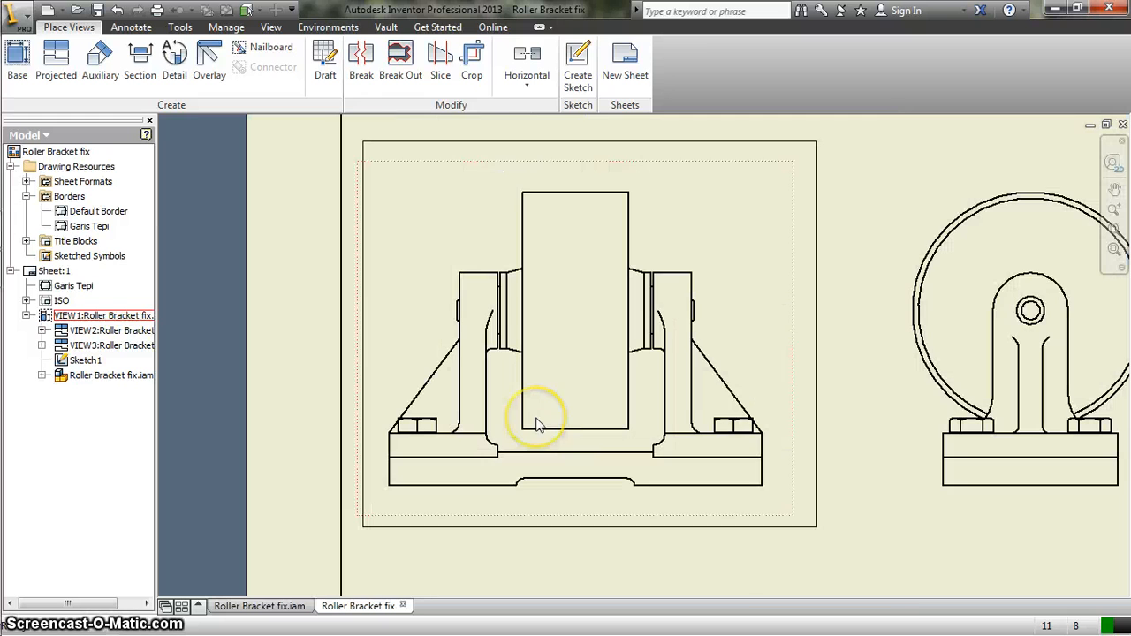
left_click(402, 71)
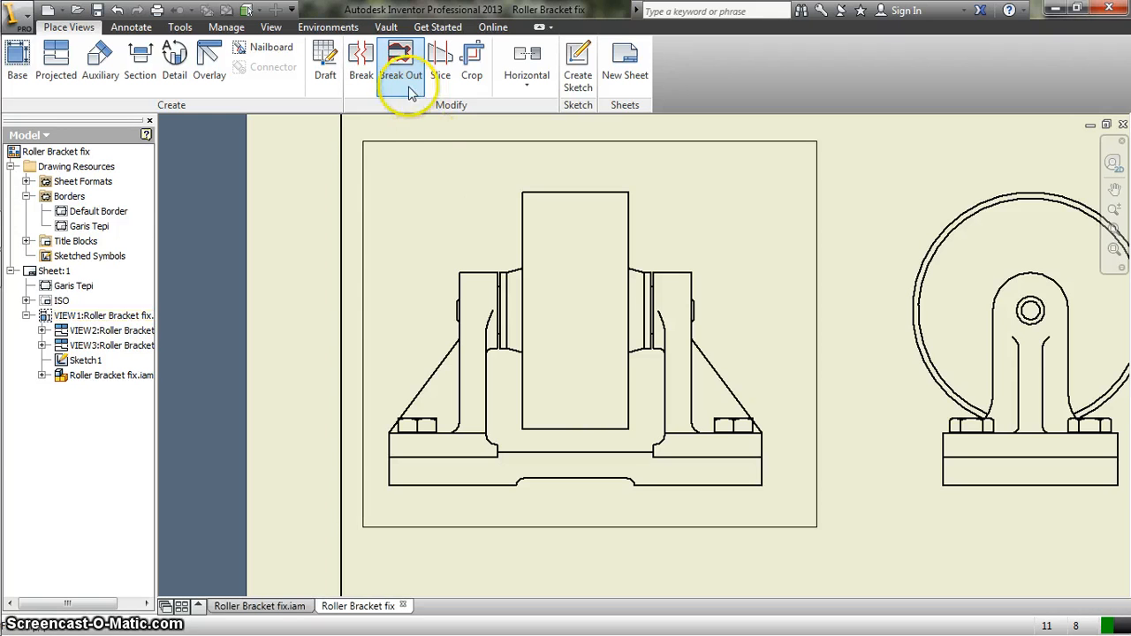
left_click(451, 202)
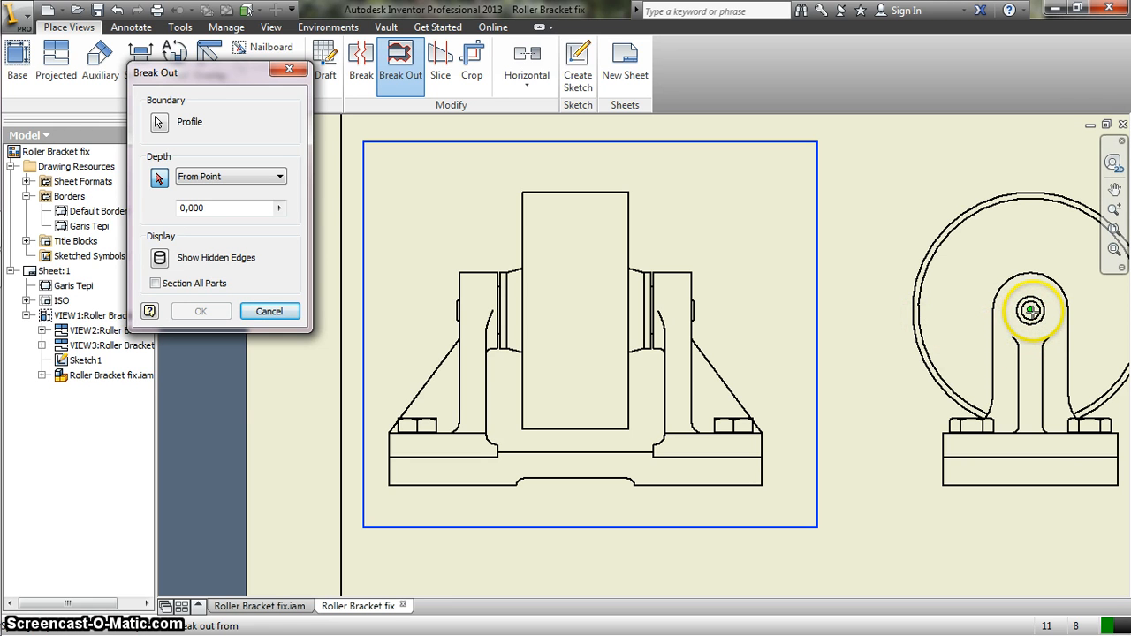
scroll(1030, 310, "up", 3)
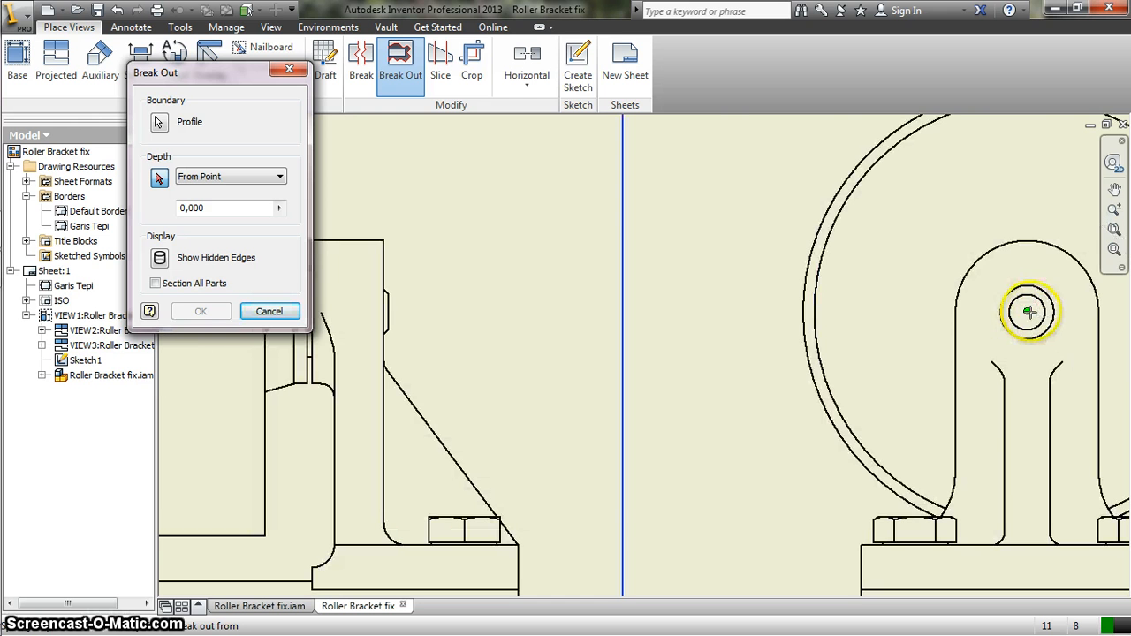
scroll(1025, 311, "down", 4)
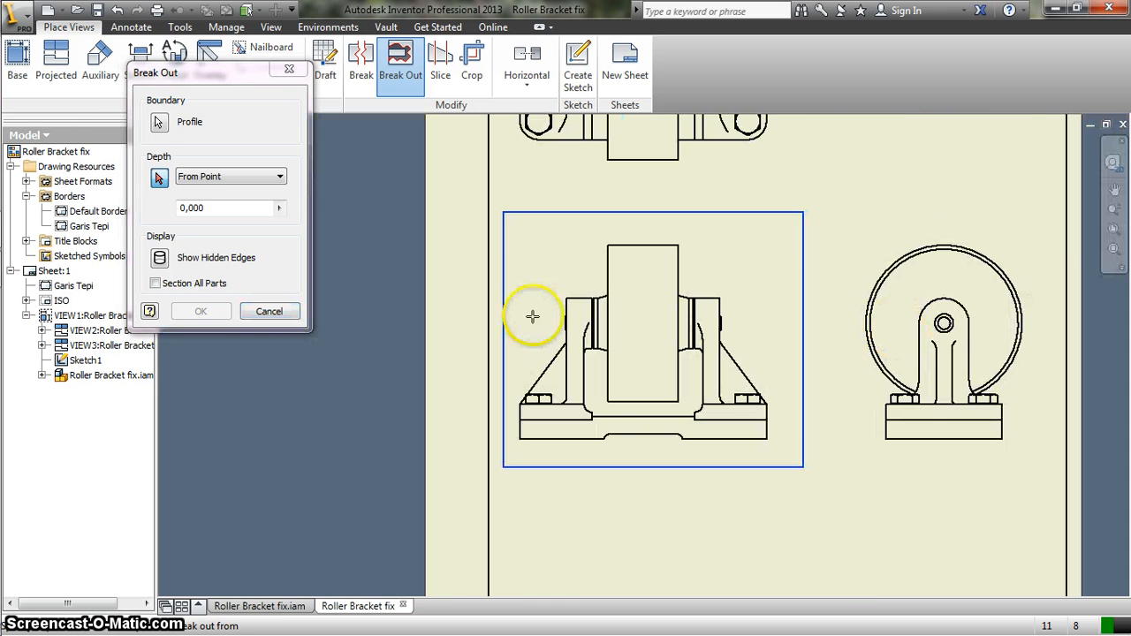
scroll(654, 245, "up", 3)
left_click(652, 243)
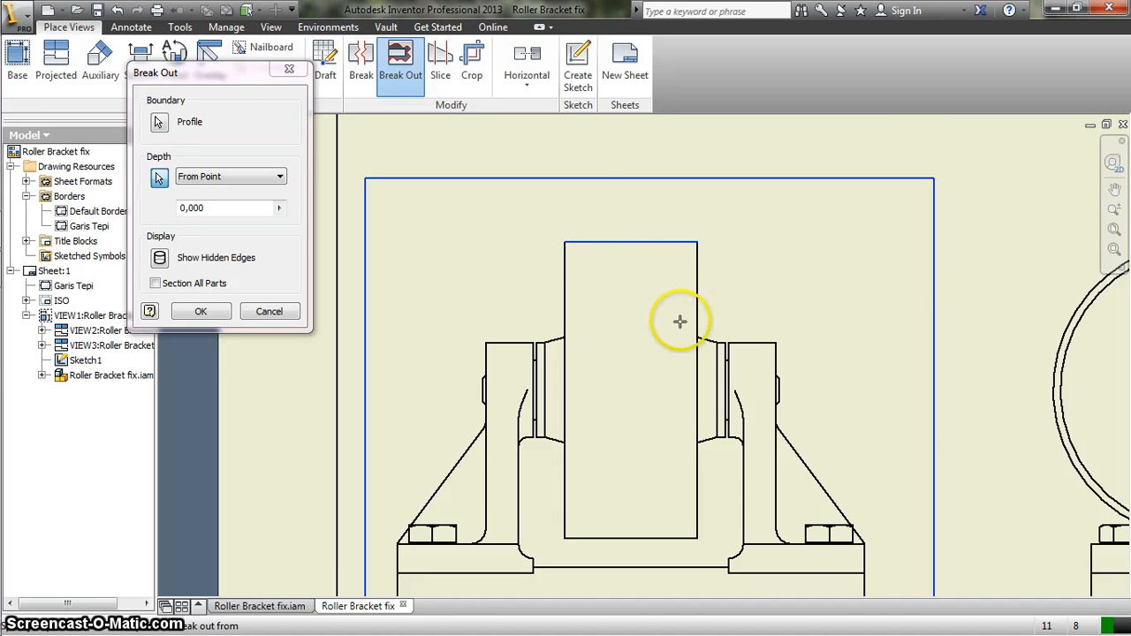
scroll(674, 318, "down", 2)
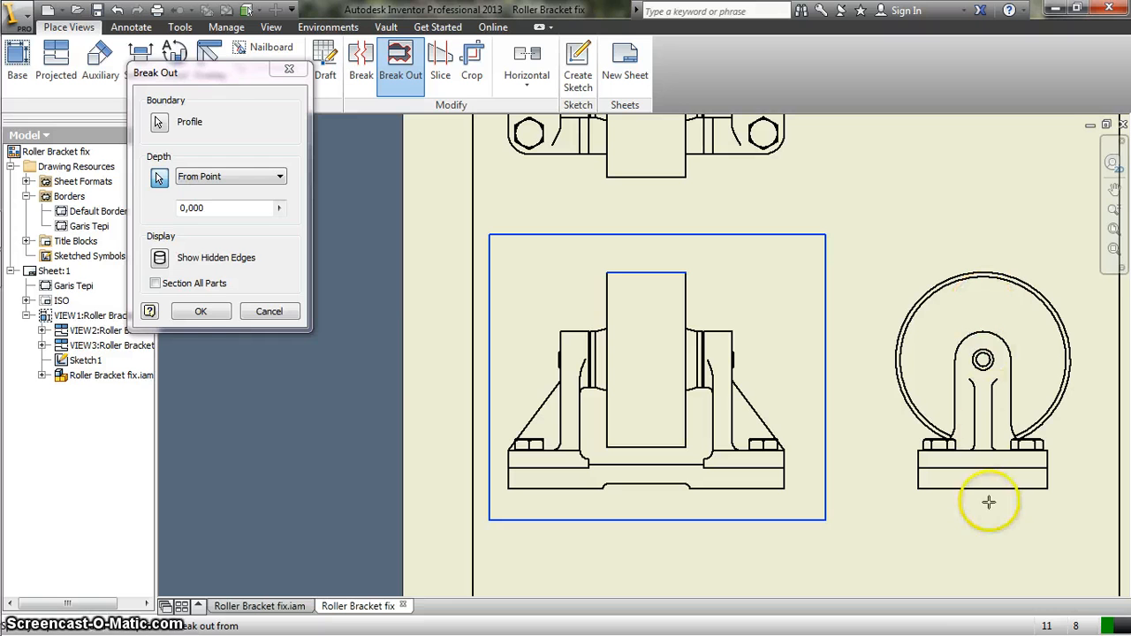
left_click(201, 312)
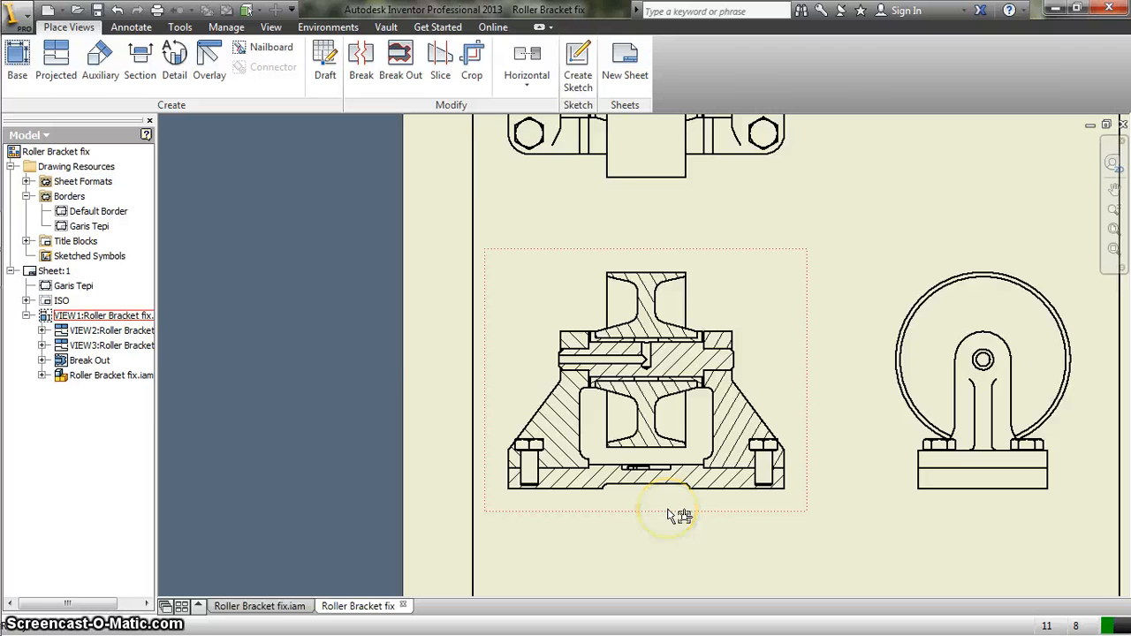
scroll(669, 514, "up", 5)
scroll(669, 515, "down", 4)
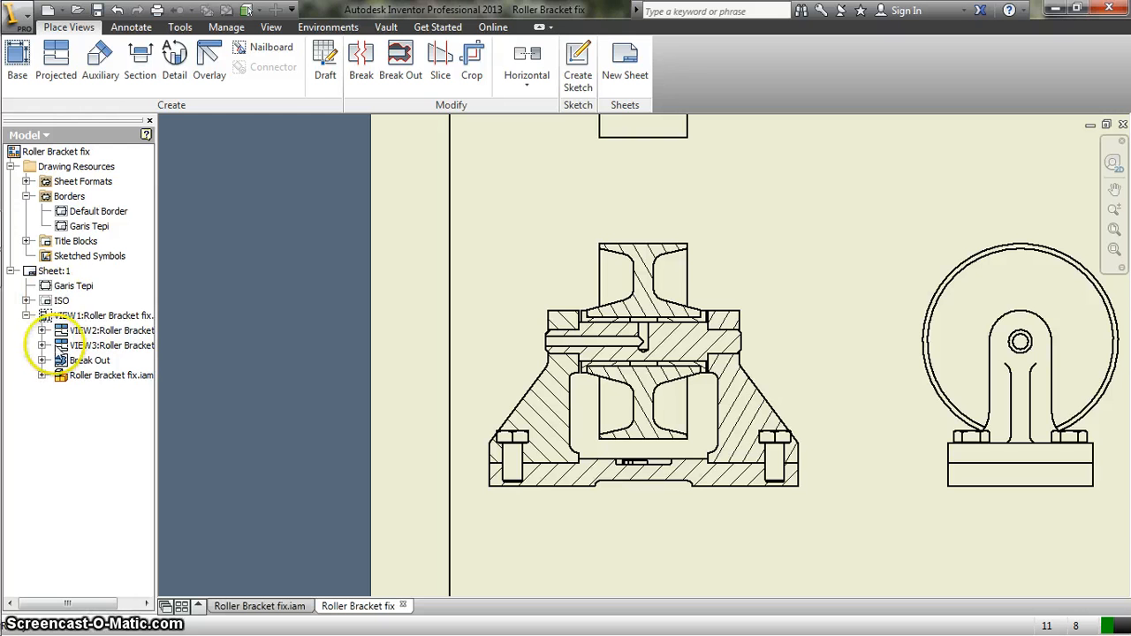
- Expand the front view's Roller Bracket fix.iam and its component pattern, and check which bolts Element:1 and Element:2 correspond to
left_click(41, 376)
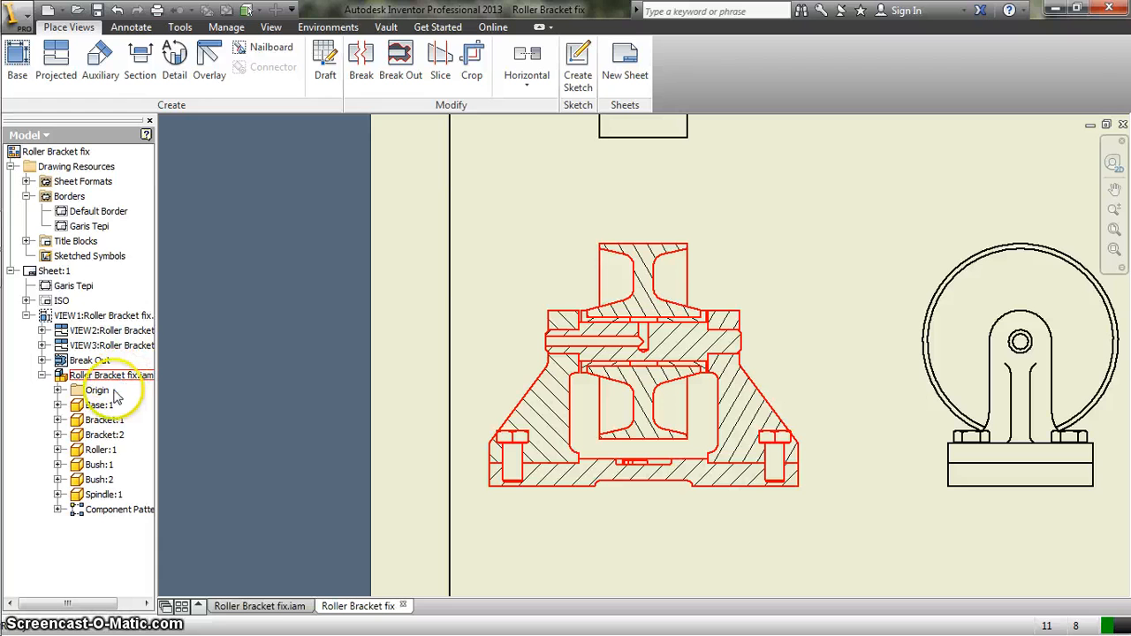
left_click(58, 511)
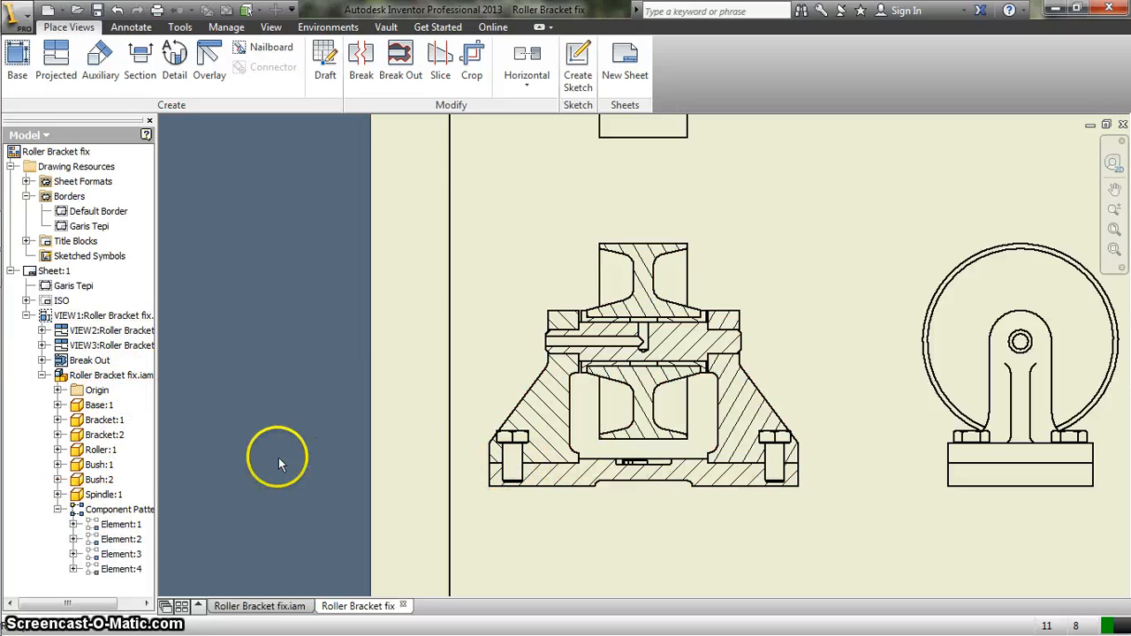
scroll(107, 538, "right", 1)
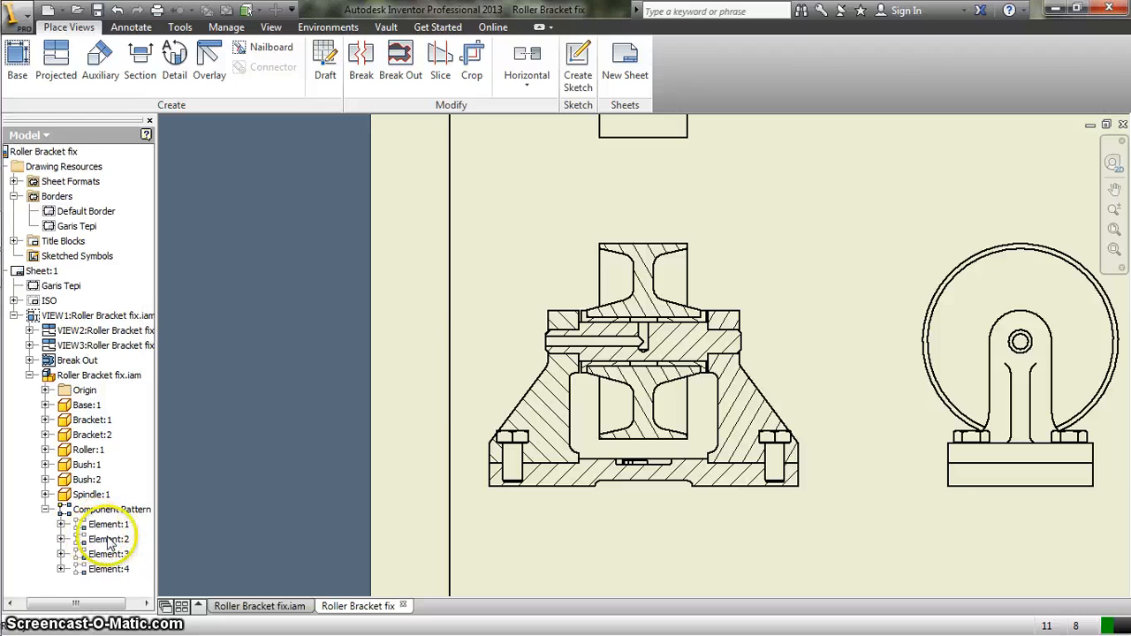
left_click(61, 525)
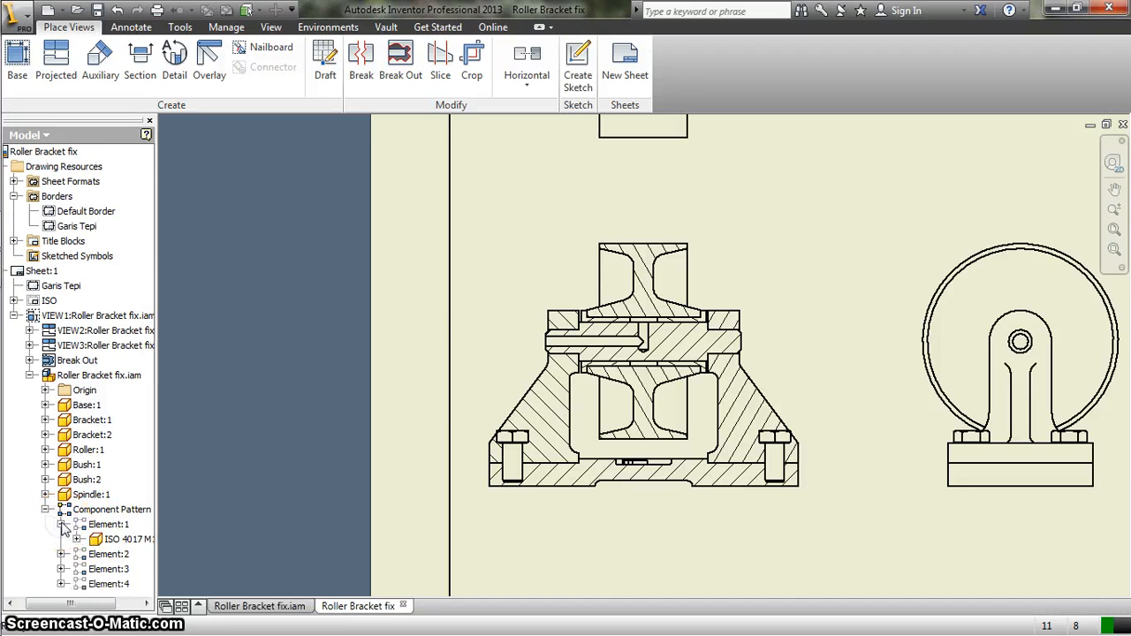
left_click(119, 539)
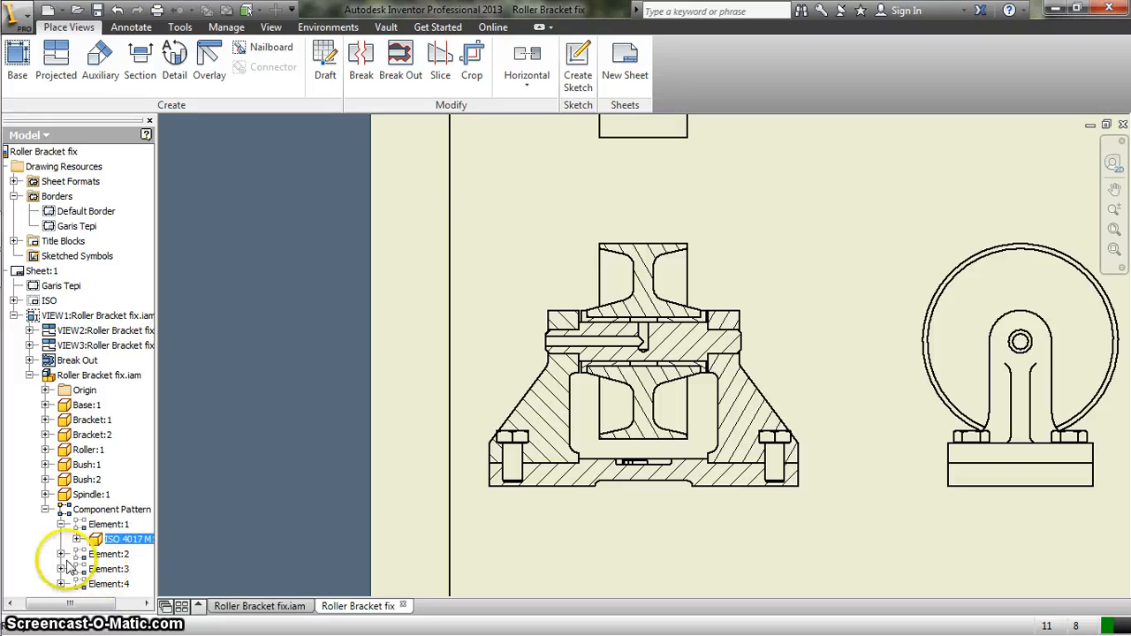
left_click(61, 555)
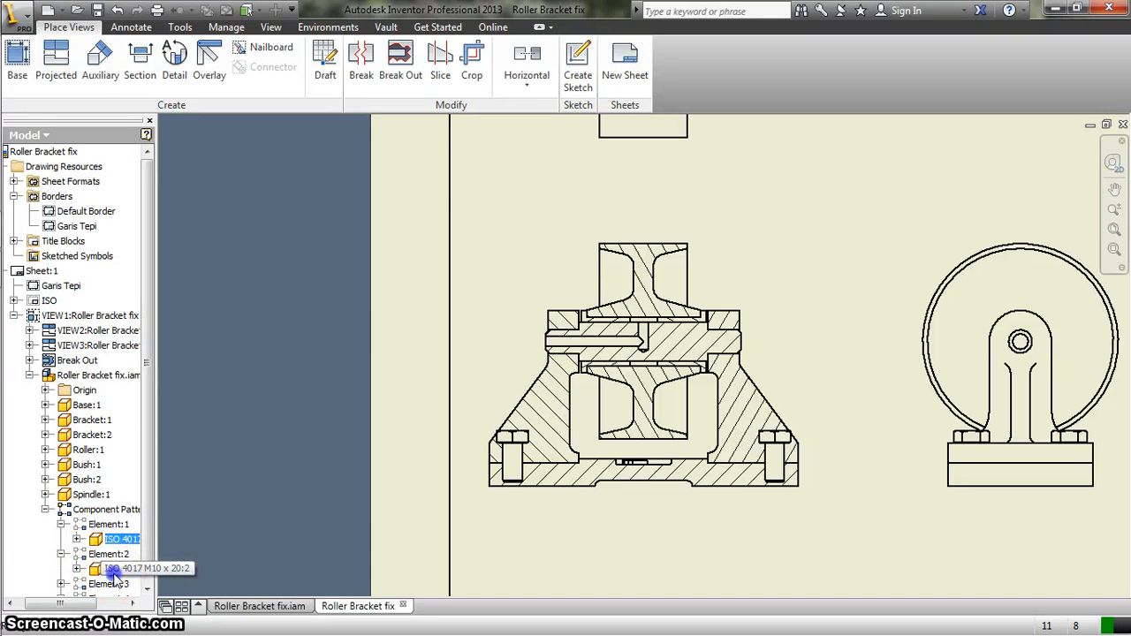
left_click(113, 573)
scroll(187, 488, "down", 3)
left_click_drag(143, 483, 142, 524)
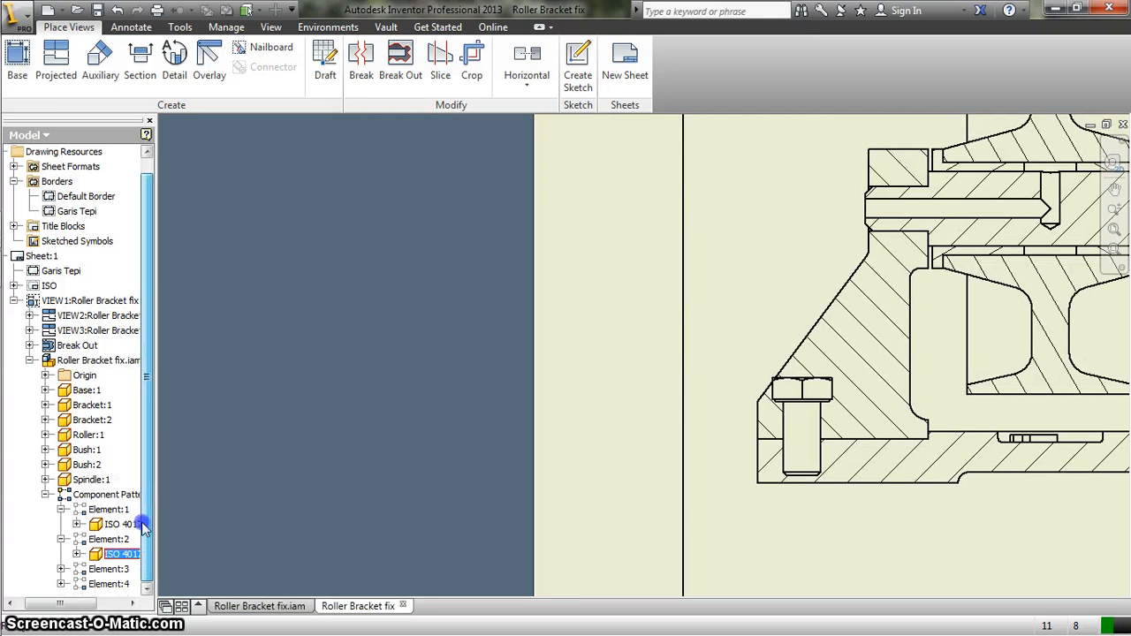
scroll(460, 465, "up", 4)
scroll(894, 442, "down", 5)
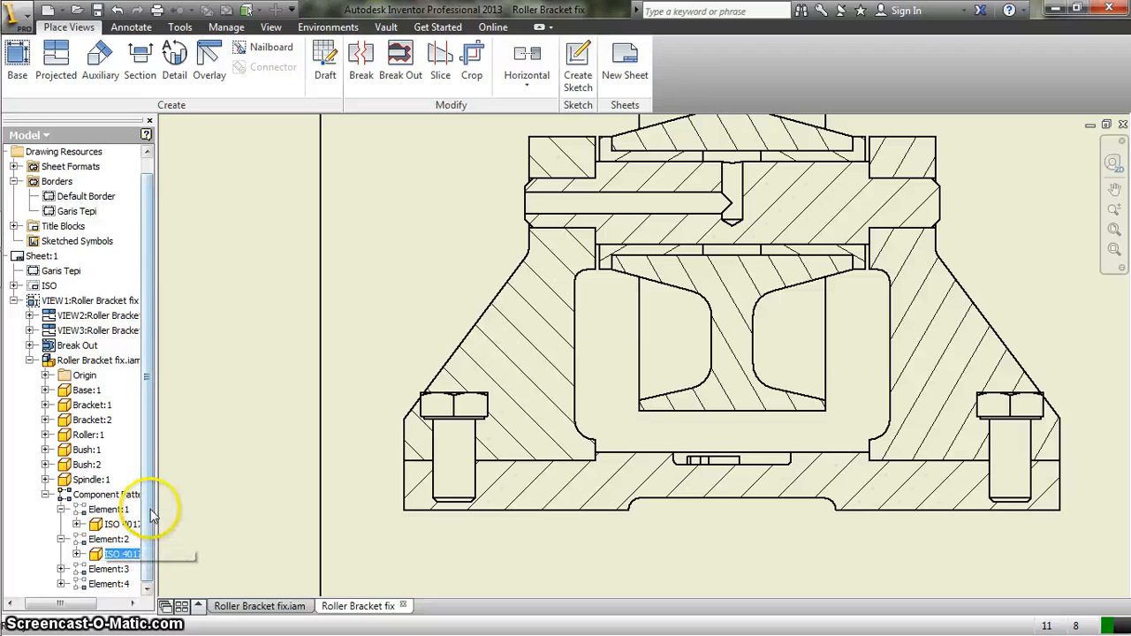
left_click(146, 548)
- Expand Element:3 of the component pattern and turn off visibility of its ISO 4017 M10 x 20:3 bolt in the front view
left_click(61, 570)
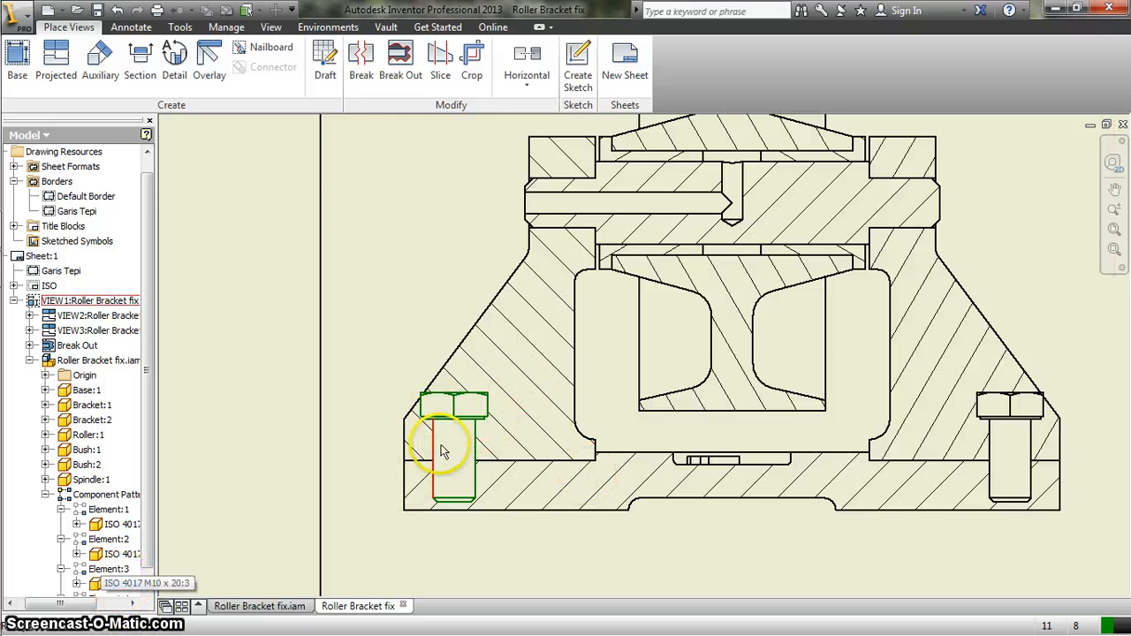
left_click(115, 584)
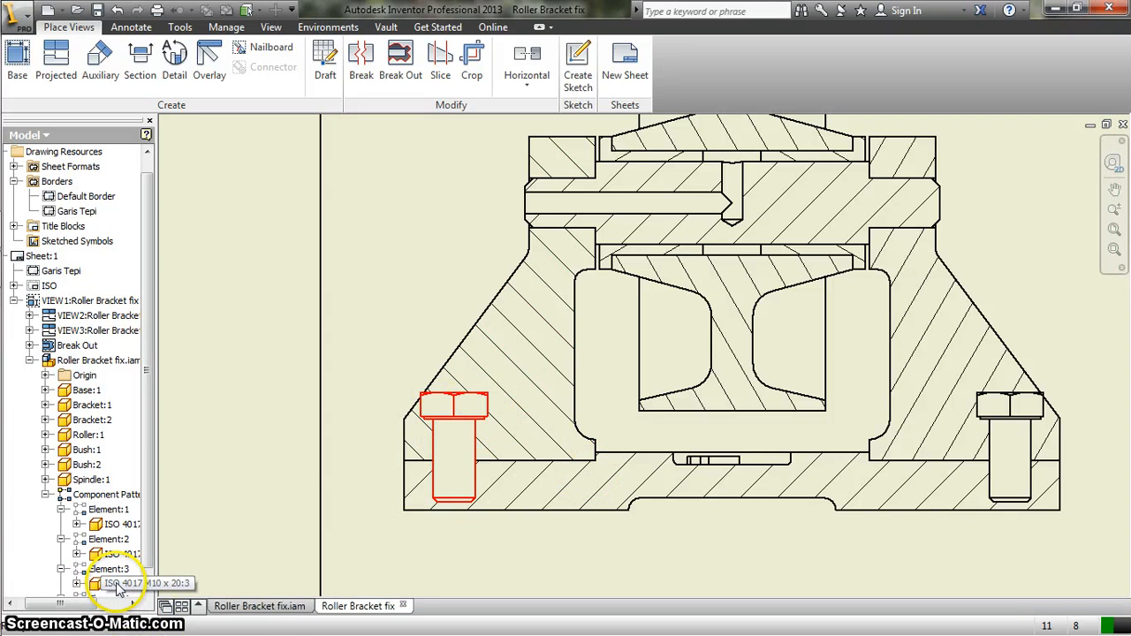
left_click(120, 584)
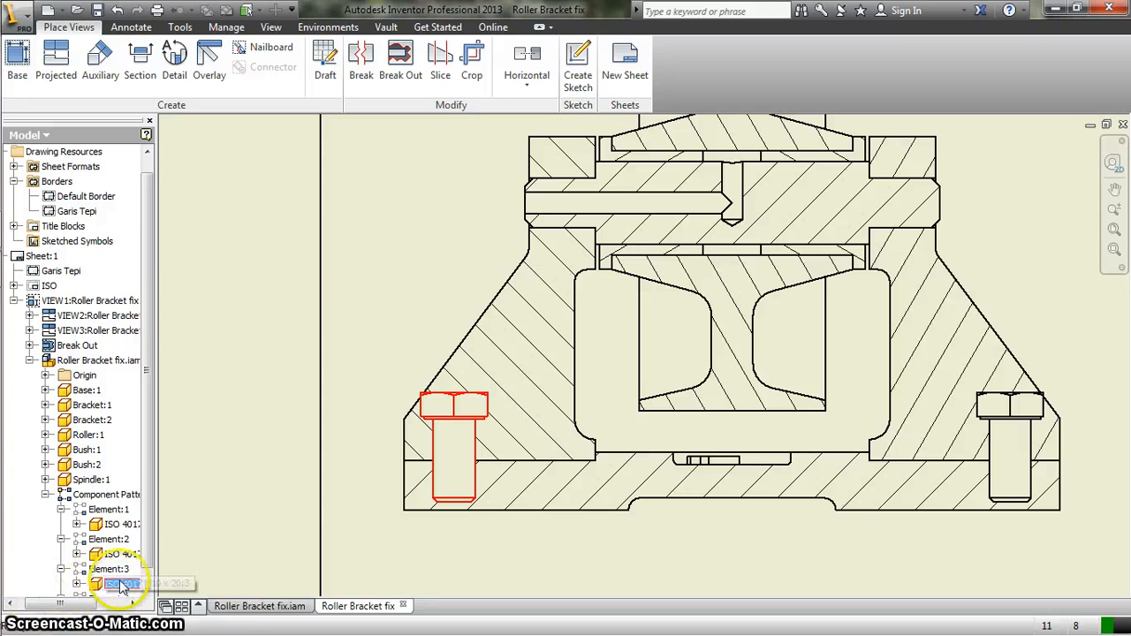
right_click(124, 585)
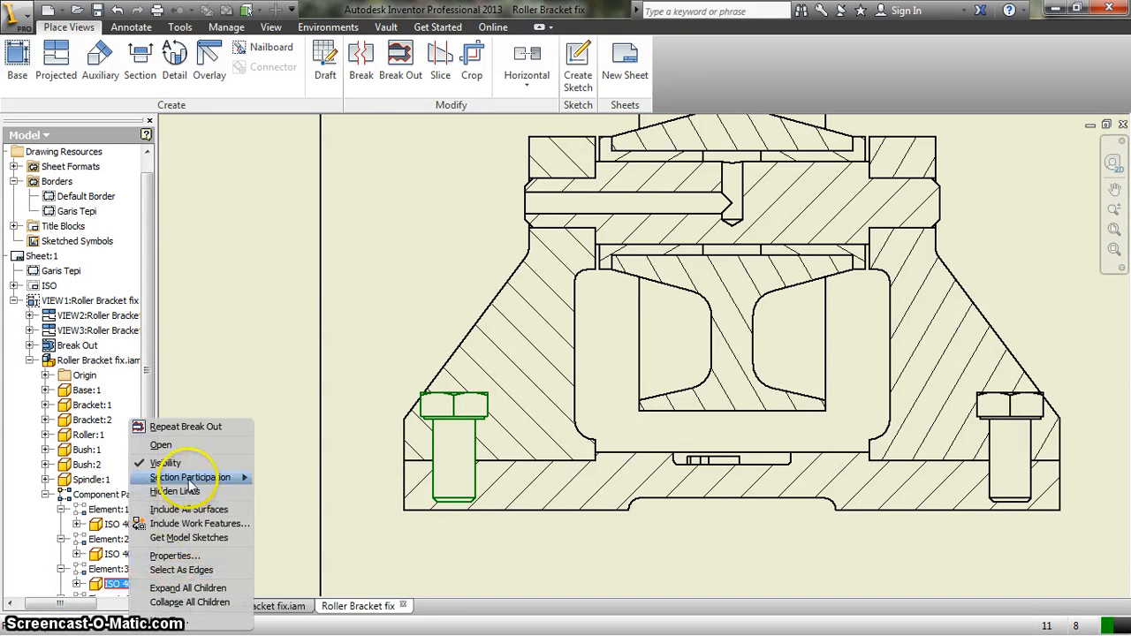
left_click(162, 464)
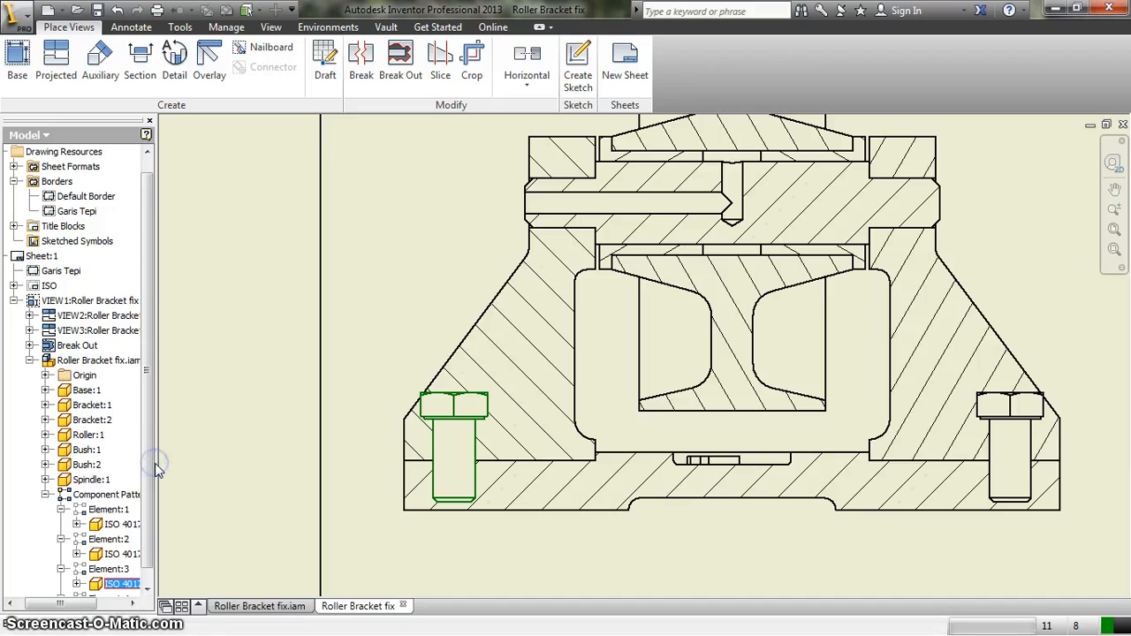
- Expand Element:4 of the component pattern and turn off visibility of its ISO 4017 bolt in the front view
scroll(146, 450, "down", 1)
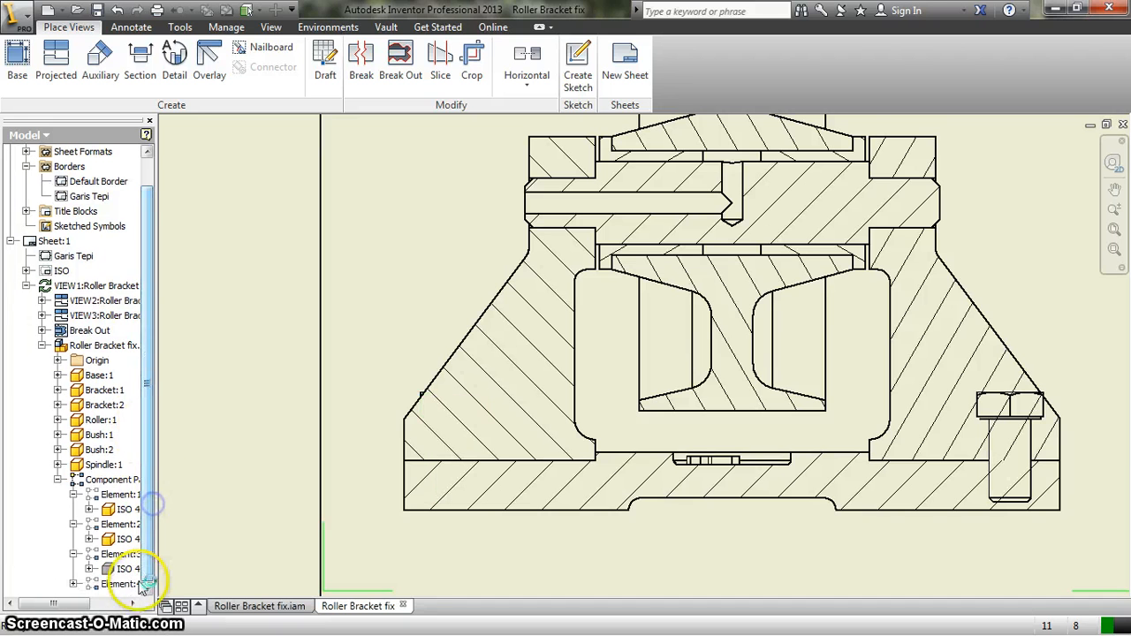
left_click(73, 584)
right_click(124, 587)
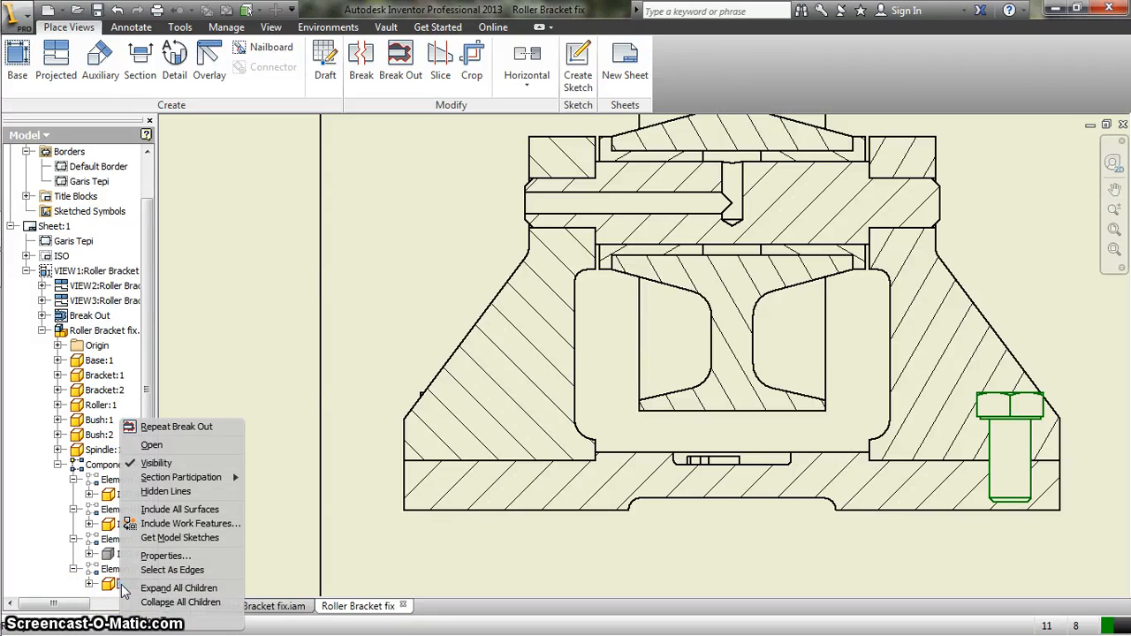
left_click(152, 461)
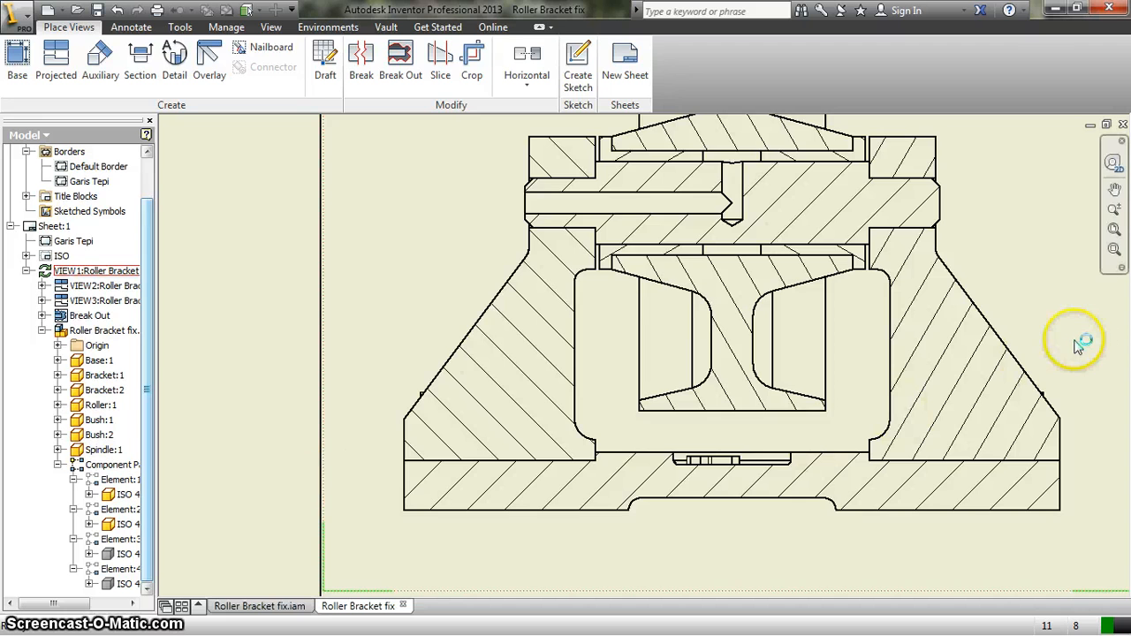
- Examine the sectioned front view without its bolts and compare it with the side view
scroll(1074, 344, "down", 3)
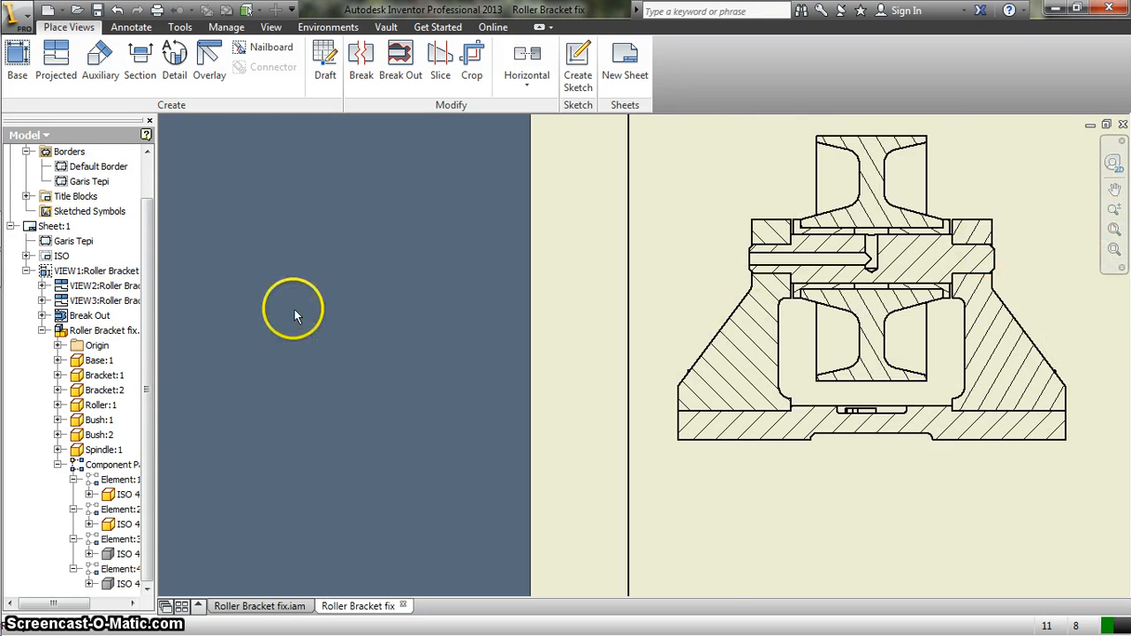
scroll(294, 309, "up", 3)
scroll(353, 307, "down", 5)
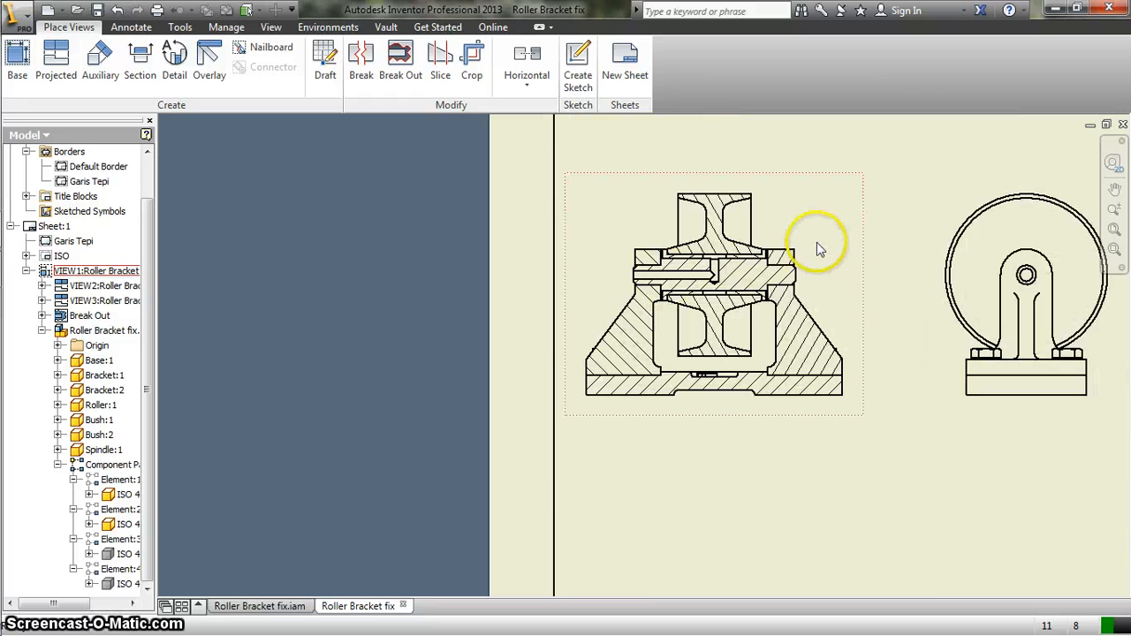
scroll(815, 257, "up", 3)
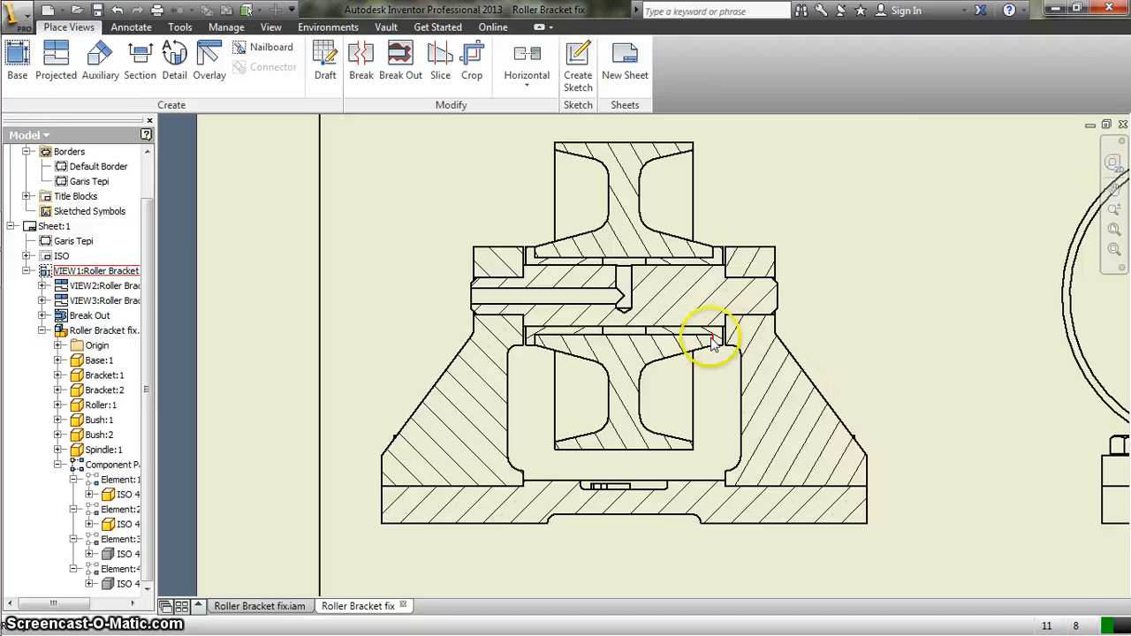
scroll(678, 343, "up", 2)
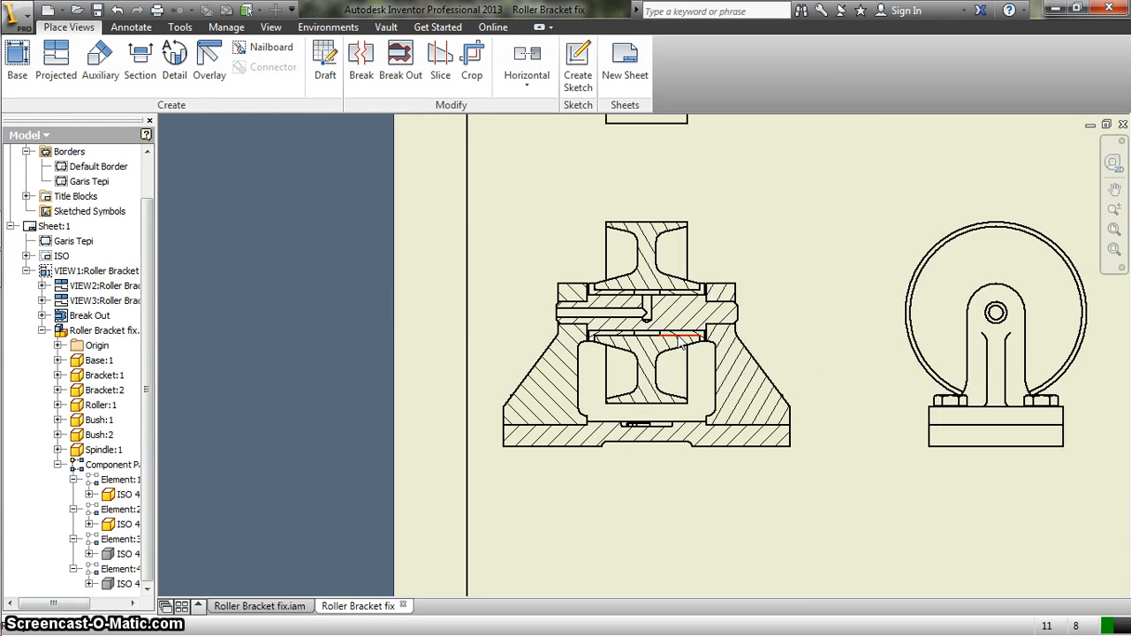
scroll(997, 348, "down", 2)
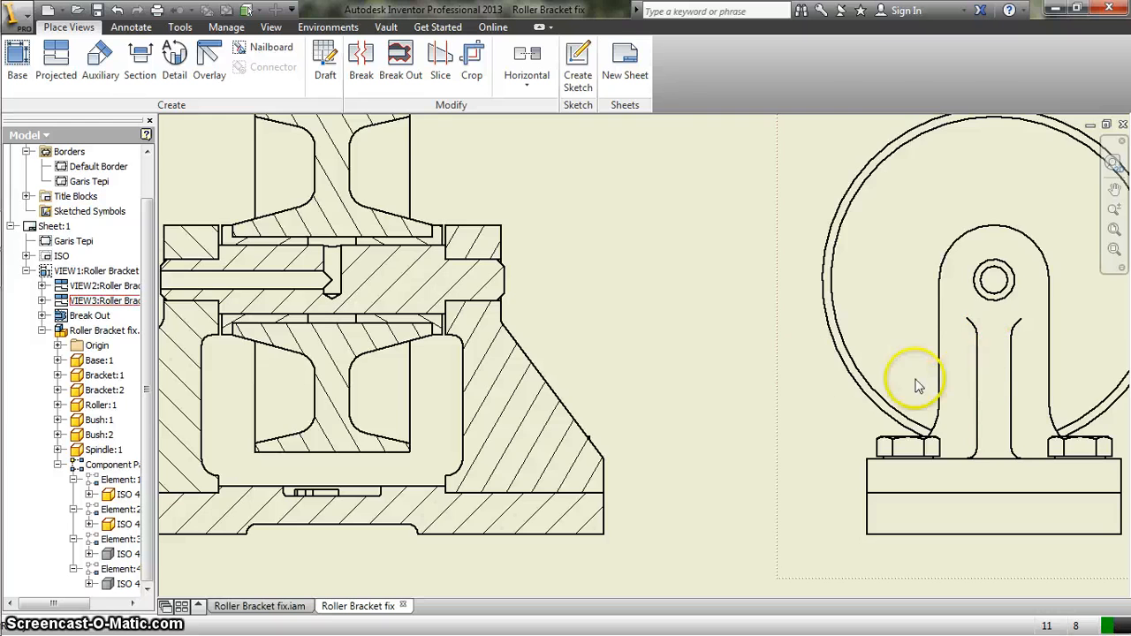
scroll(804, 371, "up", 2)
scroll(412, 397, "down", 2)
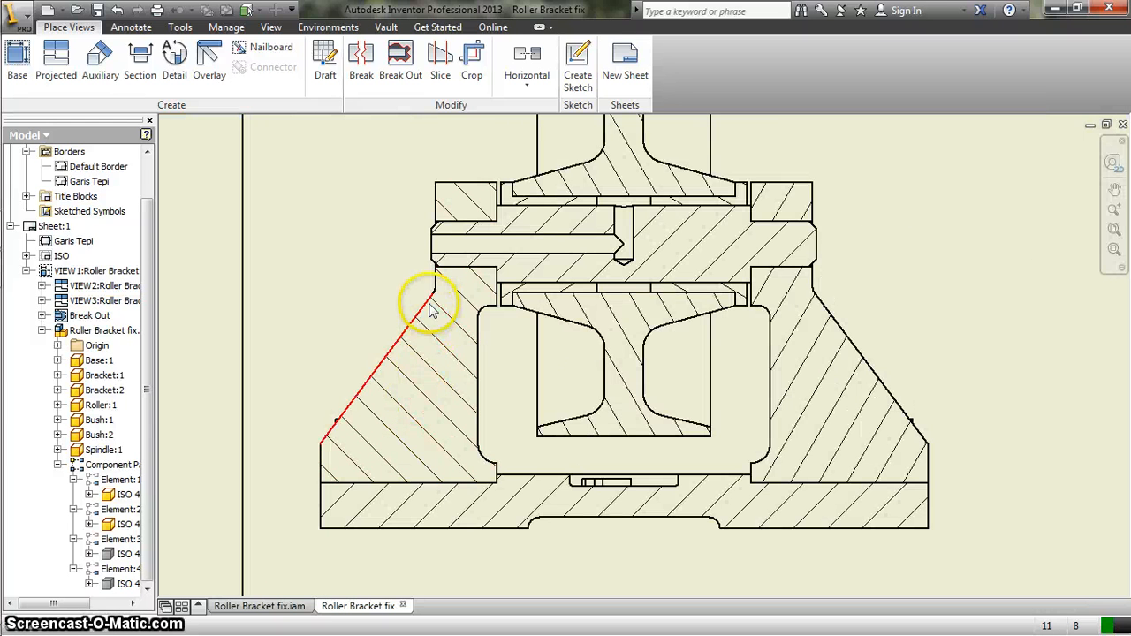
- Hide the section hatching of both the left and right brackets in the front view
left_click(440, 332)
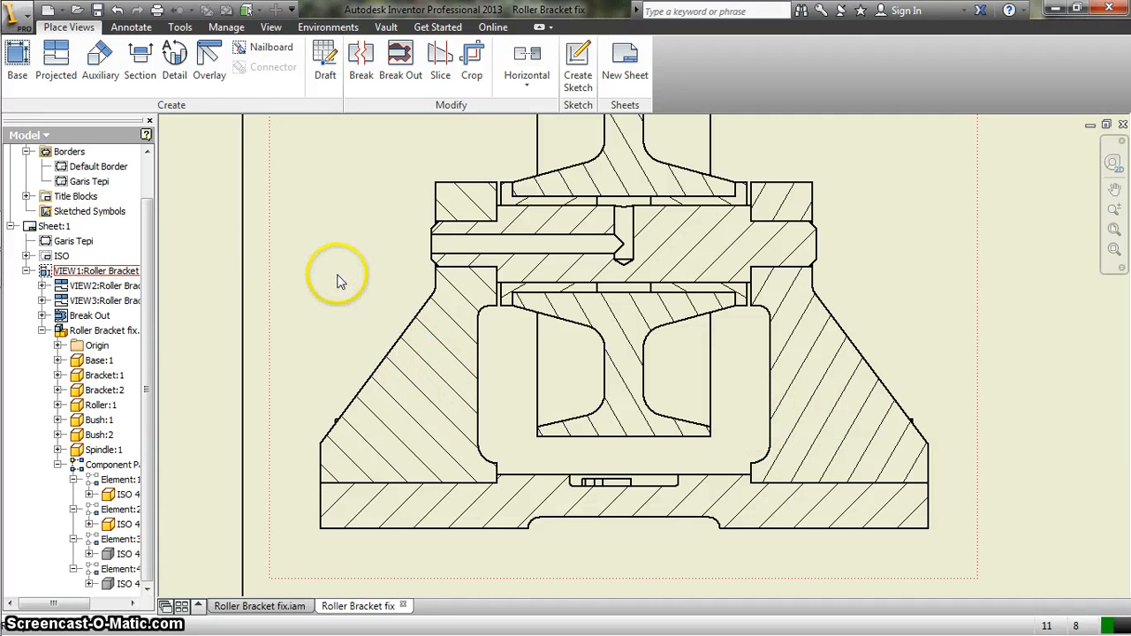
left_click(422, 362)
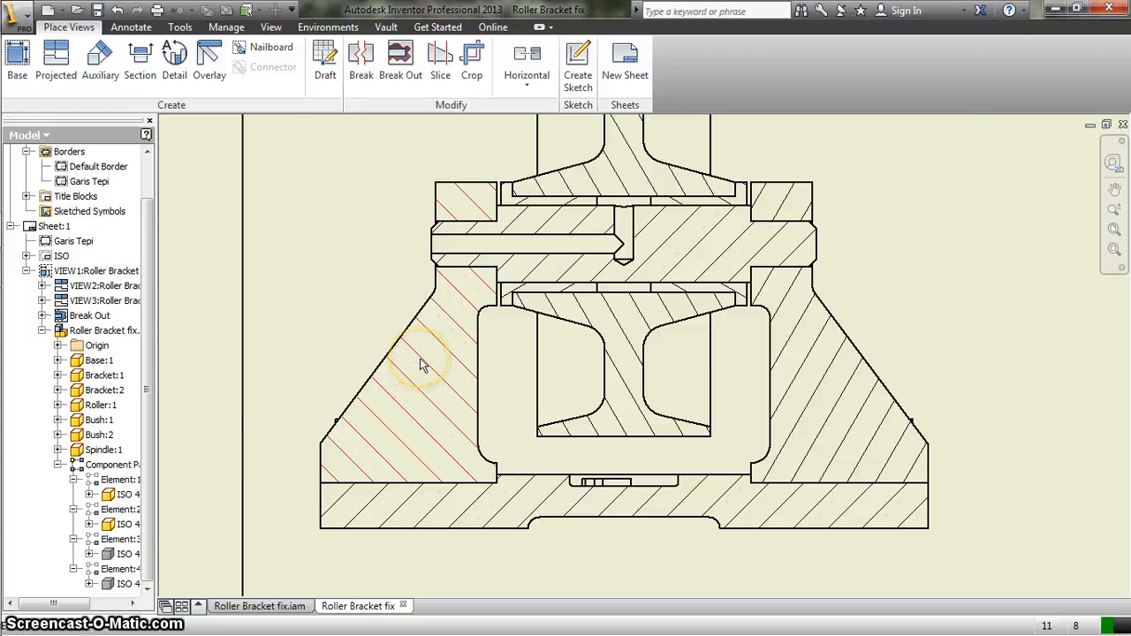
right_click(420, 363)
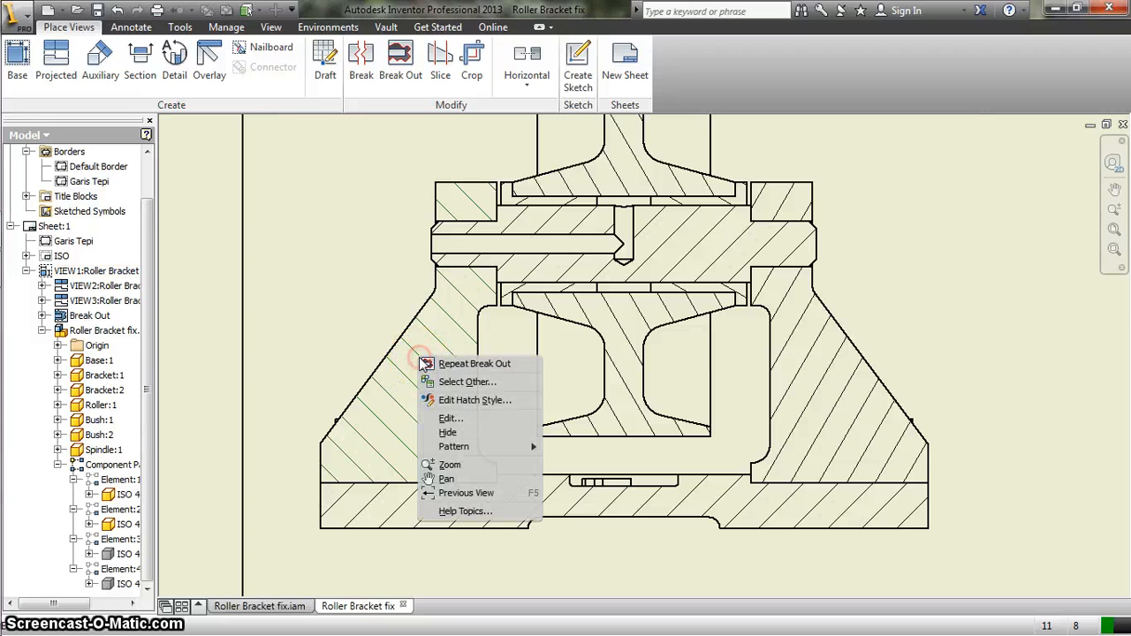
left_click(449, 433)
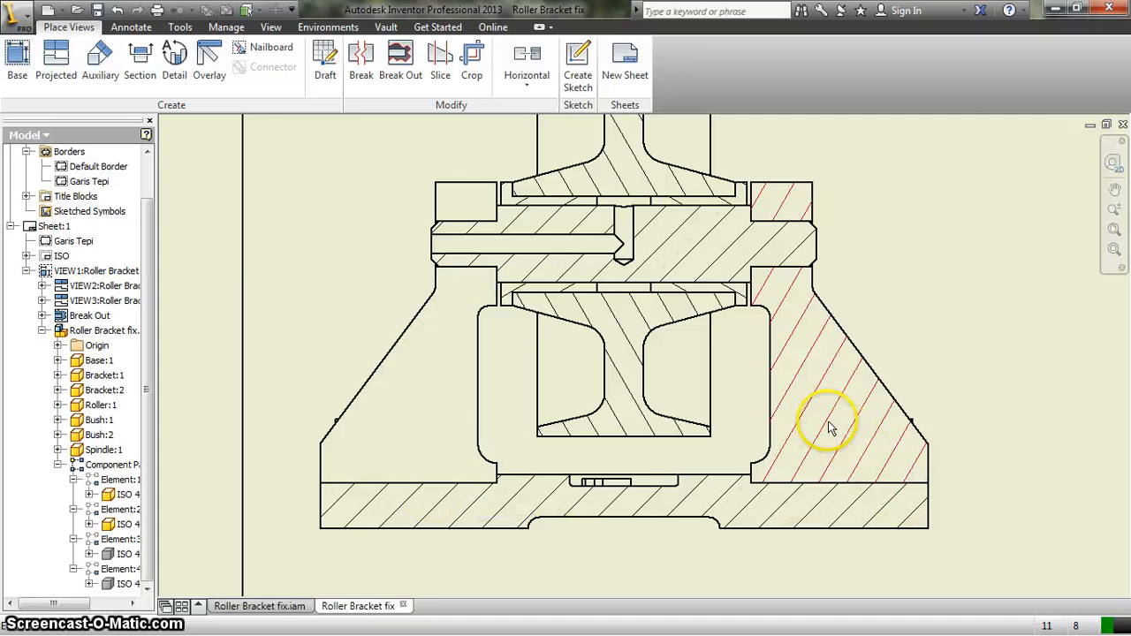
right_click(816, 389)
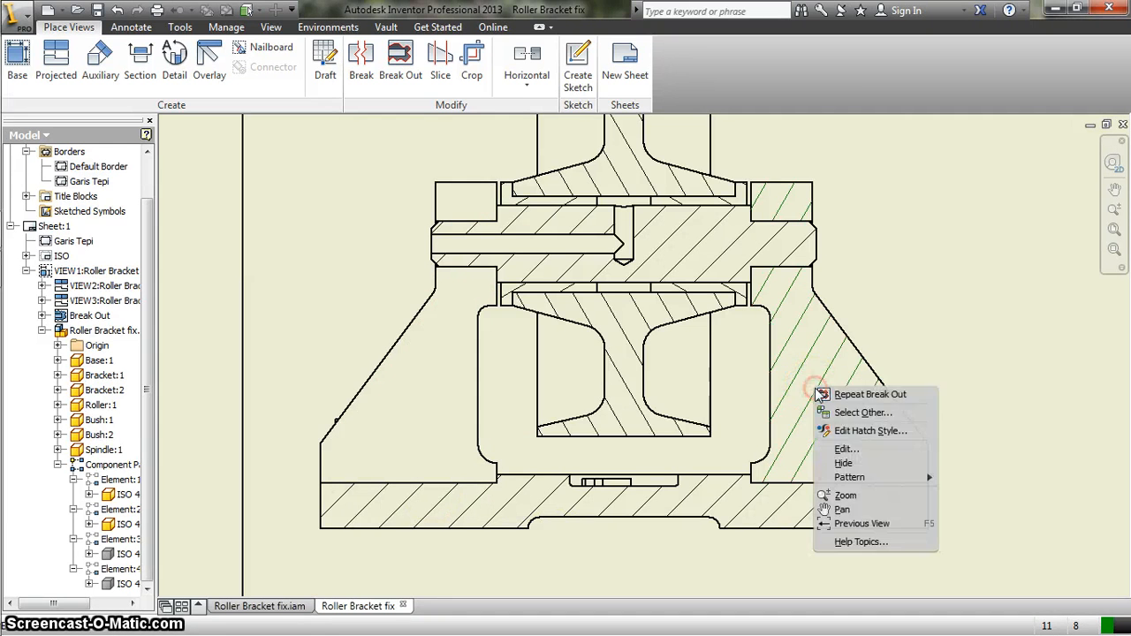
left_click(847, 463)
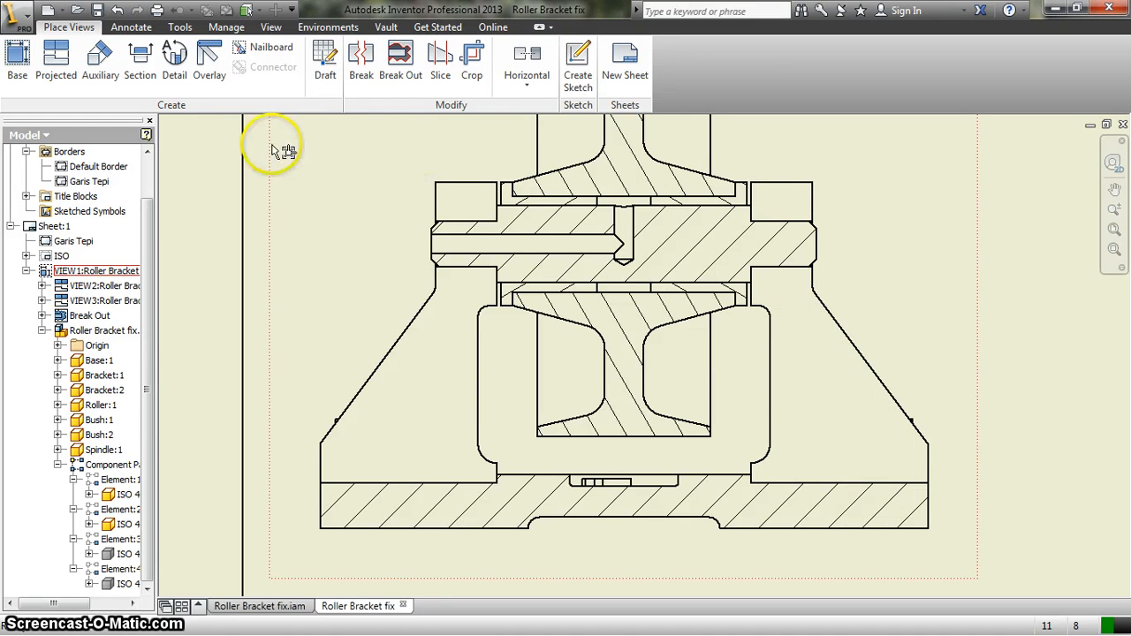
- Start a new sketch on the sectioned front view
scroll(346, 337, "down", 2)
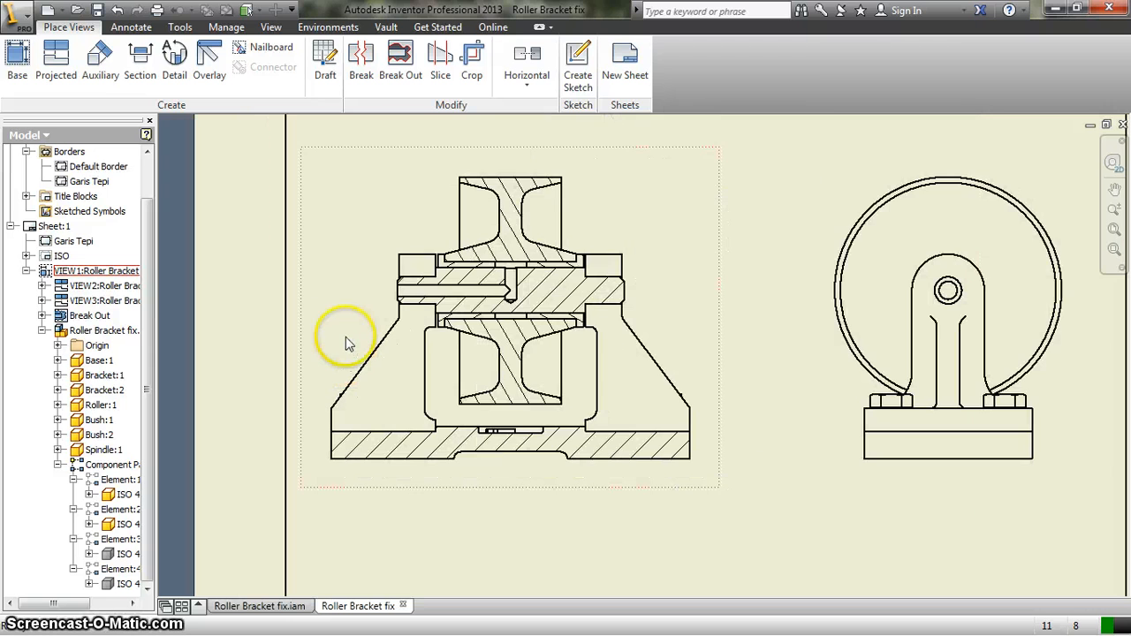
left_click(363, 182)
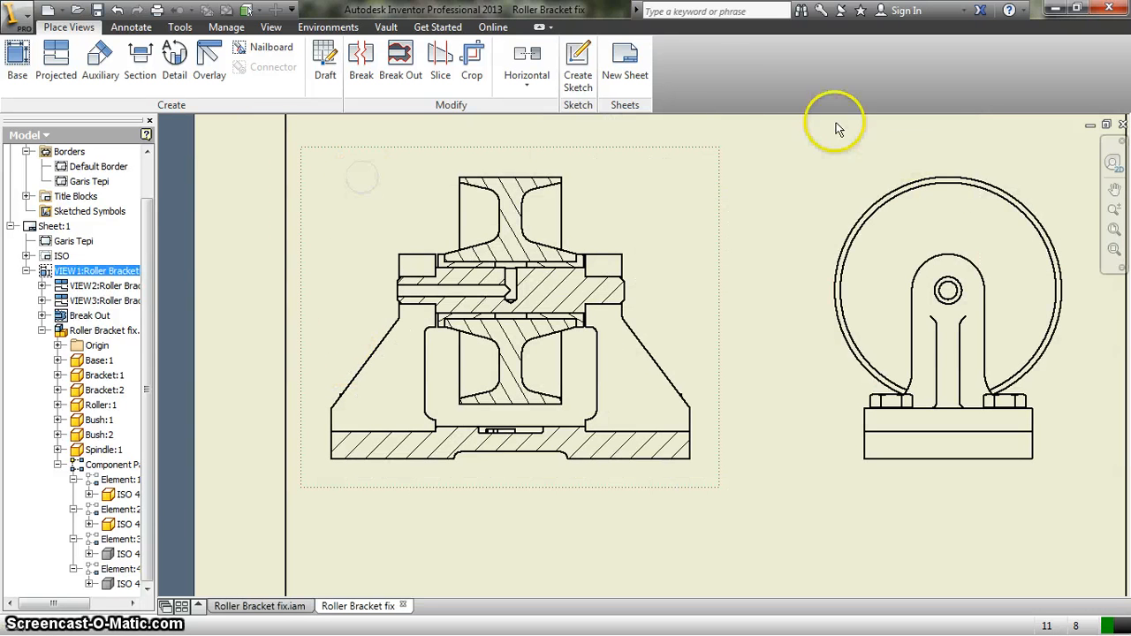
left_click(588, 75)
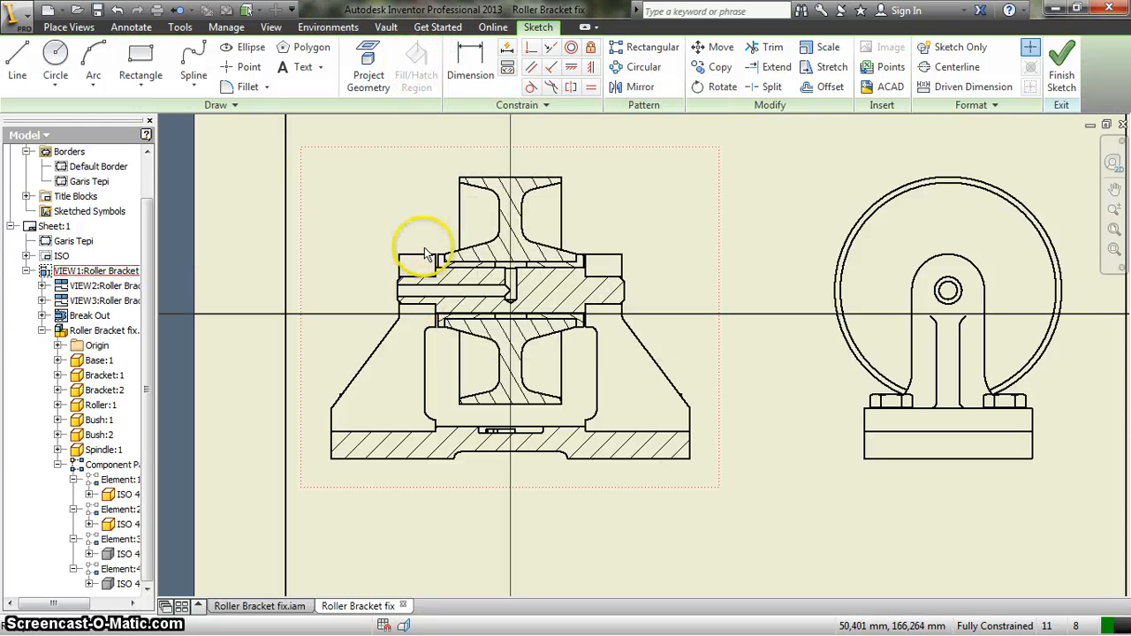
- Project the four edges of the left bracket's rectangular section above the spindle into the sketch
scroll(425, 260, "up", 5)
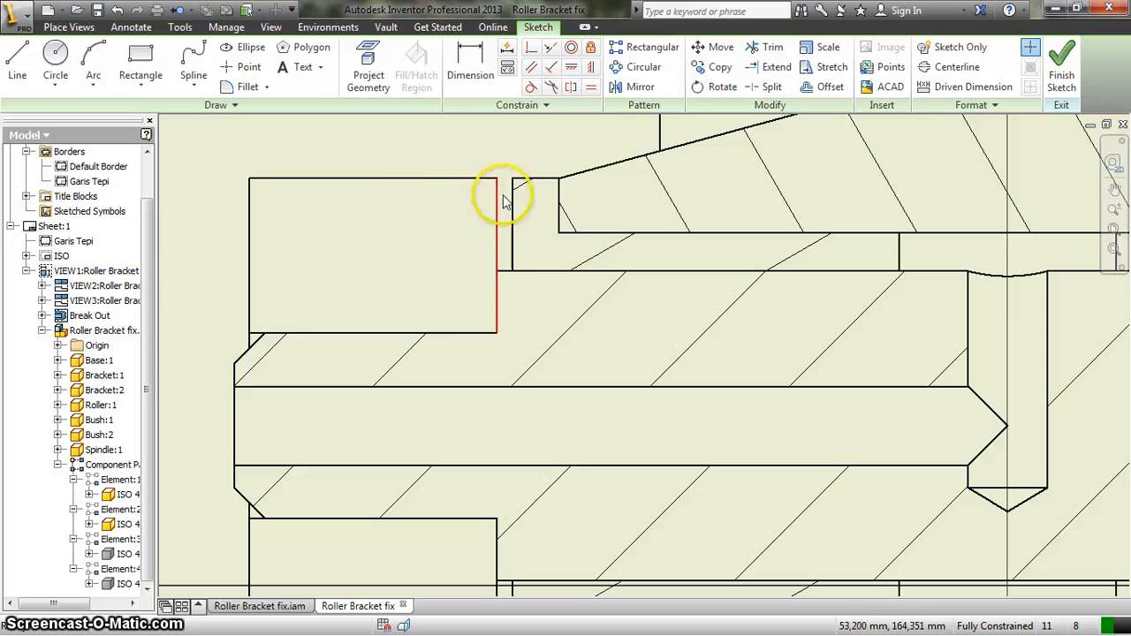
left_click(369, 63)
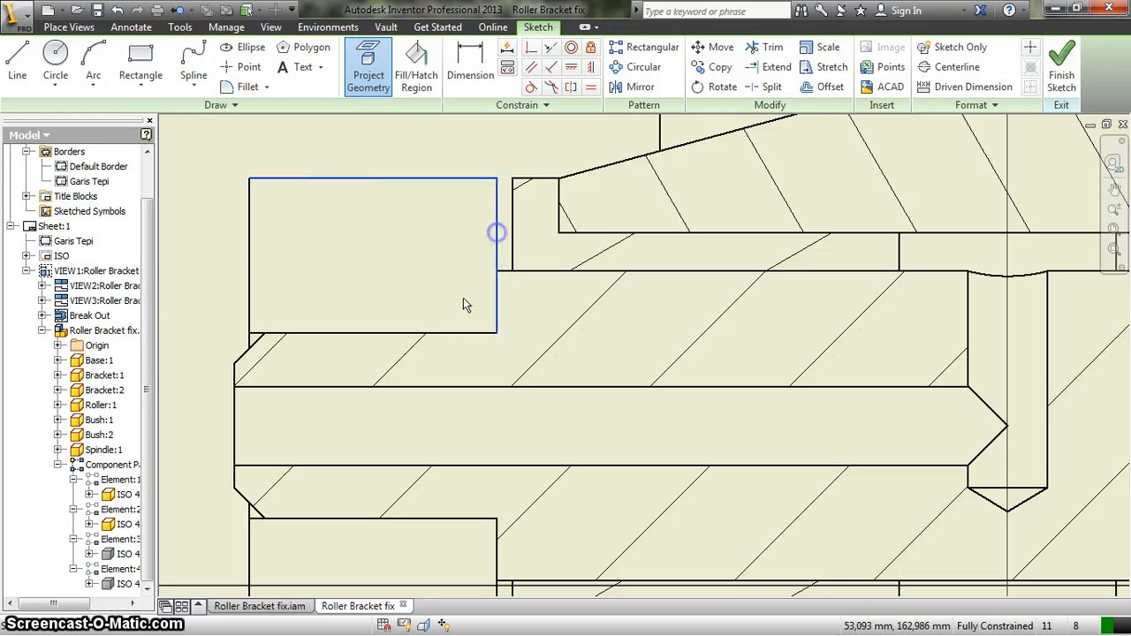
left_click(440, 333)
left_click(250, 265)
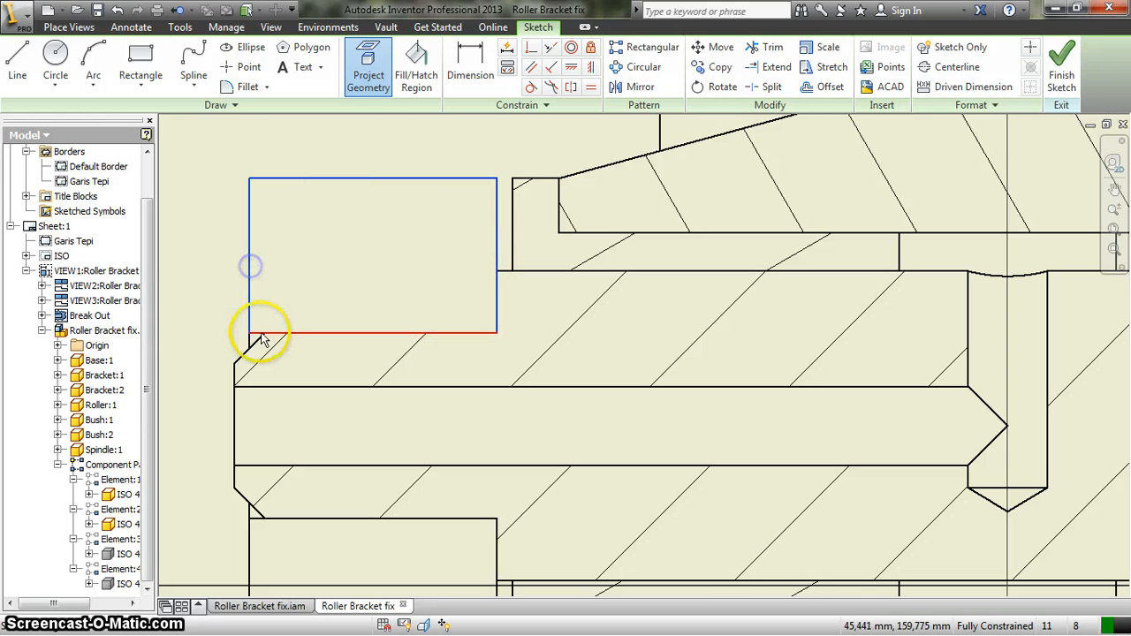
scroll(252, 337, "down", 4)
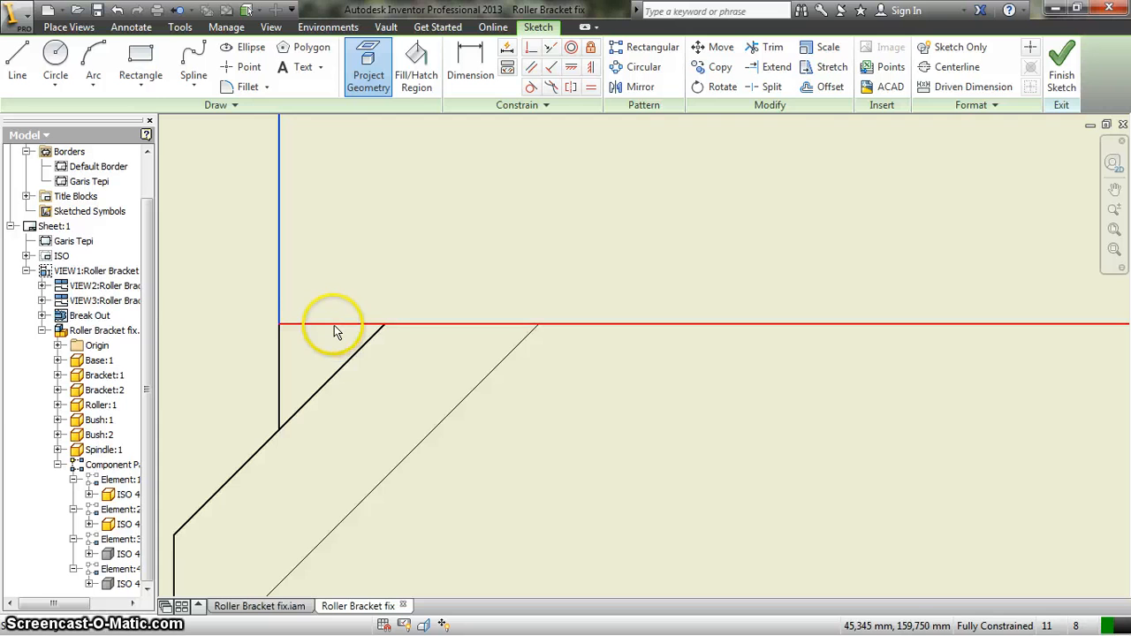
left_click(335, 326)
scroll(426, 300, "up", 3)
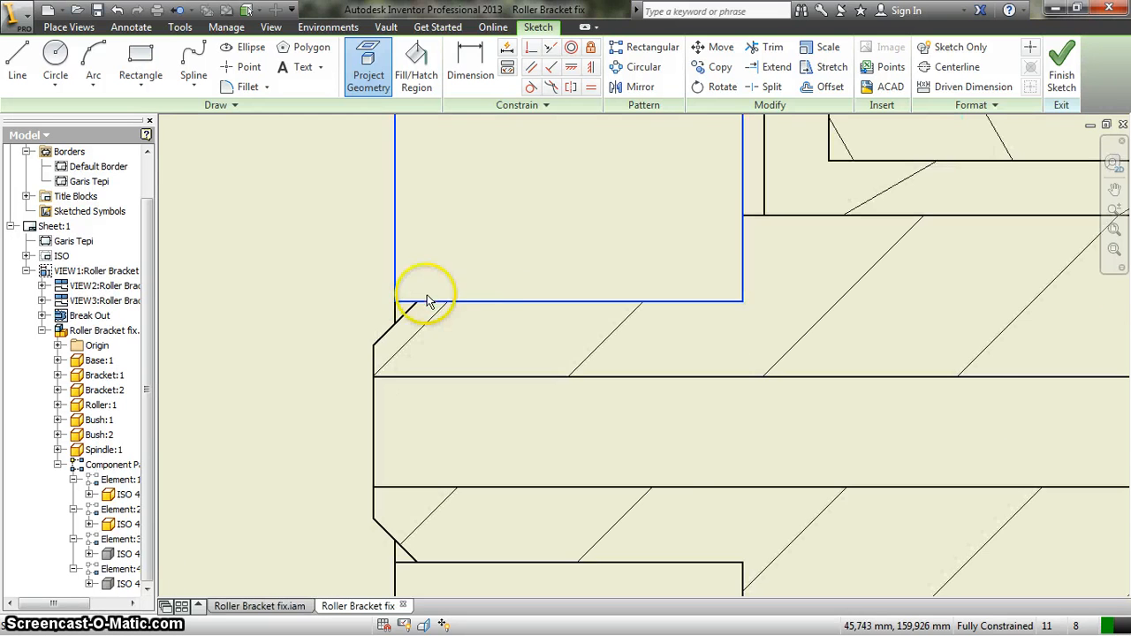
- Hatch the projected rectangle above the spindle with the ANSI 31 pattern at an angle of 135 degrees
scroll(375, 287, "up", 3)
scroll(601, 146, "down", 3)
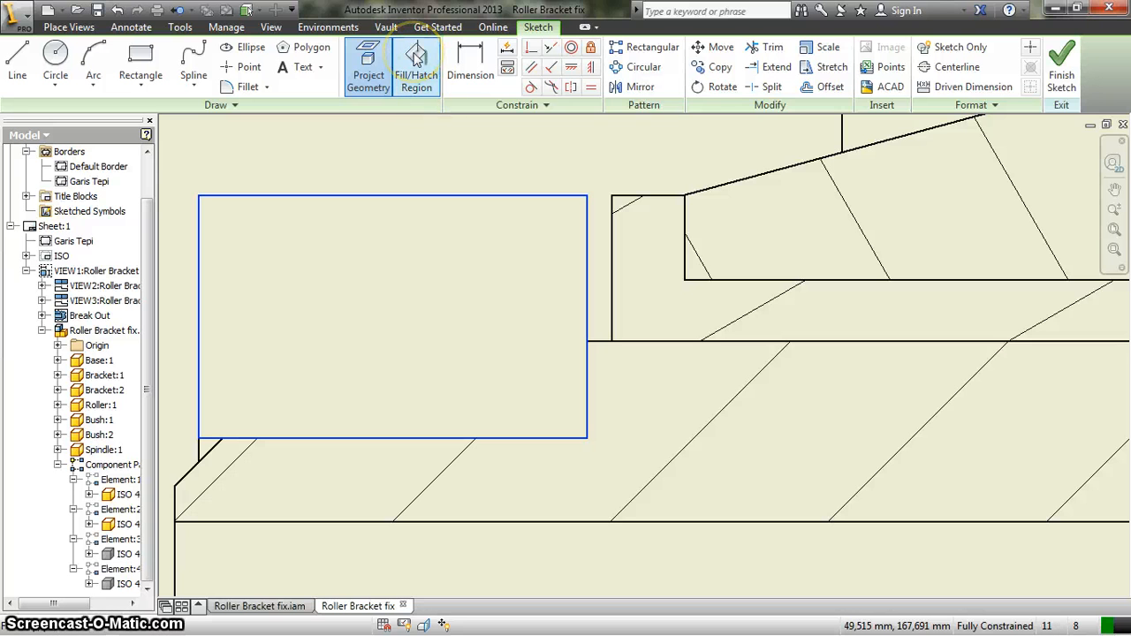
left_click(416, 62)
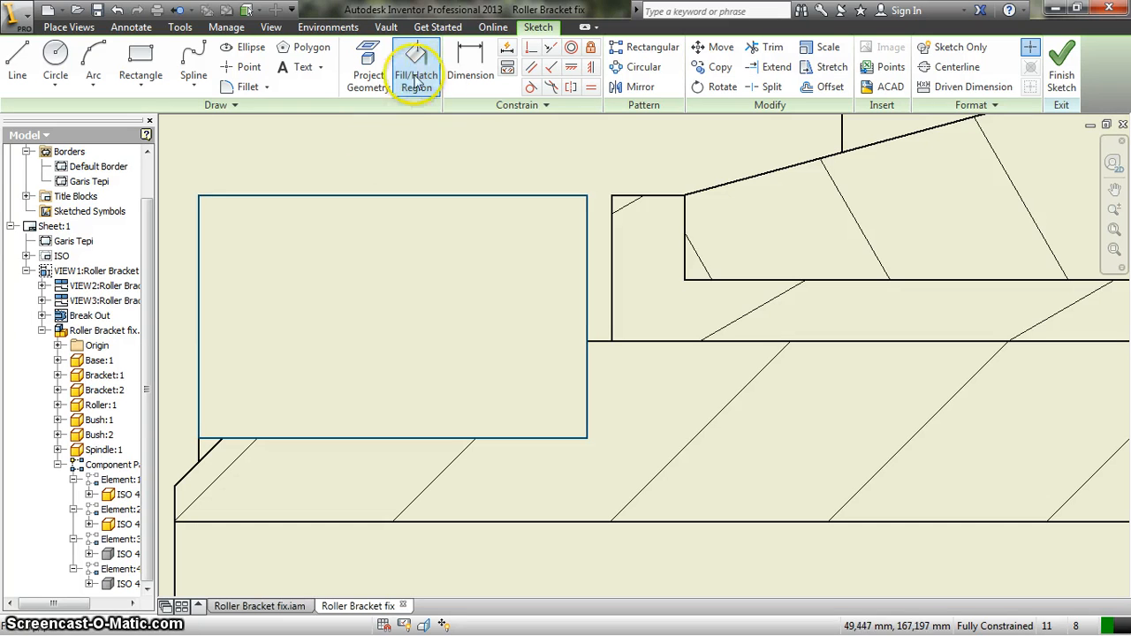
left_click(389, 296)
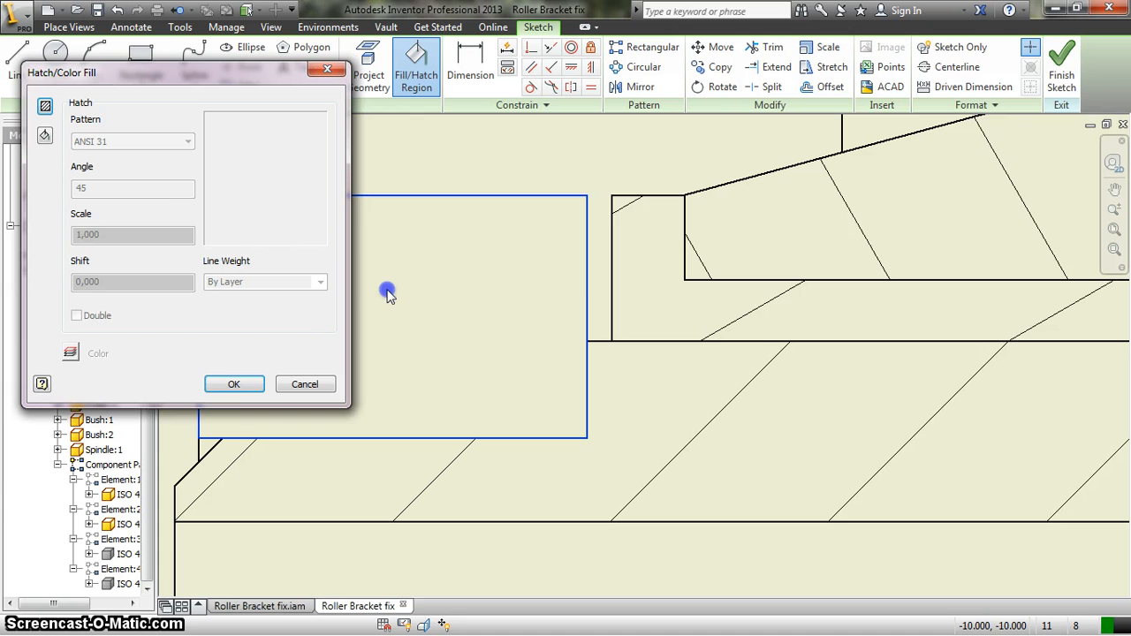
left_click(46, 107)
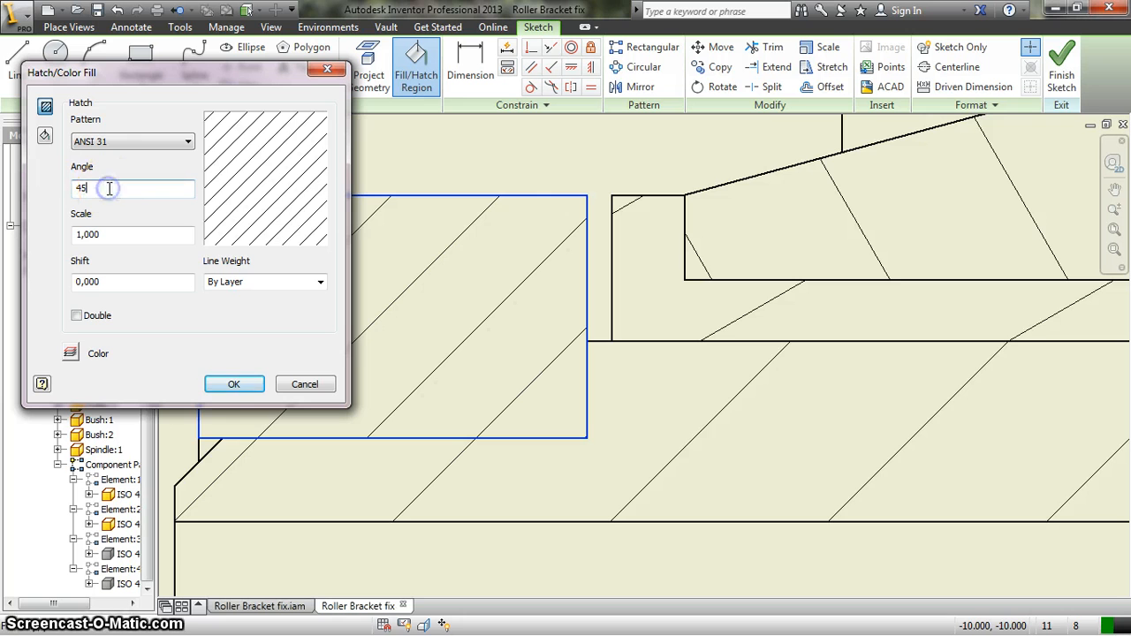
key("BackSpace")
type("135")
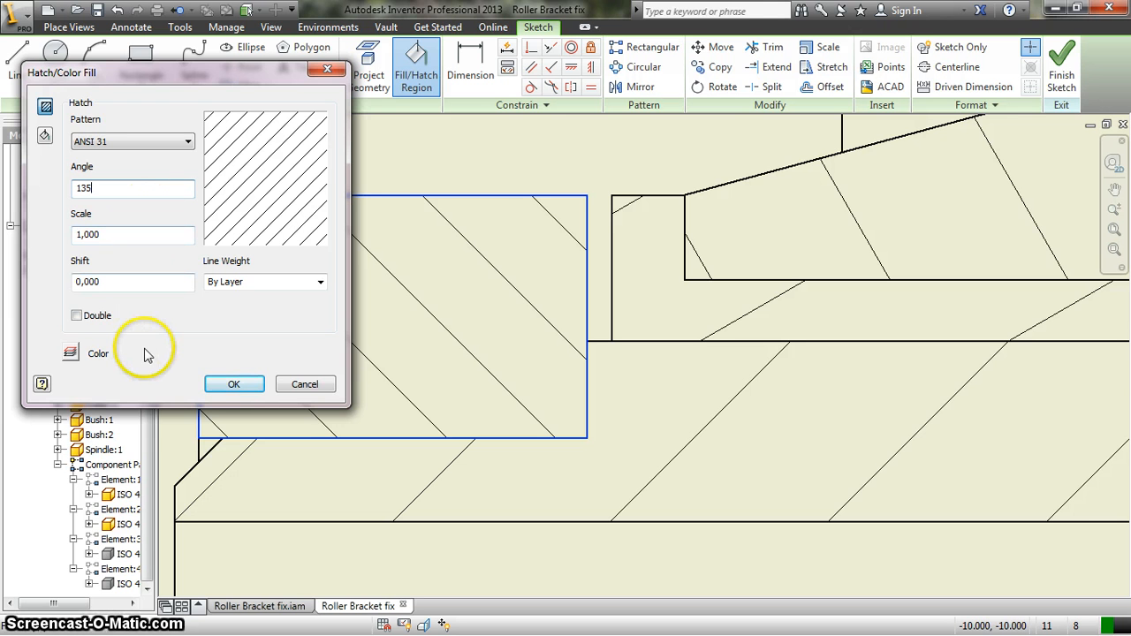
left_click(232, 383)
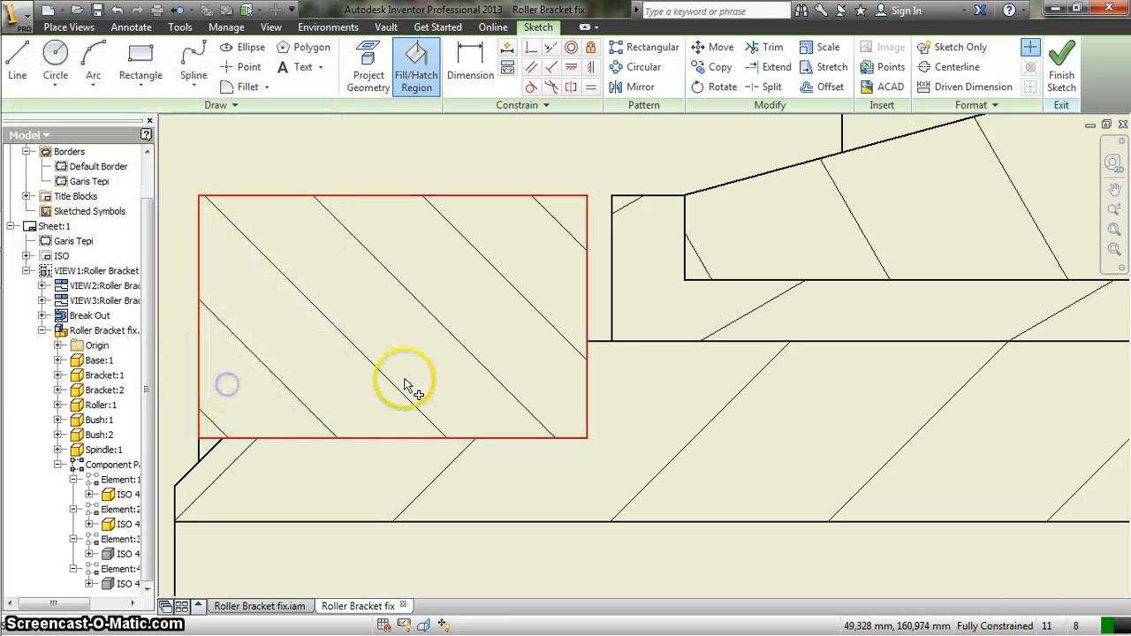
- Project the left bracket's edge below the spindle, the adjoining inner side, the short ledge and the upper inner fillet
scroll(409, 392, "down", 2)
scroll(409, 392, "down", 5)
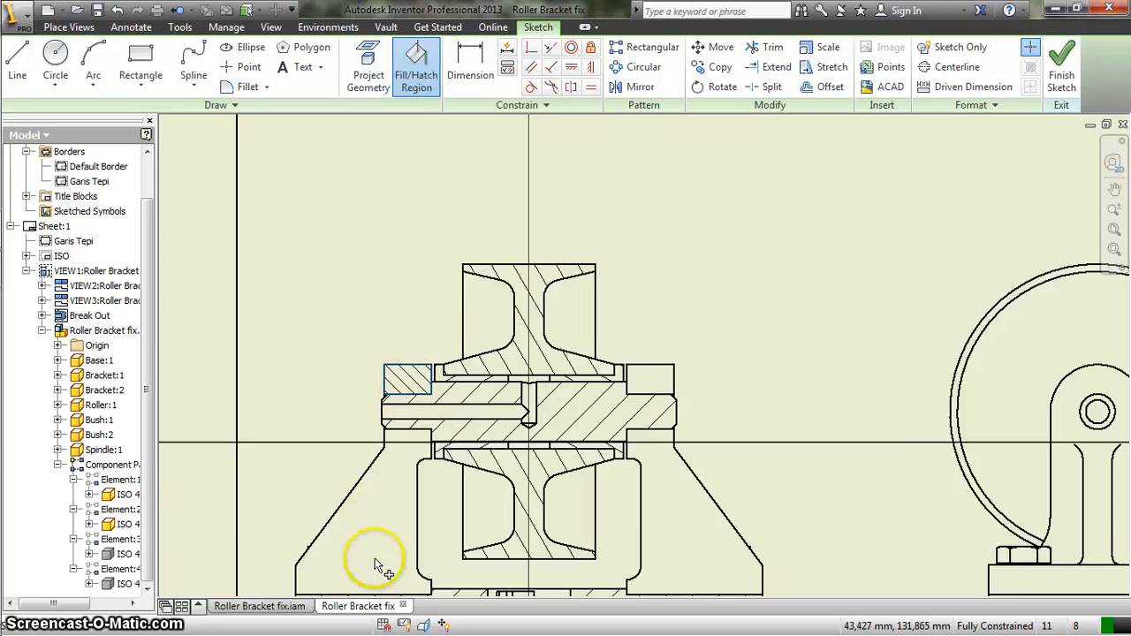
scroll(475, 388, "down", 1)
scroll(438, 449, "up", 5)
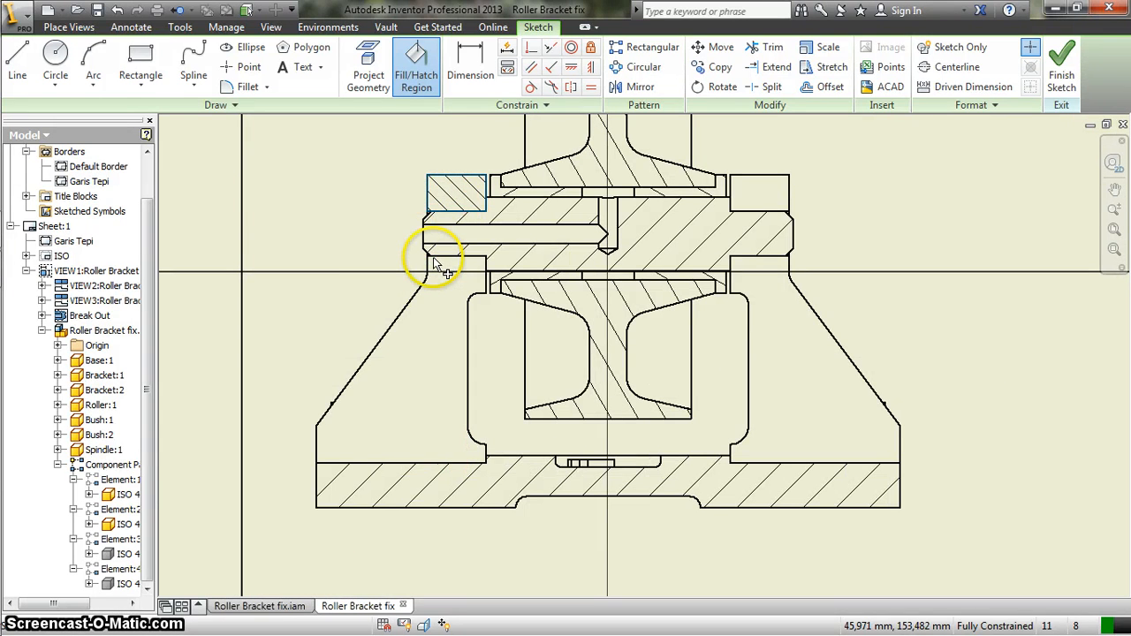
left_click(369, 81)
scroll(442, 278, "up", 3)
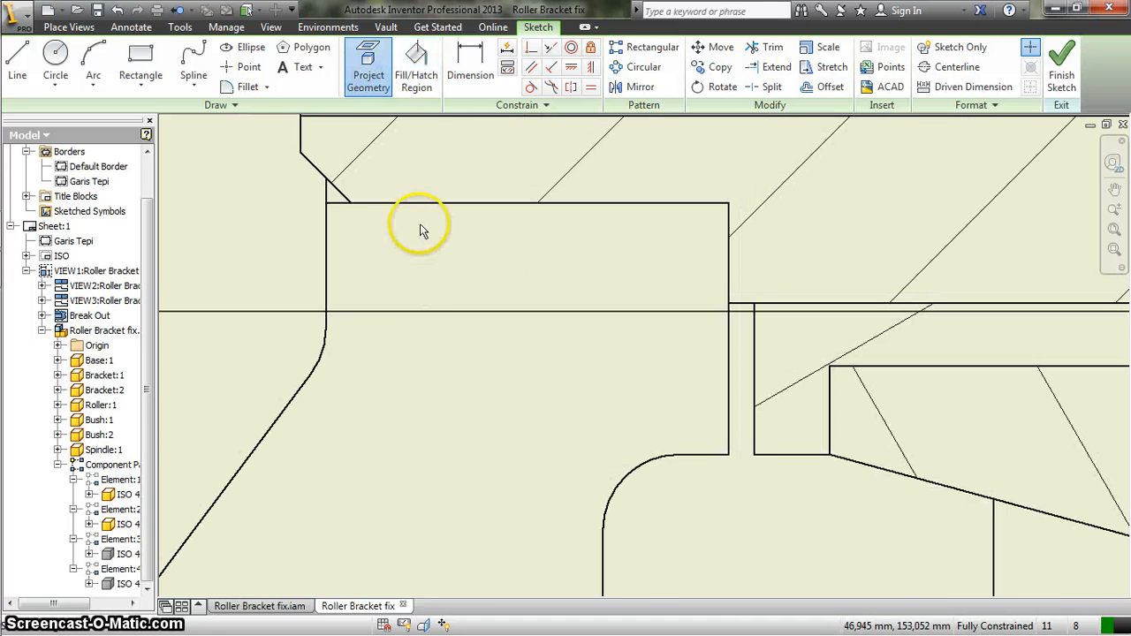
left_click(421, 205)
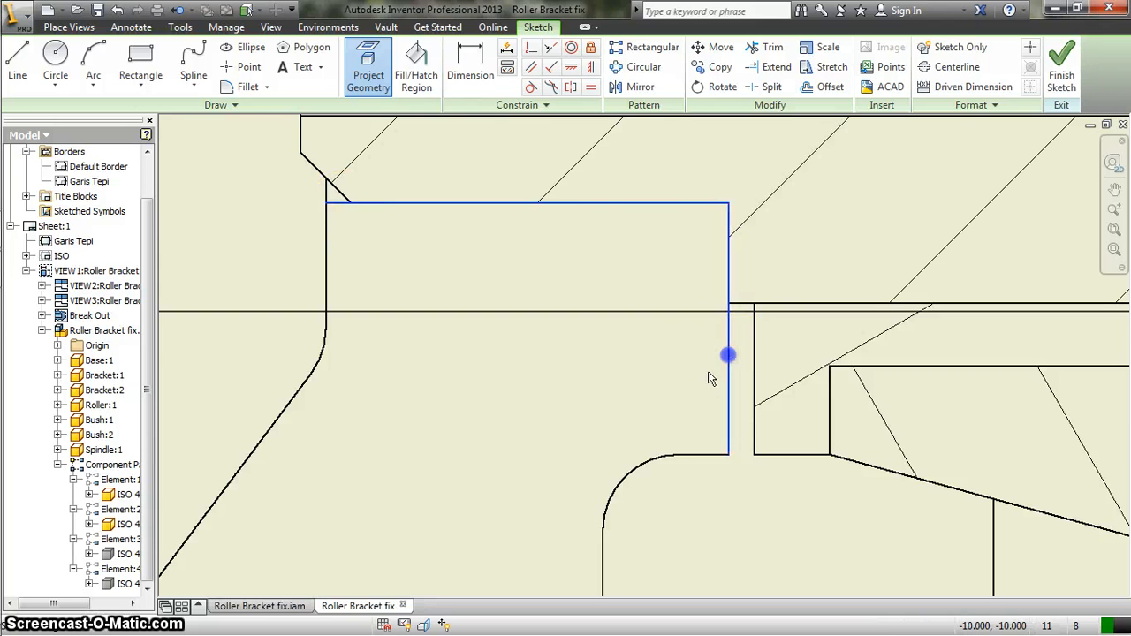
left_click(702, 456)
left_click(650, 466)
- Project the left bracket's long inner vertical edge, the lower inner fillet and the short vertical edge at the foot
scroll(630, 411, "down", 5)
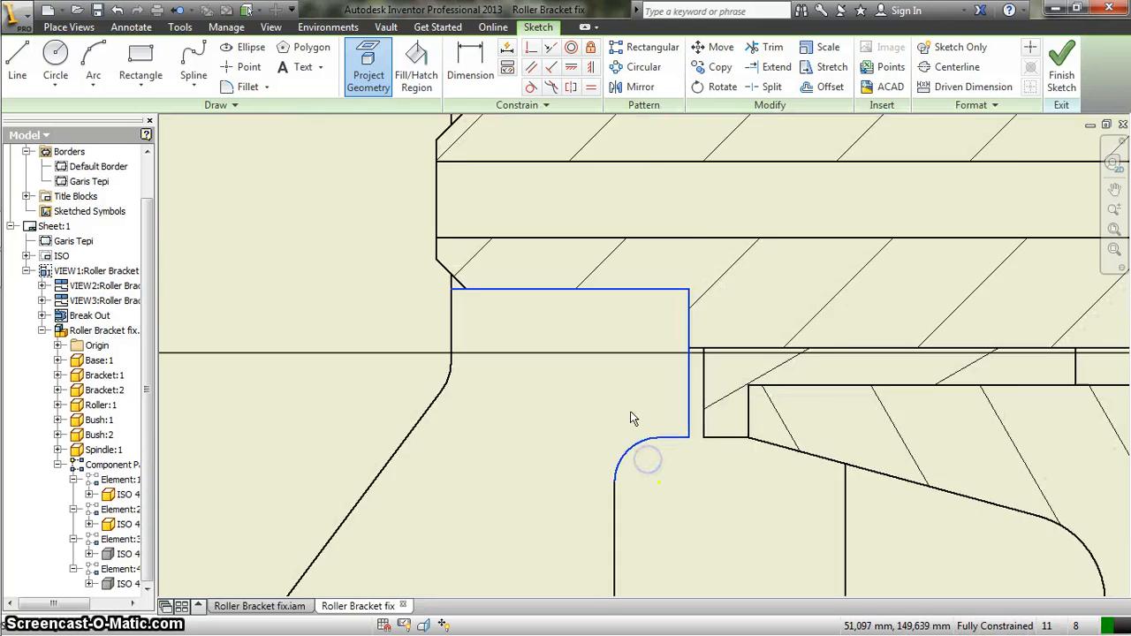
scroll(585, 423, "up", 5)
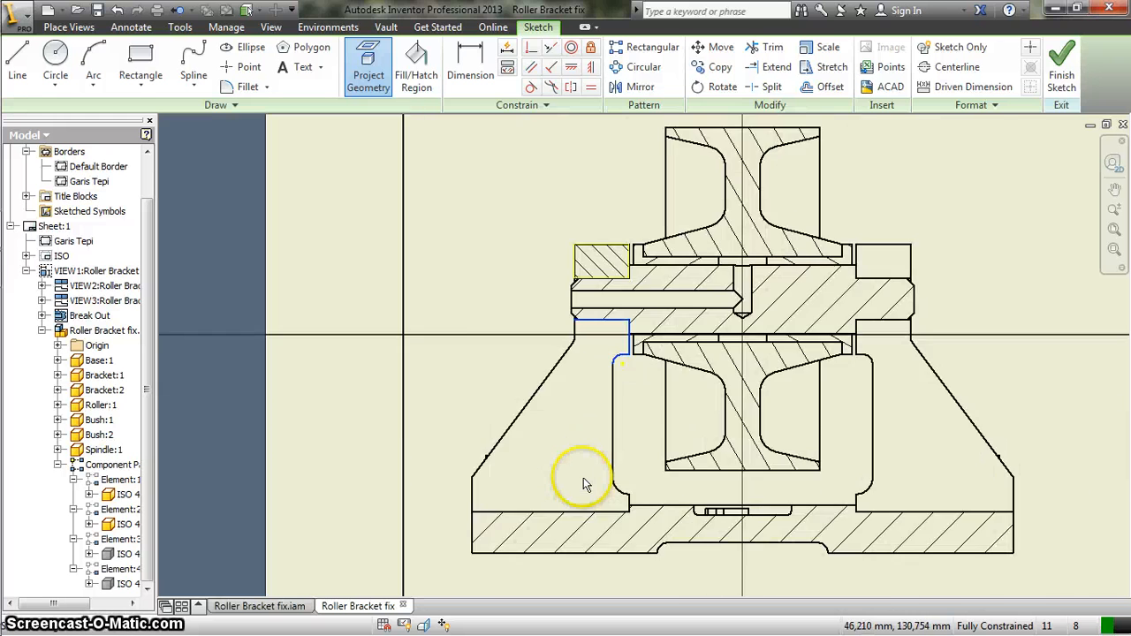
left_click(643, 364)
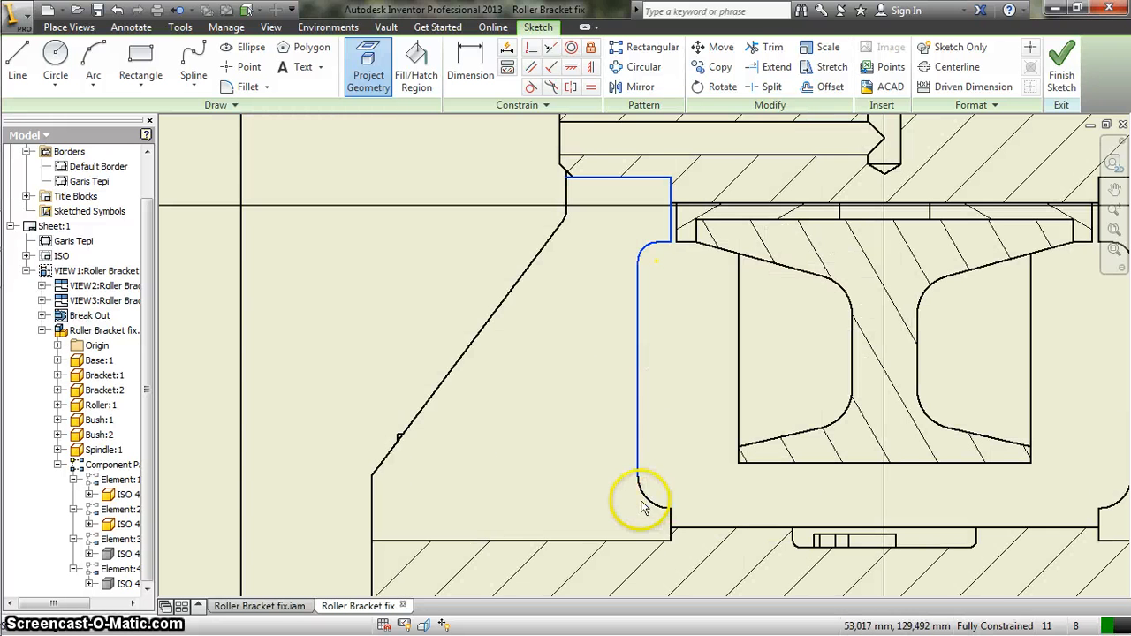
scroll(677, 524, "up", 8)
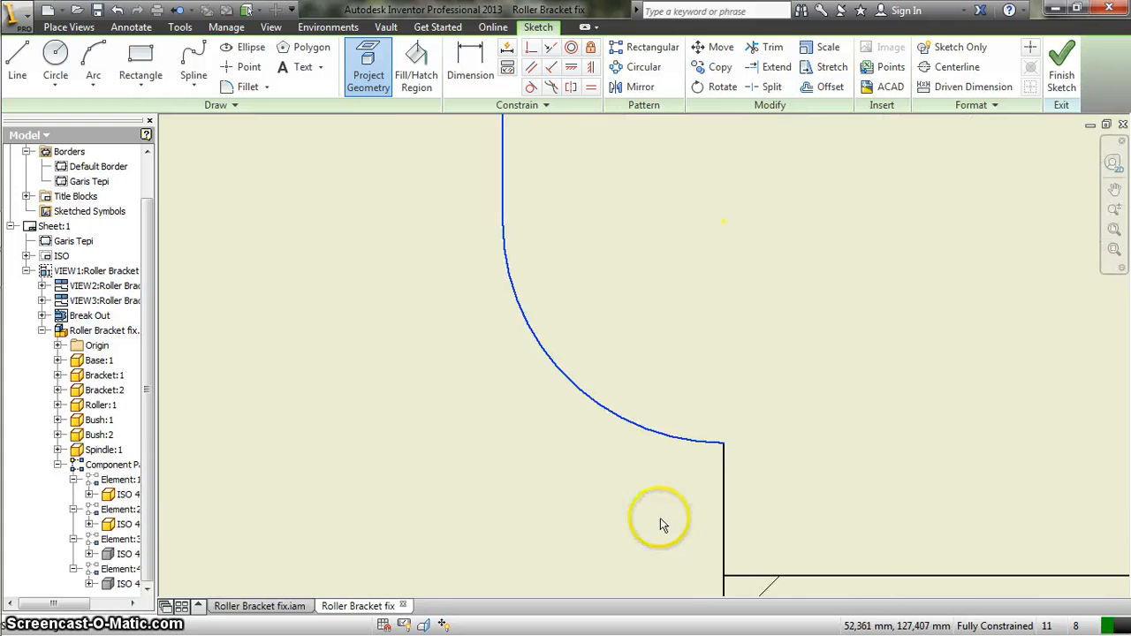
left_click(779, 439)
scroll(599, 485, "down", 6)
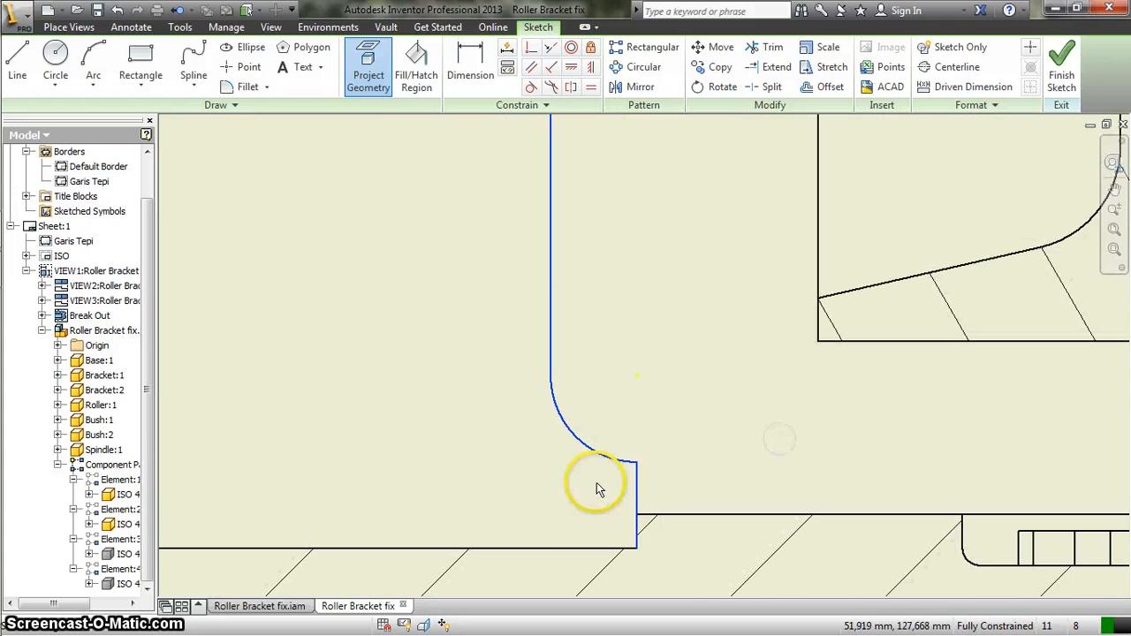
- Project the left bracket's horizontal bottom edge and the outer vertical edge of its foot
scroll(610, 545, "up", 3)
left_click(567, 549)
scroll(557, 465, "down", 5)
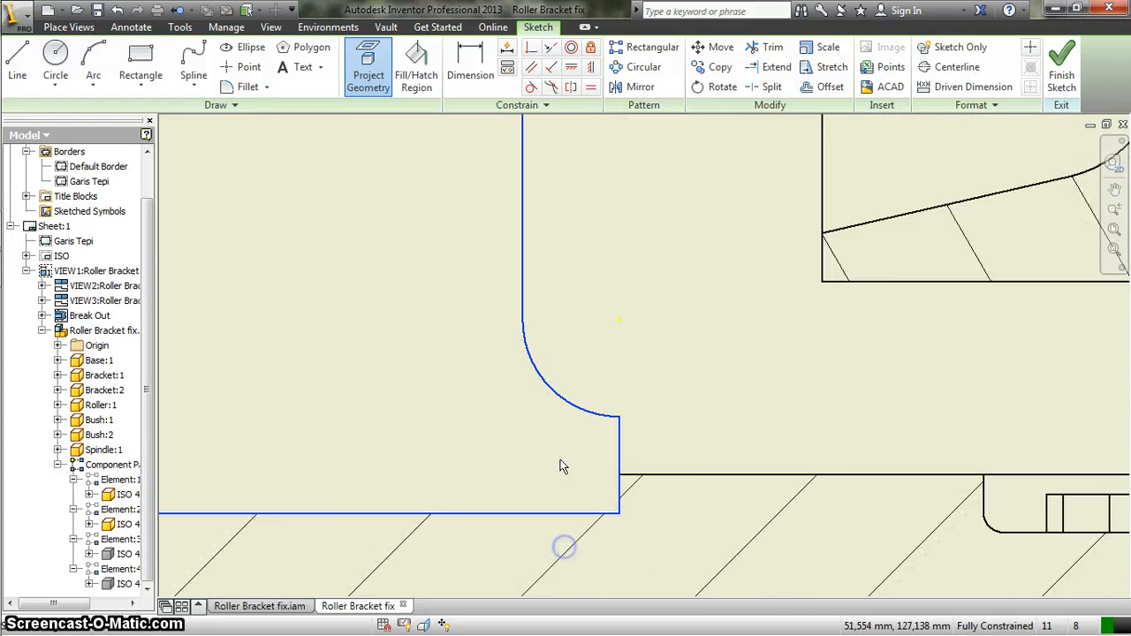
scroll(371, 462, "up", 5)
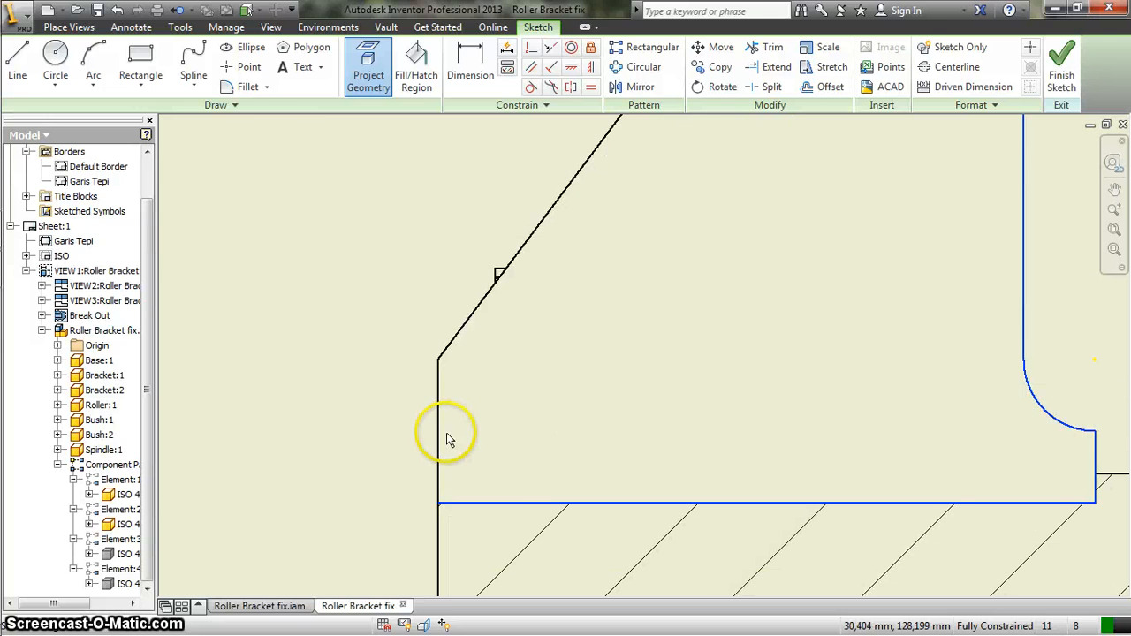
left_click(438, 432)
- Draw a vertical line down from the outer corner below the spindle, then a horizontal line to the top of the foot's outer edge
scroll(533, 437, "down", 6)
scroll(596, 284, "up", 5)
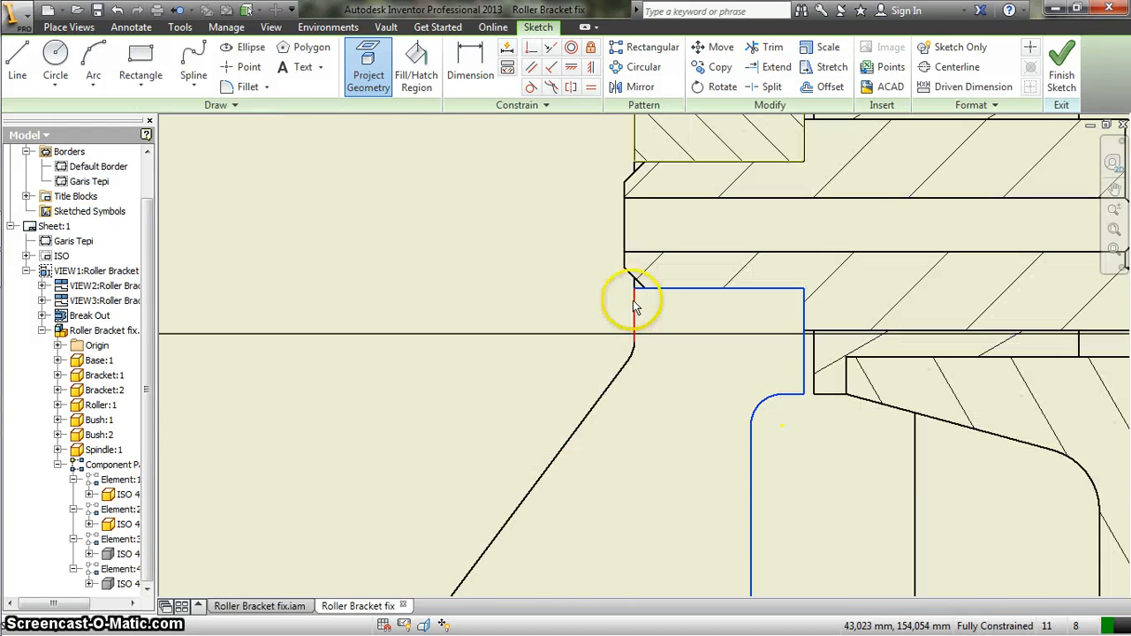
scroll(650, 425, "down", 4)
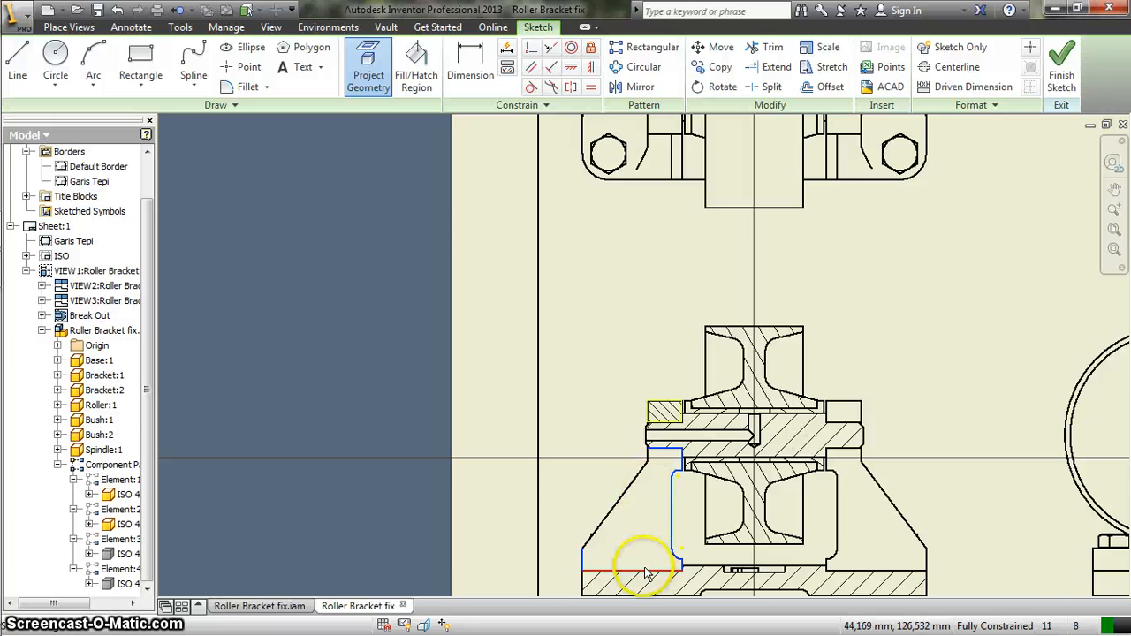
scroll(643, 568, "up", 2)
left_click(643, 569)
scroll(642, 569, "up", 3)
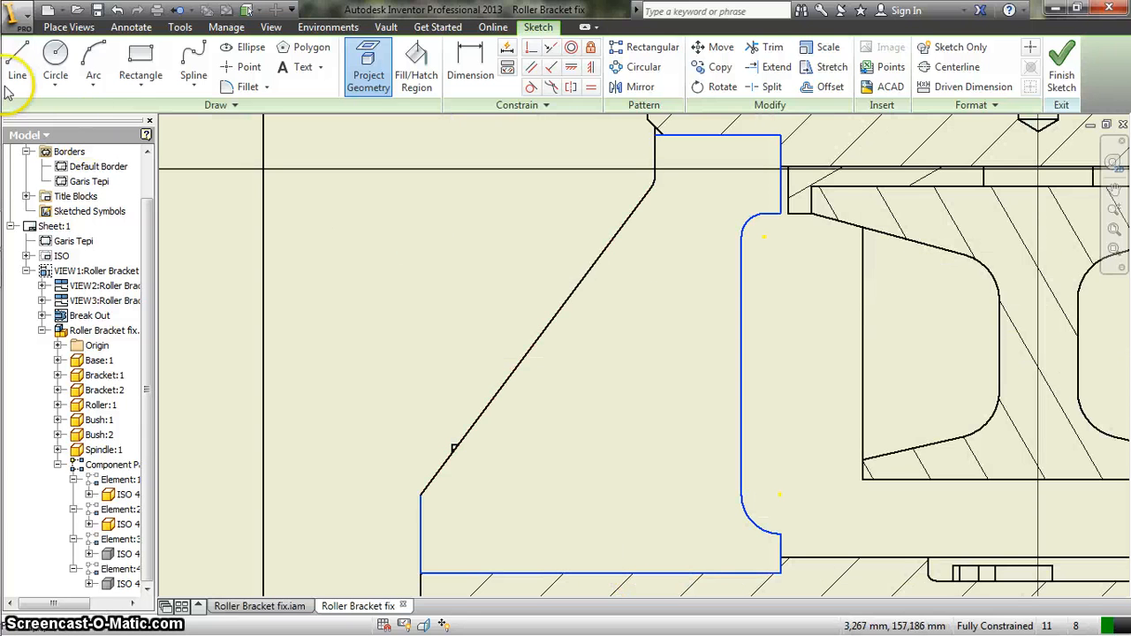
left_click(19, 60)
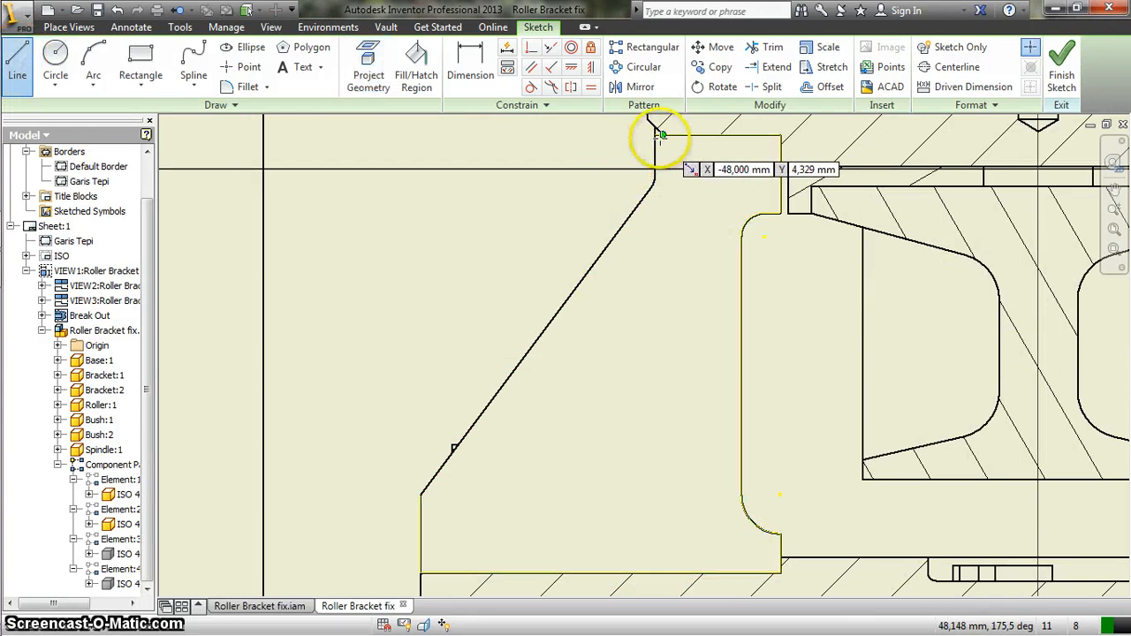
left_click(655, 133)
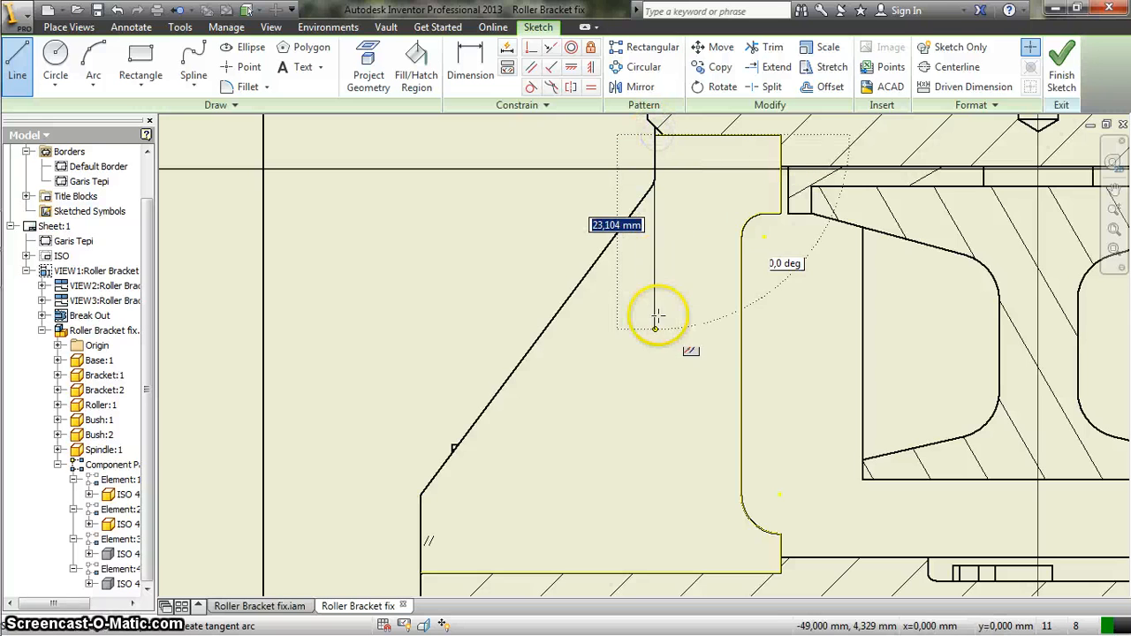
left_click(654, 495)
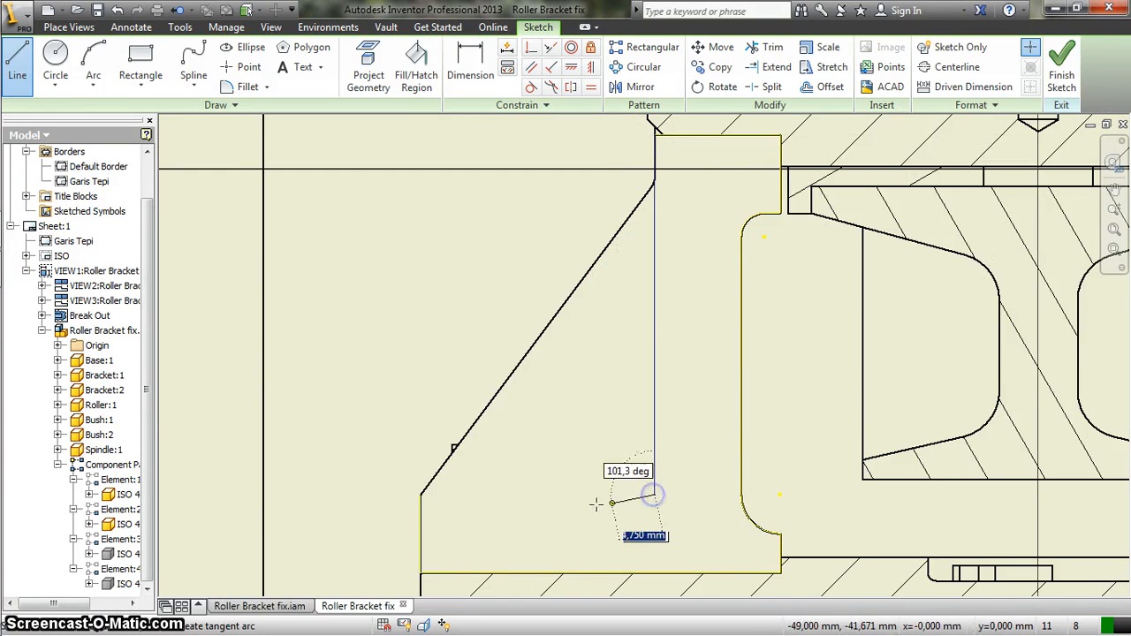
left_click(421, 493)
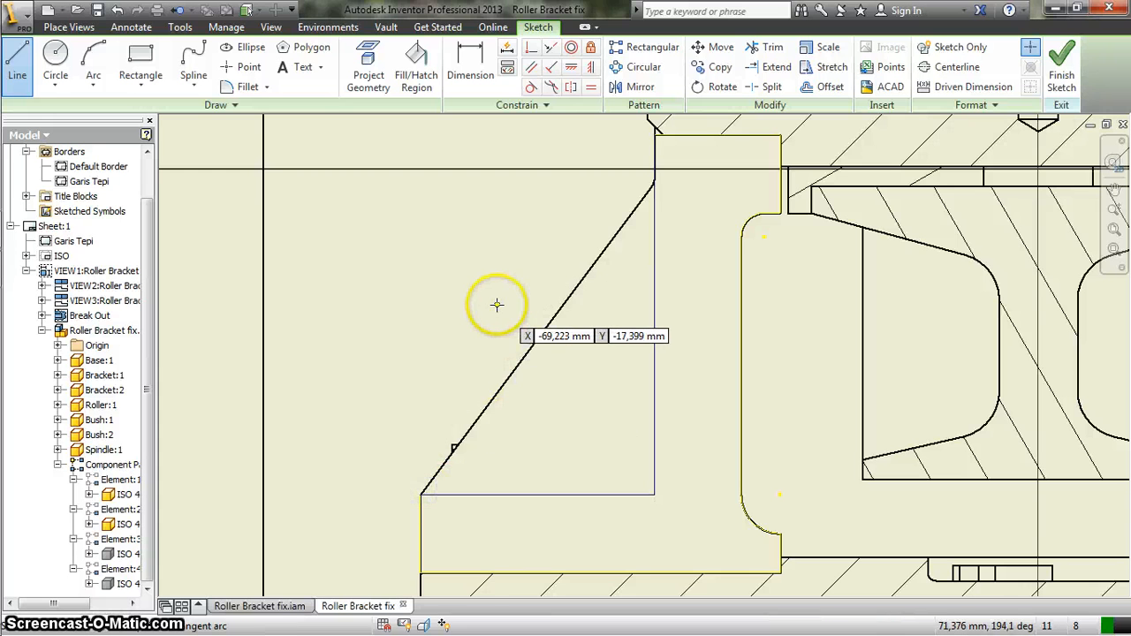
key("Escape")
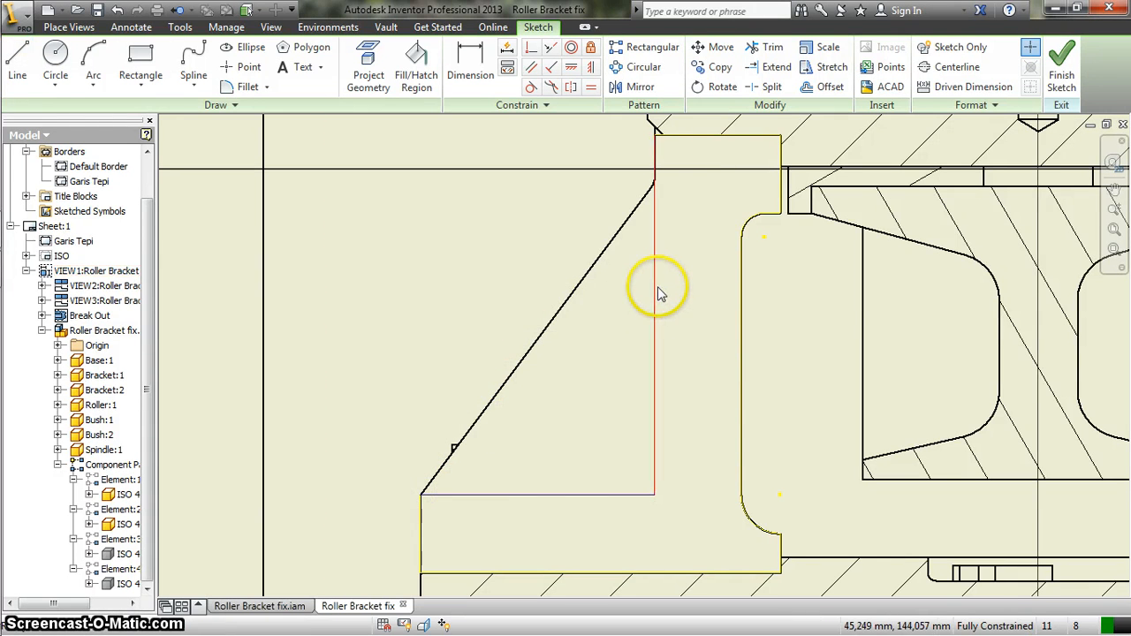
- Set the line weight of the drawn vertical line on the left bracket to 0,50 mm
right_click(658, 288)
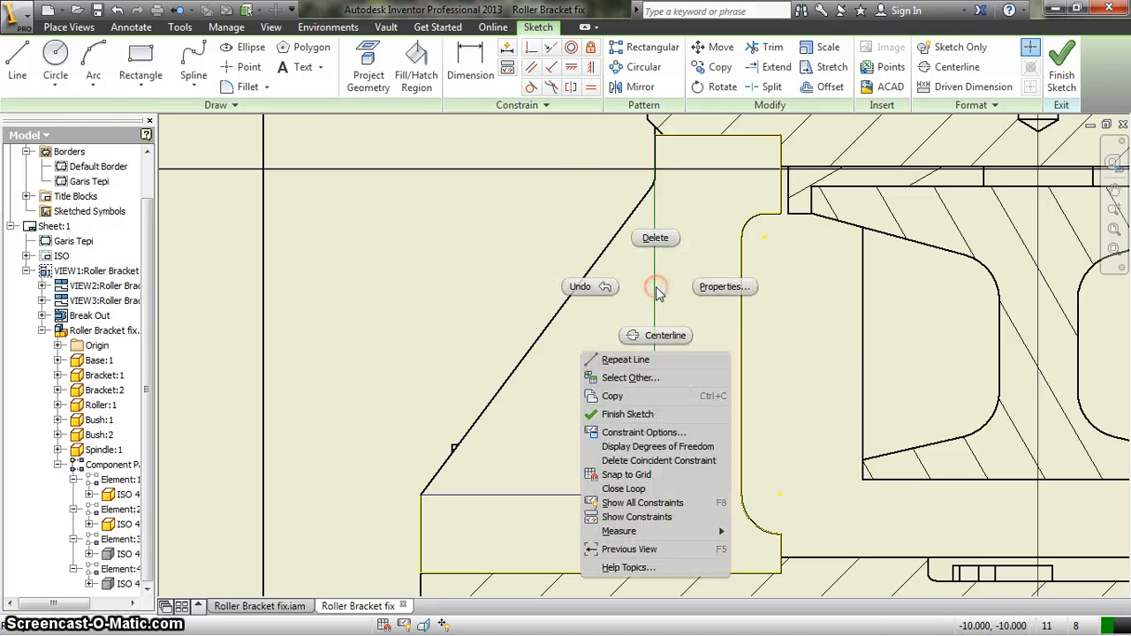
left_click(707, 288)
left_click(412, 237)
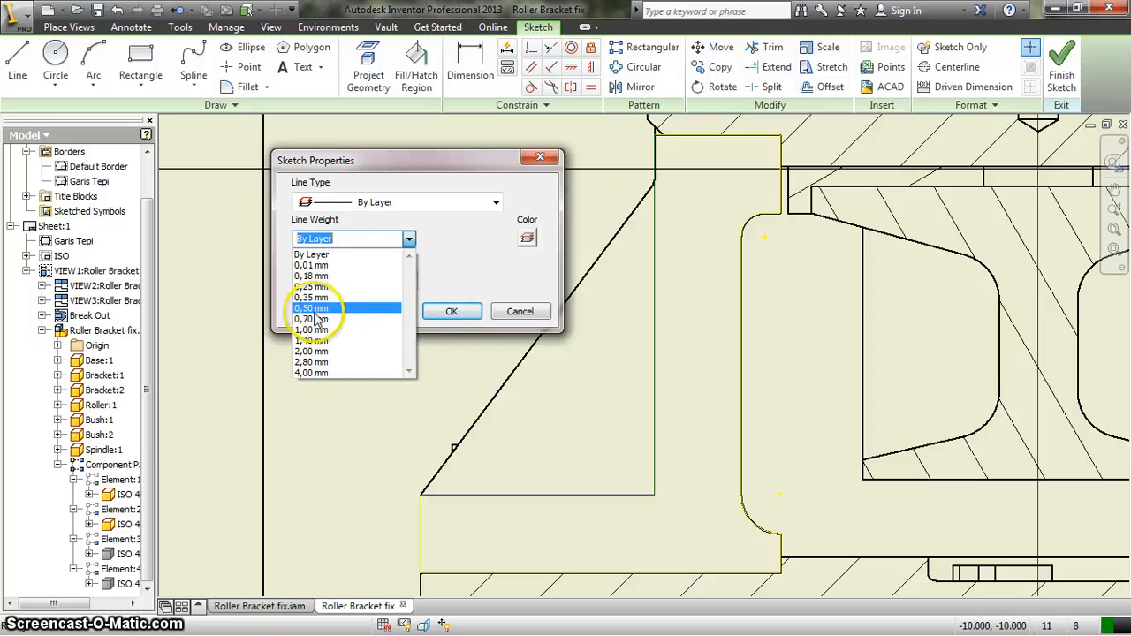
left_click(324, 316)
left_click(440, 313)
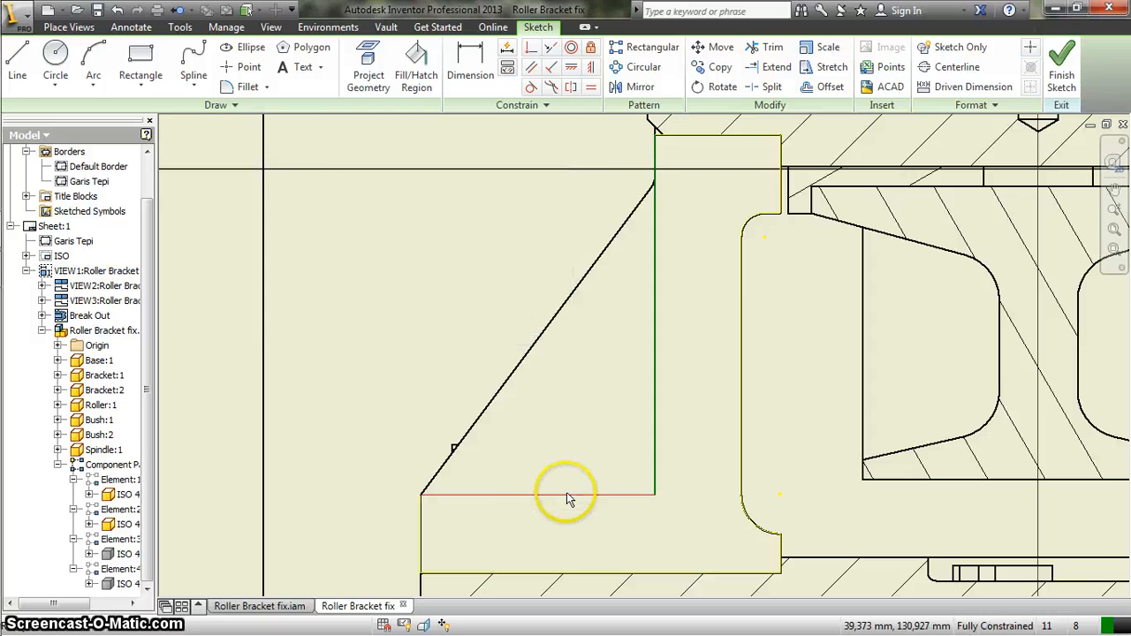
- Set the line weight of the drawn horizontal line above the left bracket's foot to 0,35 mm and deselect it
right_click(567, 495)
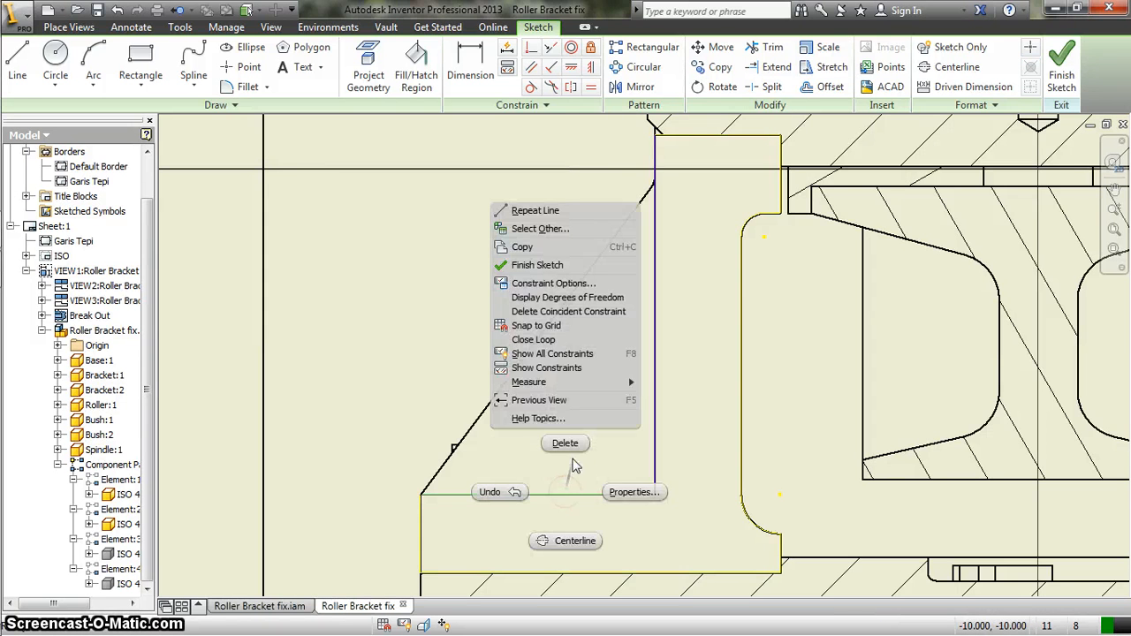
left_click(635, 493)
left_click(409, 239)
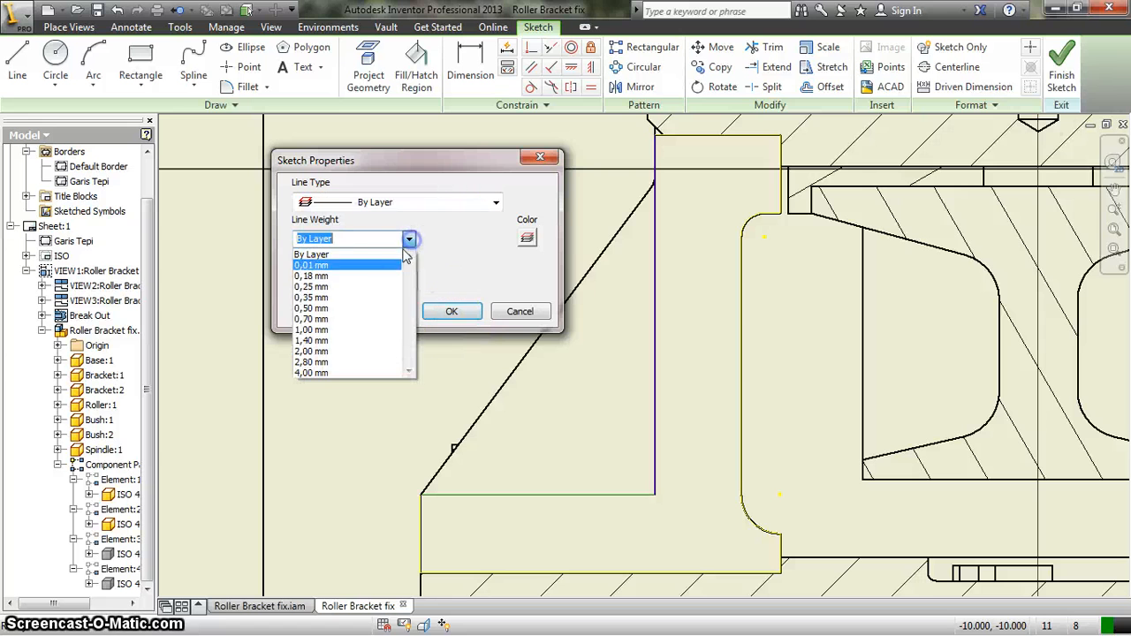
left_click(323, 298)
left_click(451, 311)
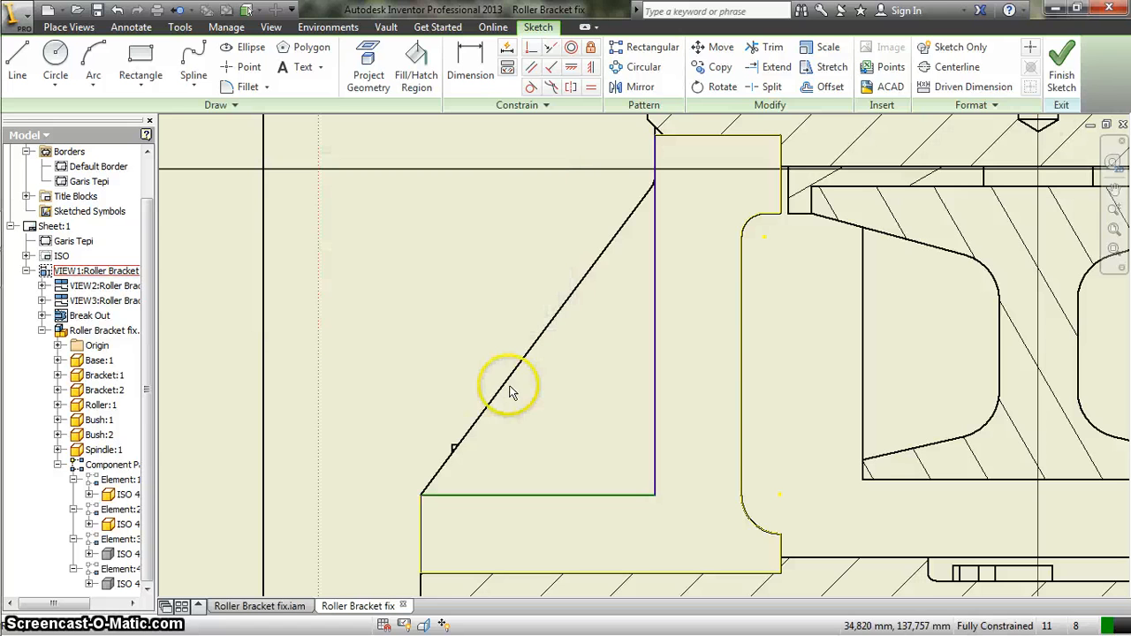
left_click(442, 346)
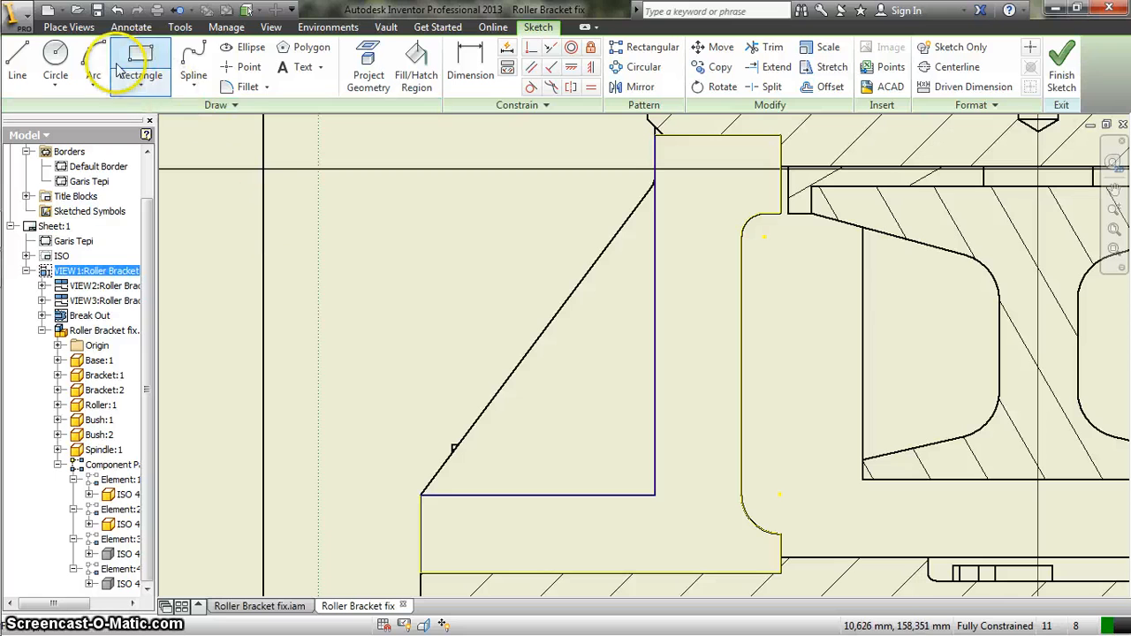
- Fillet the corner between the drawn vertical and horizontal lines with a 6 mm radius
left_click(246, 86)
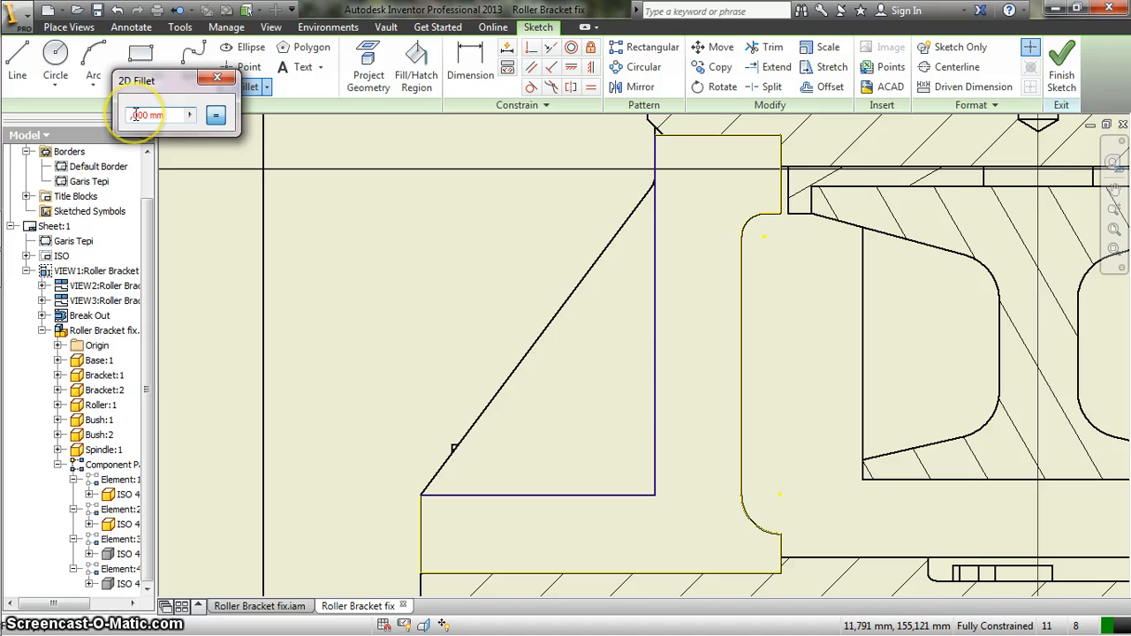
left_click(655, 460)
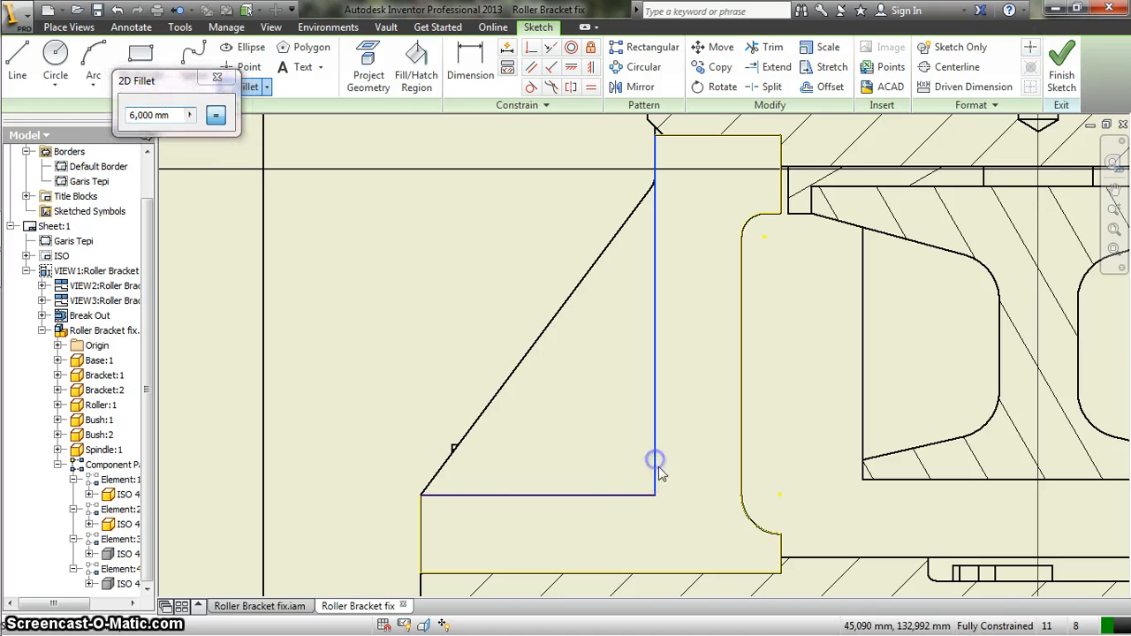
left_click(624, 496)
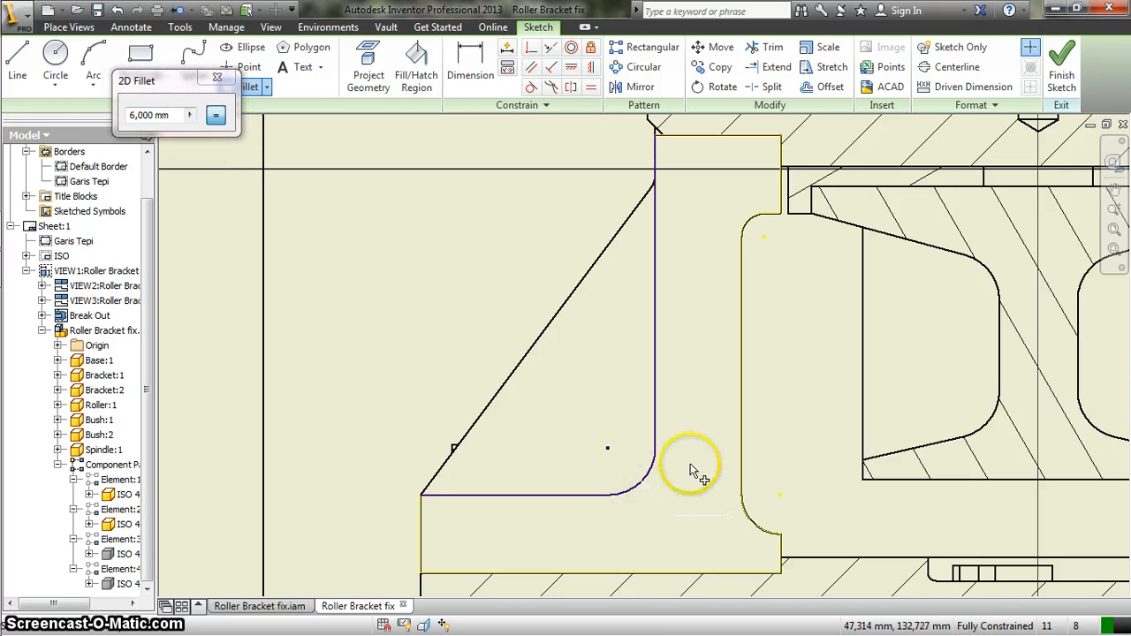
scroll(671, 480, "up", 2)
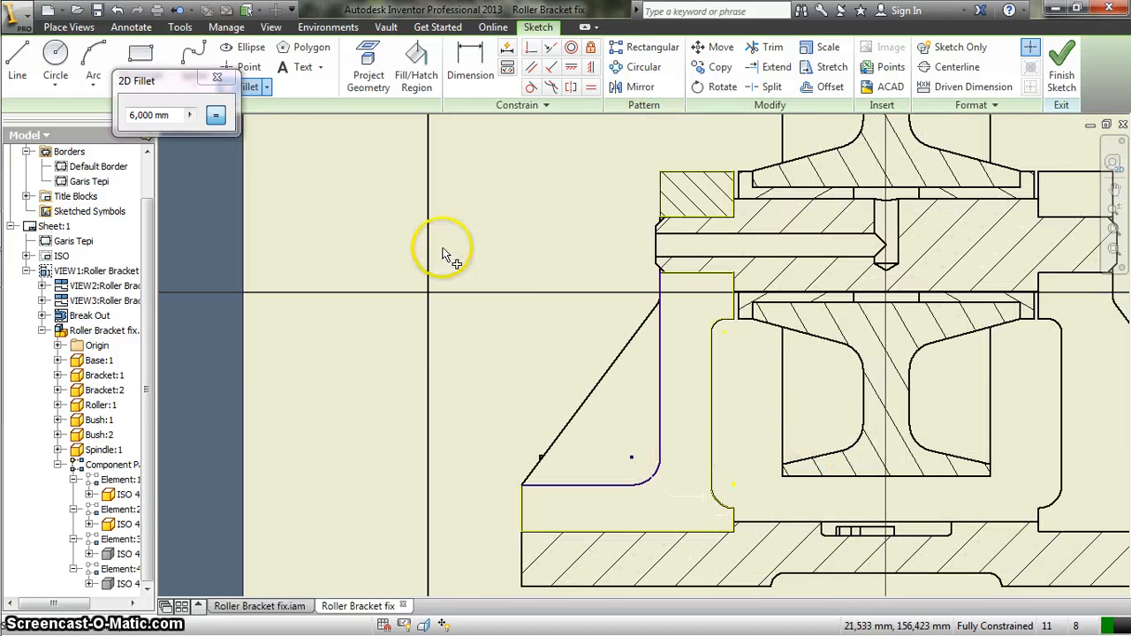
left_click(217, 77)
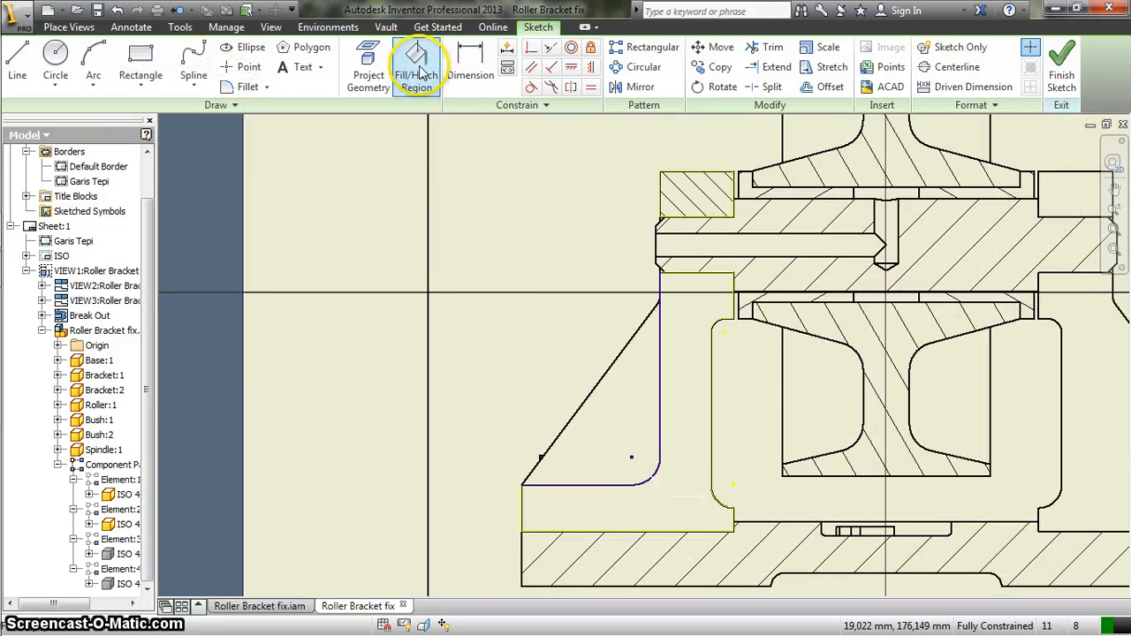
- Hatch the left bracket region below the spindle with the ANSI 31 pattern at an angle of 135
left_click(415, 55)
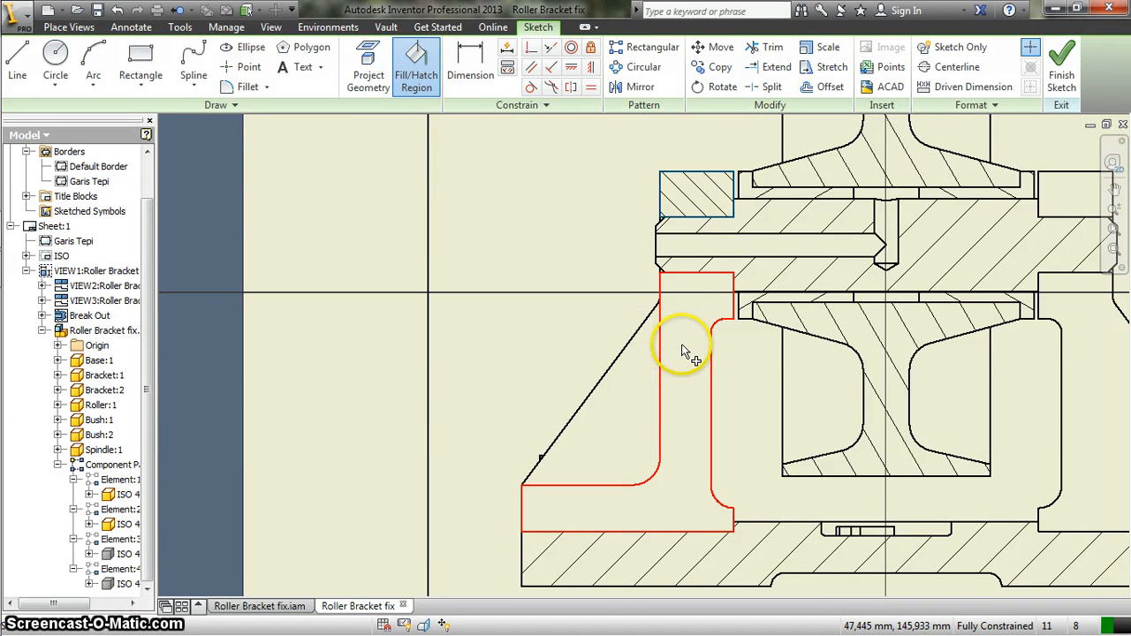
left_click(685, 370)
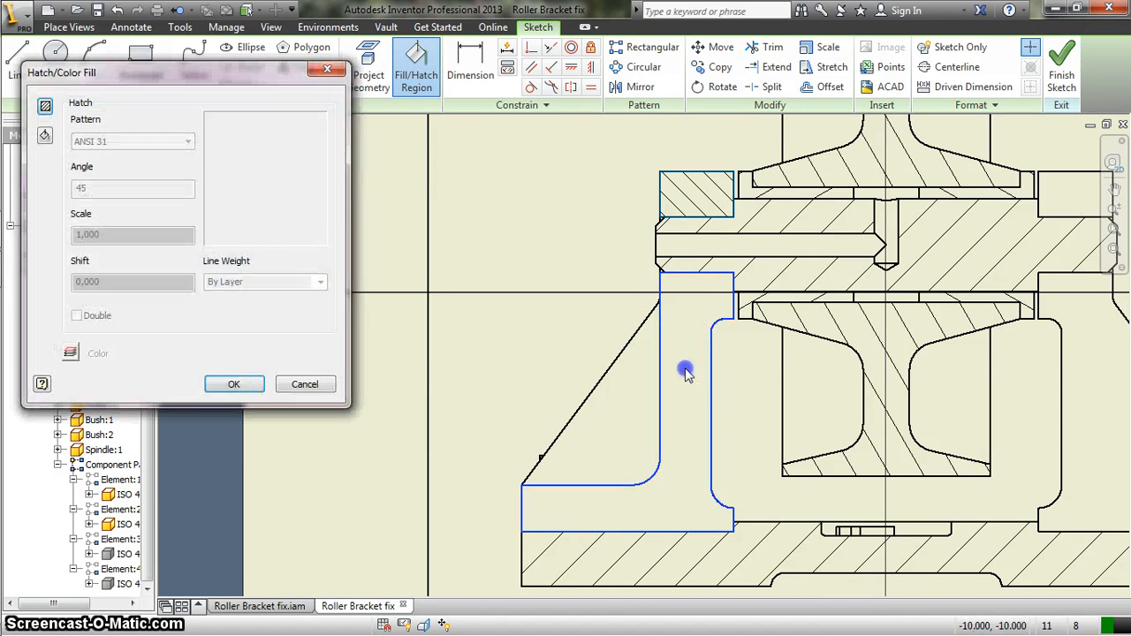
left_click(45, 106)
left_click(109, 189)
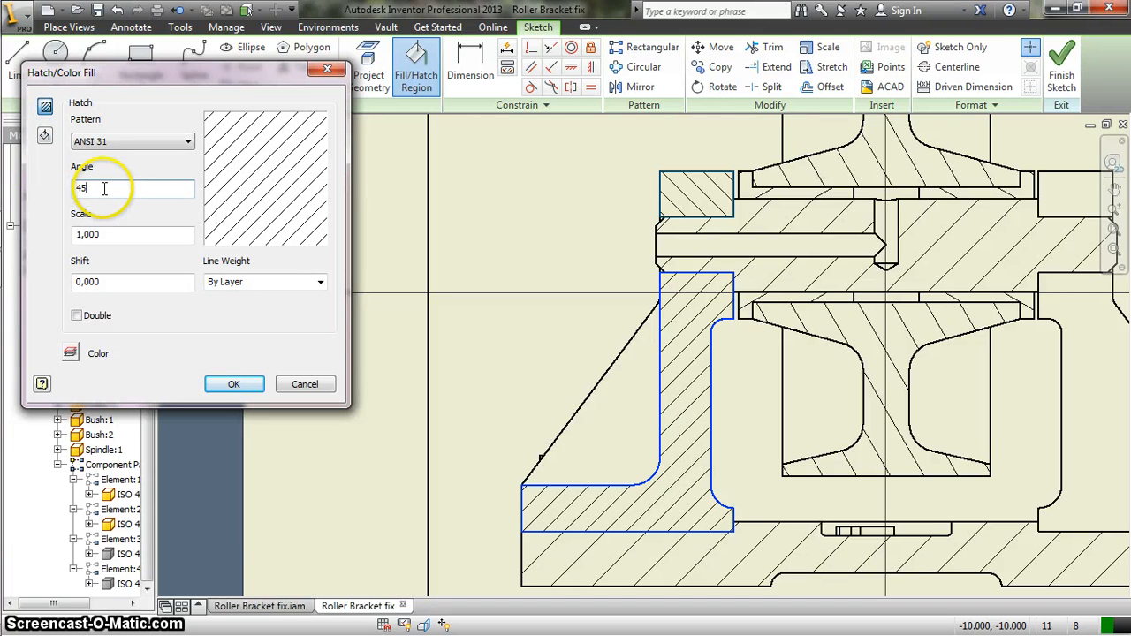
key("BackSpace")
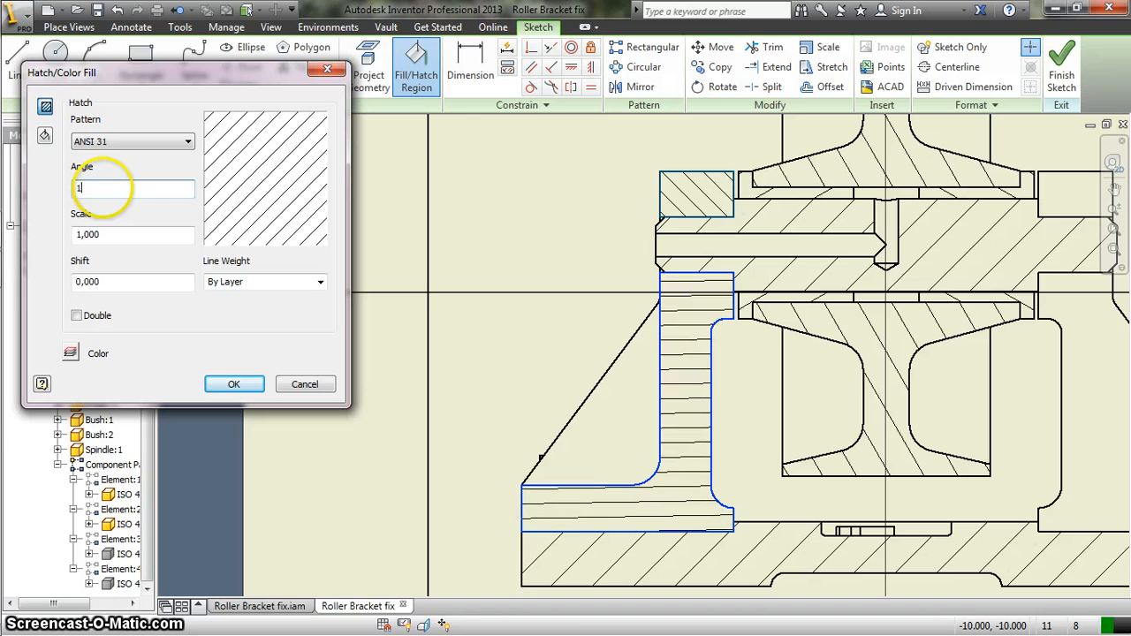
type("135")
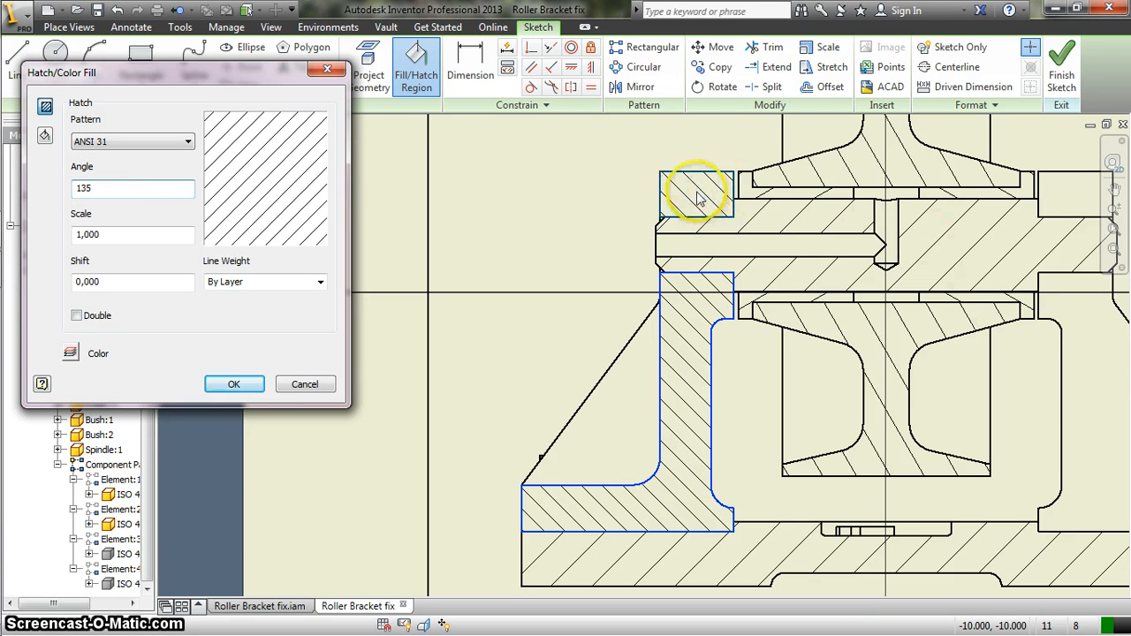
left_click(233, 389)
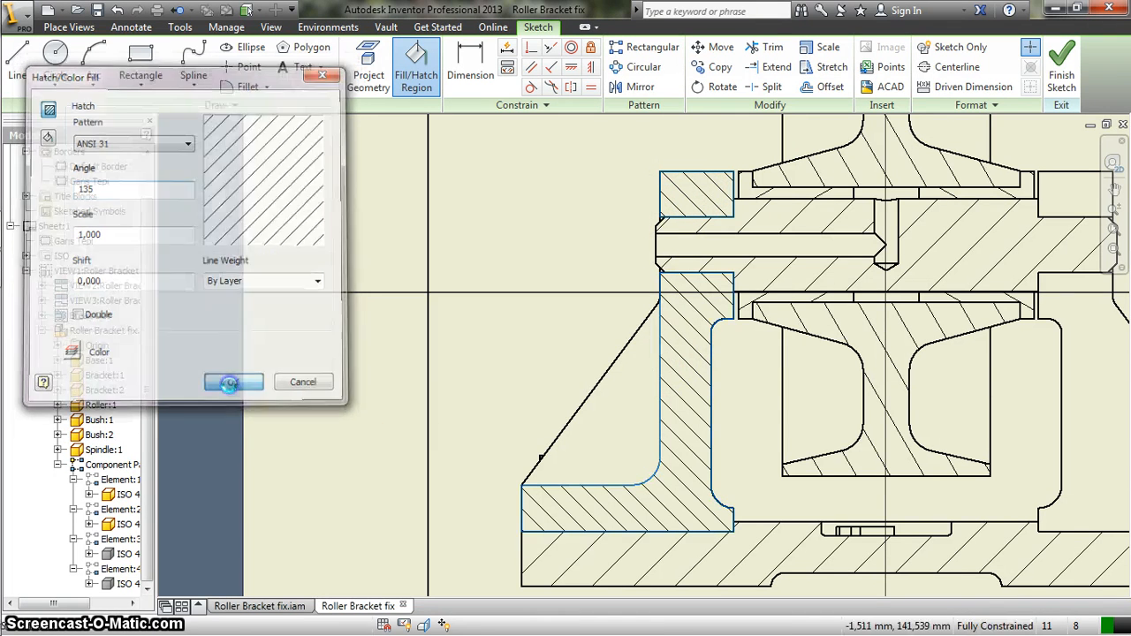
- Review the left bracket's hatched regions in the front view and finish the sketch
scroll(472, 379, "down", 5)
scroll(570, 400, "up", 3)
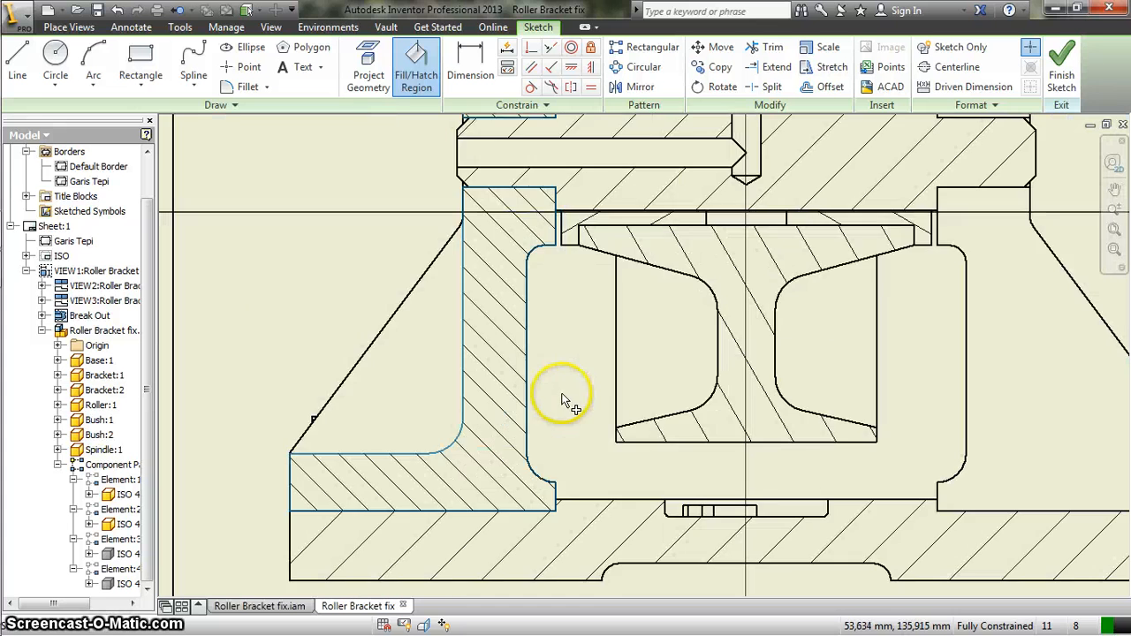
scroll(571, 374, "down", 2)
scroll(571, 374, "down", 1)
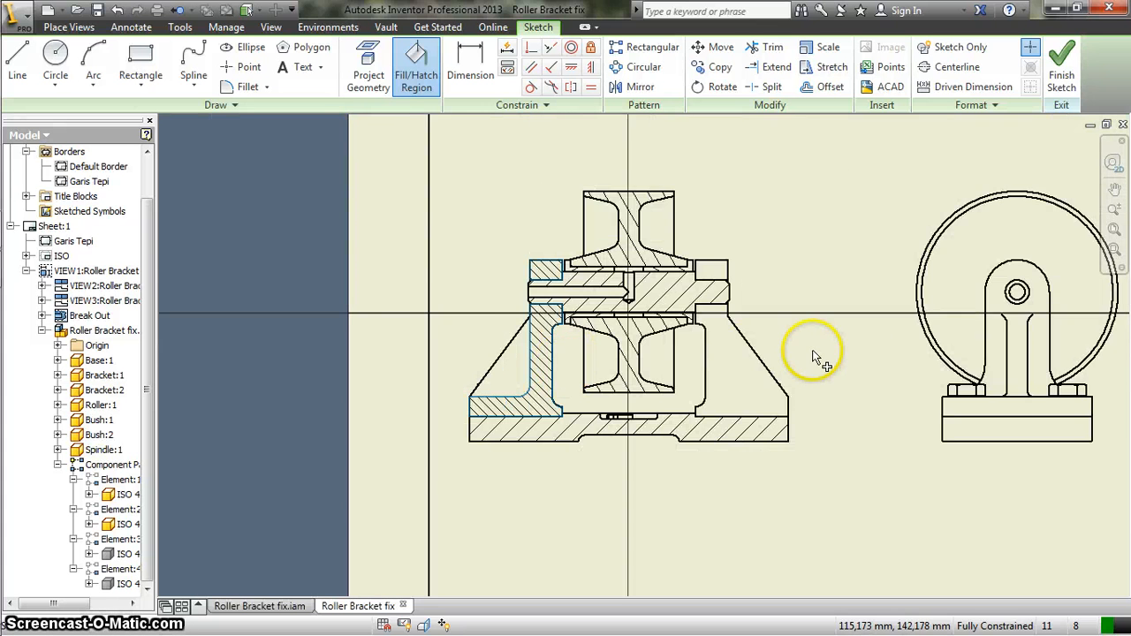
scroll(568, 304, "up", 3)
scroll(534, 309, "down", 2)
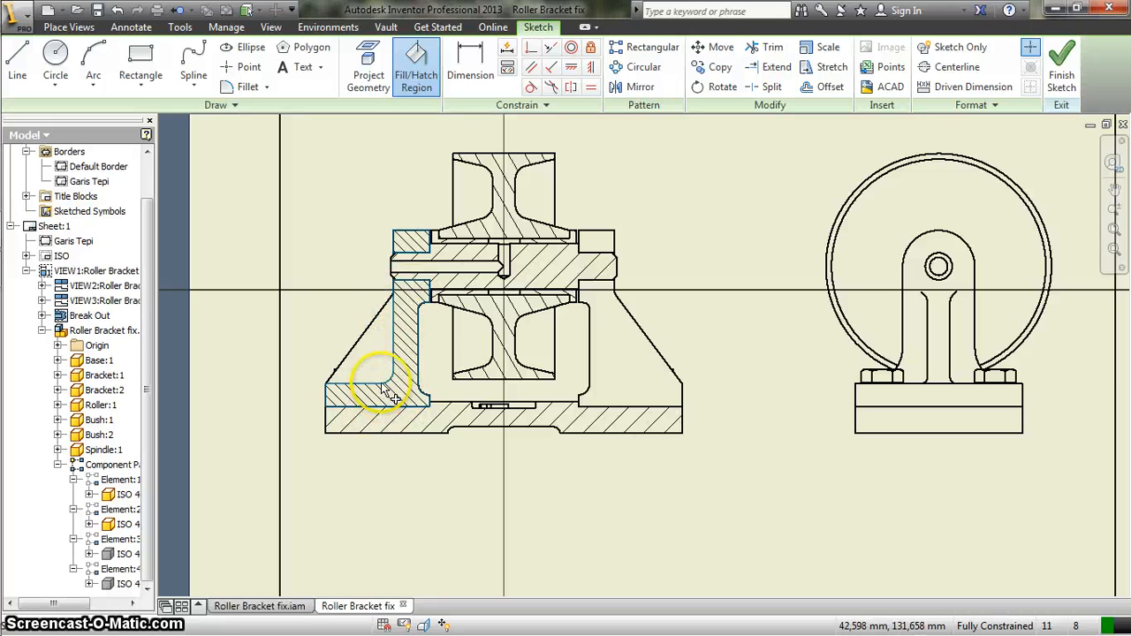
left_click(415, 238)
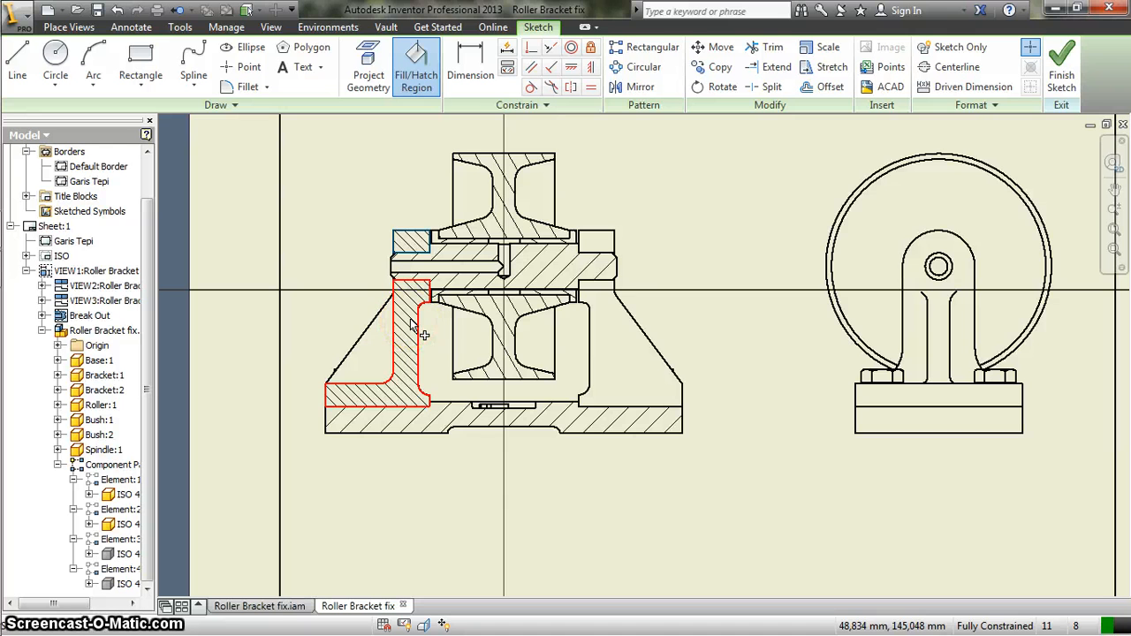
left_click(402, 318)
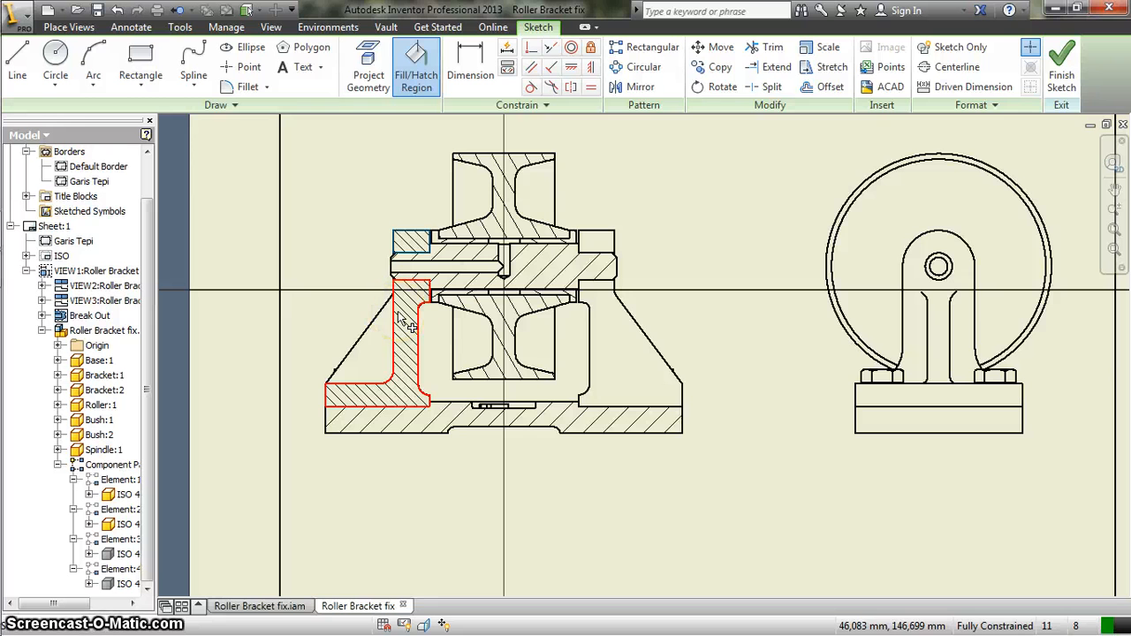
left_click(469, 332)
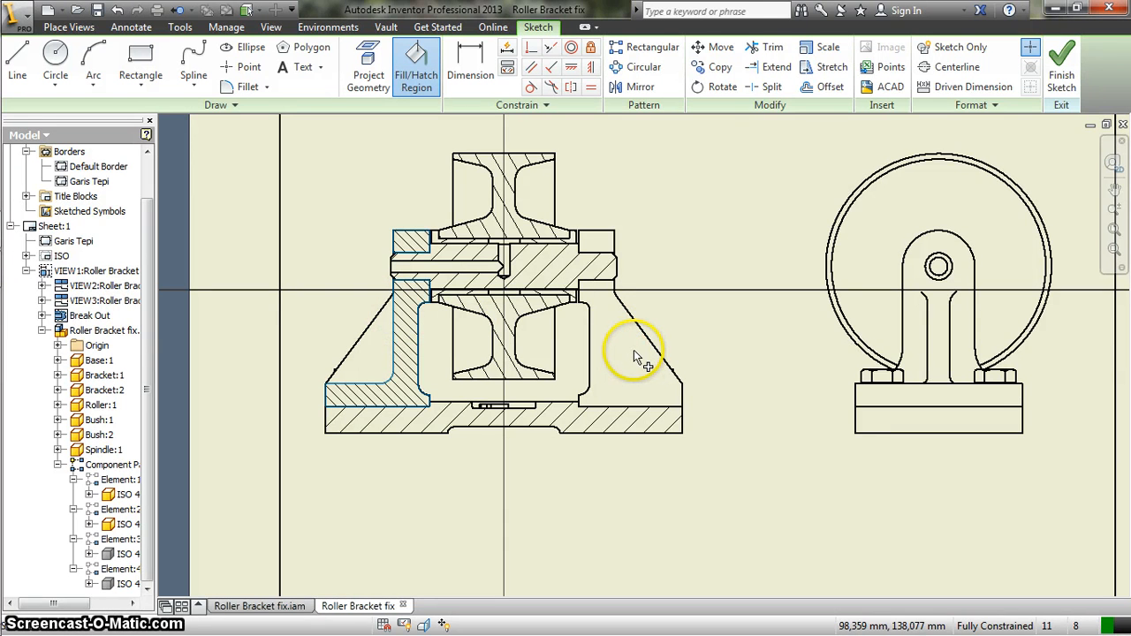
left_click(1061, 69)
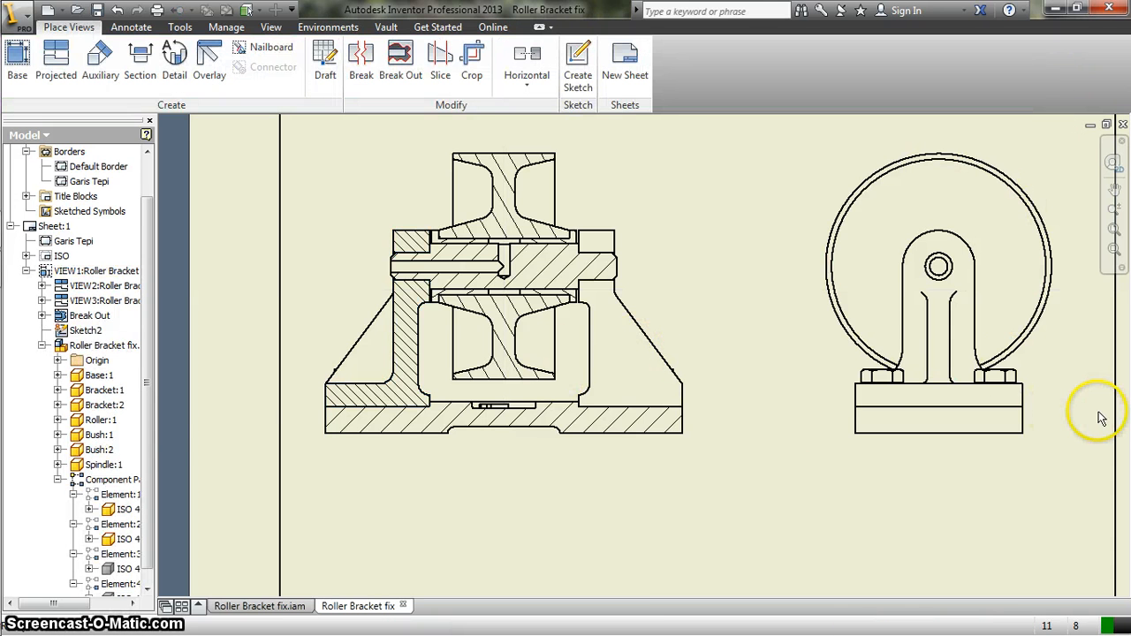
- Start a sketch on the side view of the roller bracket
scroll(1100, 415, "up", 3)
scroll(1100, 415, "down", 3)
scroll(1087, 341, "up", 3)
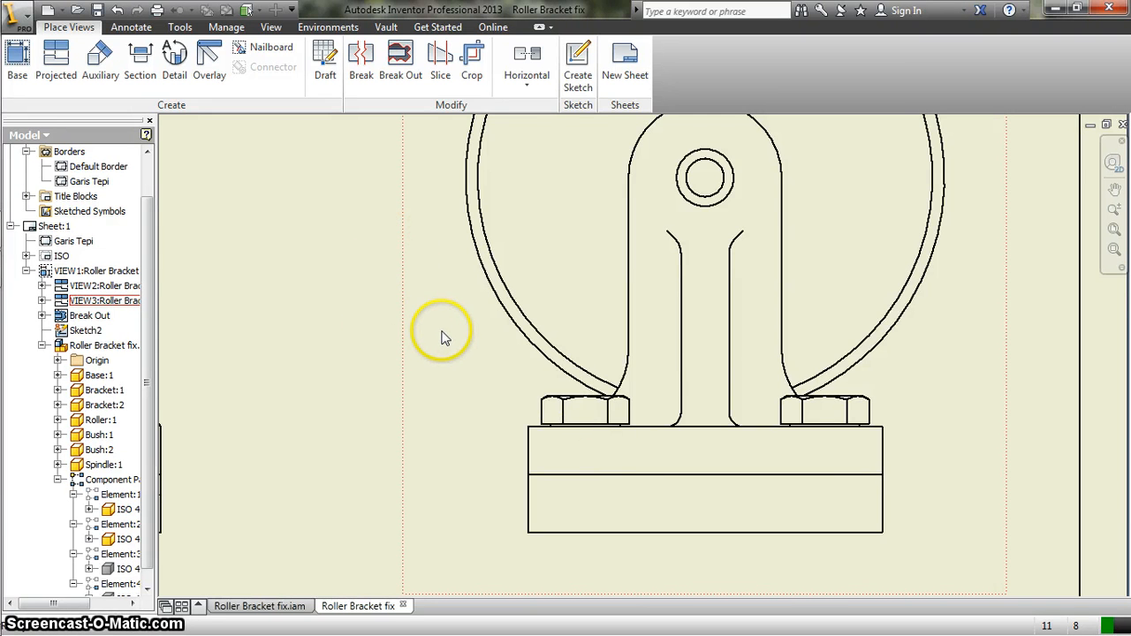
scroll(449, 352, "down", 3)
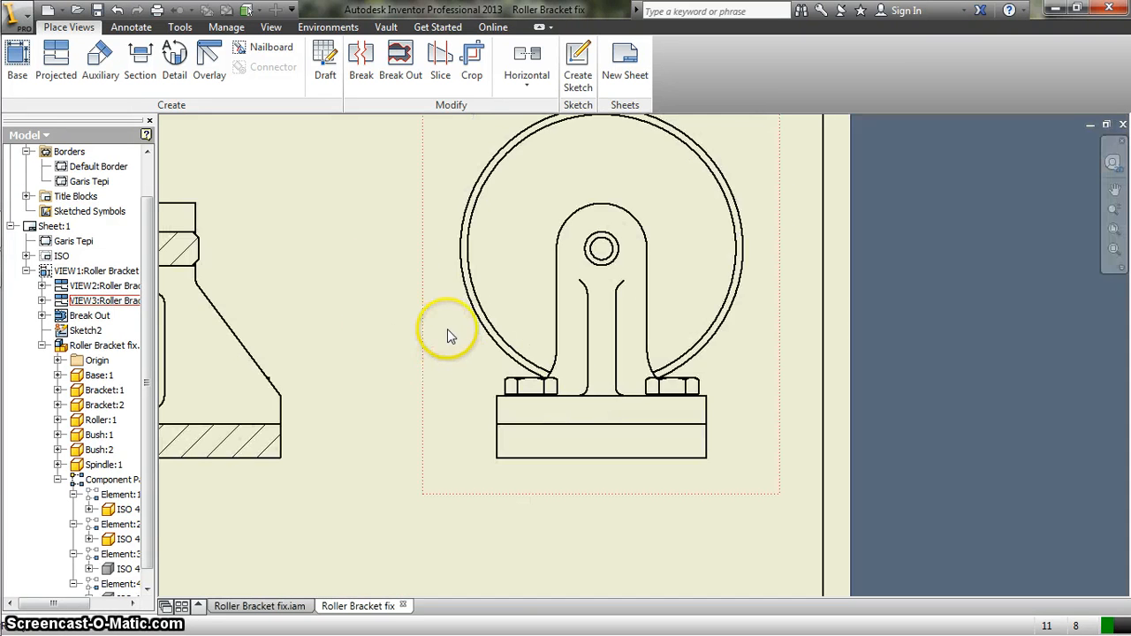
left_click(610, 71)
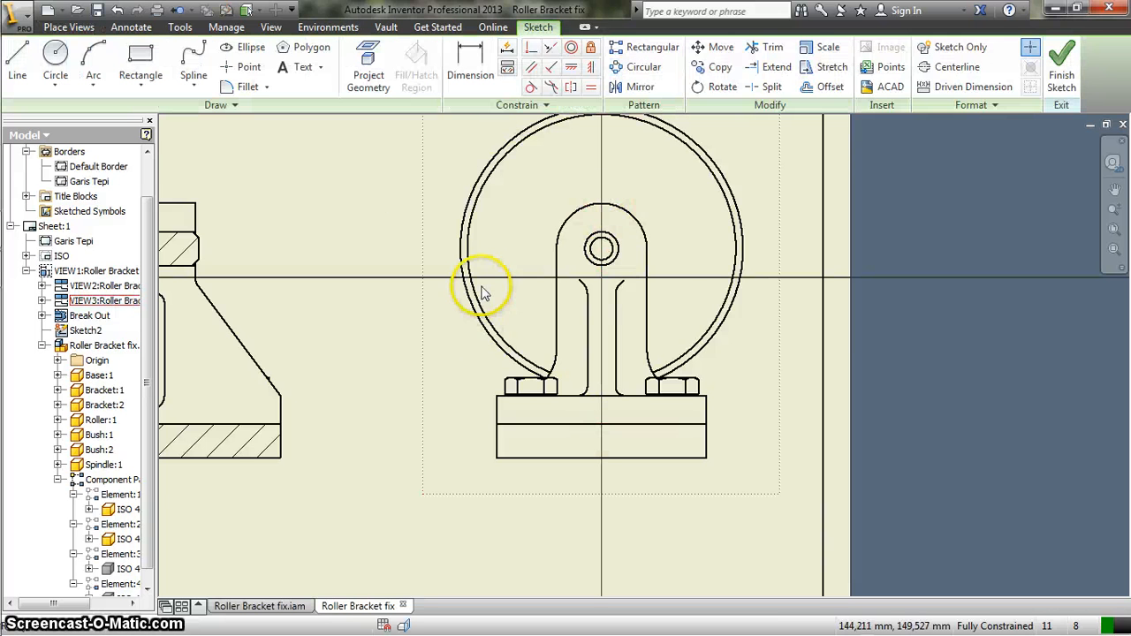
- Draw a closed spline around the left bolt and the left part of the base in the side view, and finish the sketch
left_click(187, 50)
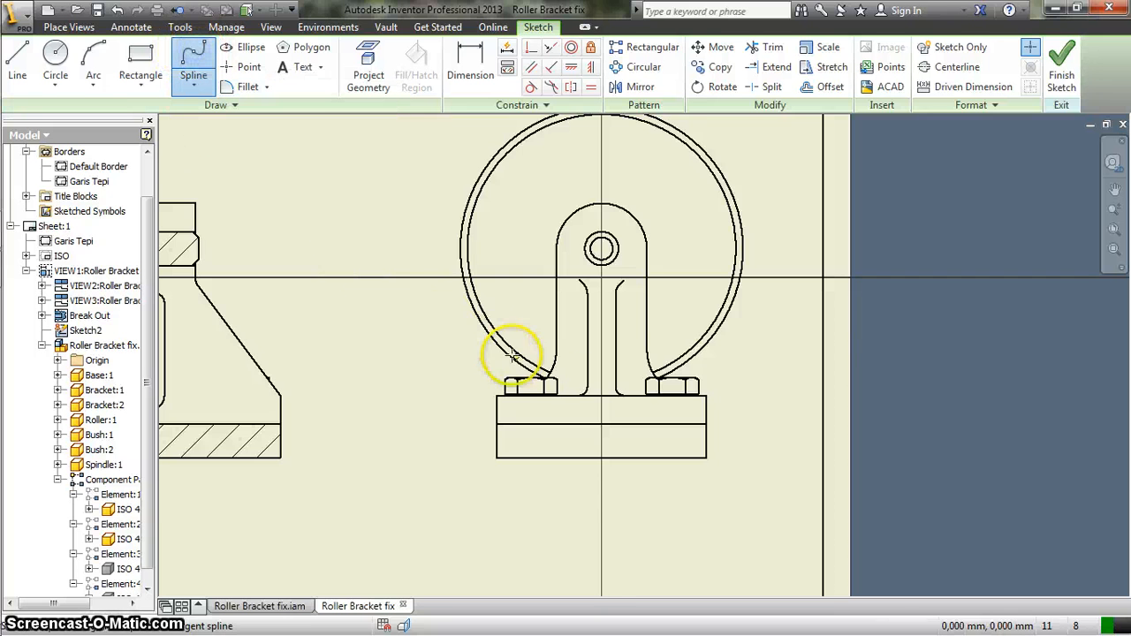
scroll(576, 400, "up", 3)
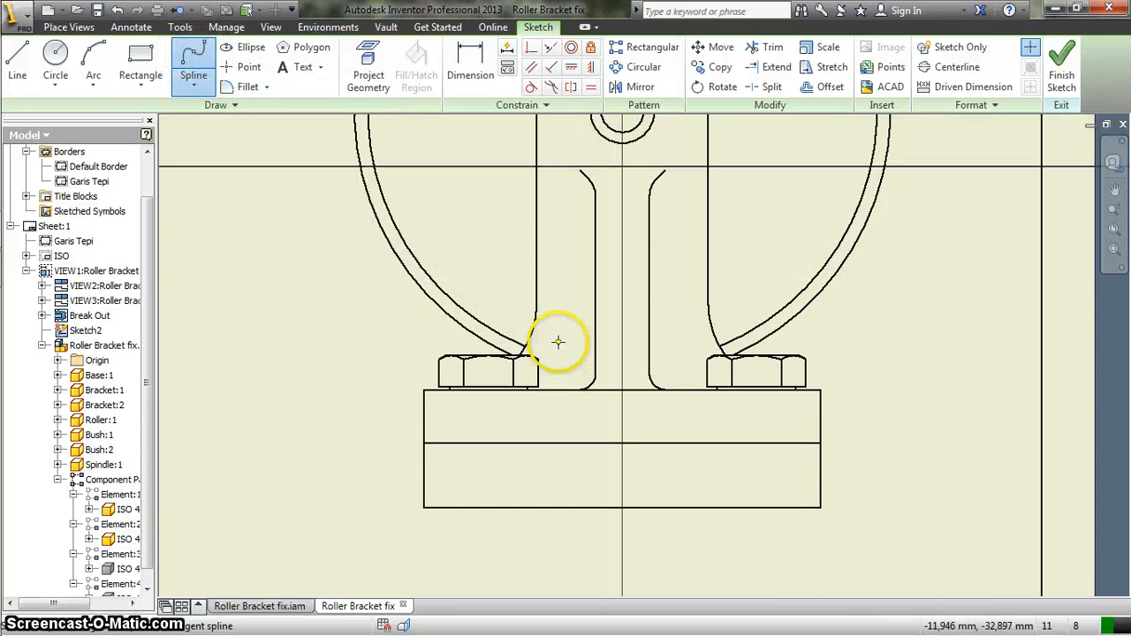
left_click(559, 342)
left_click(576, 399)
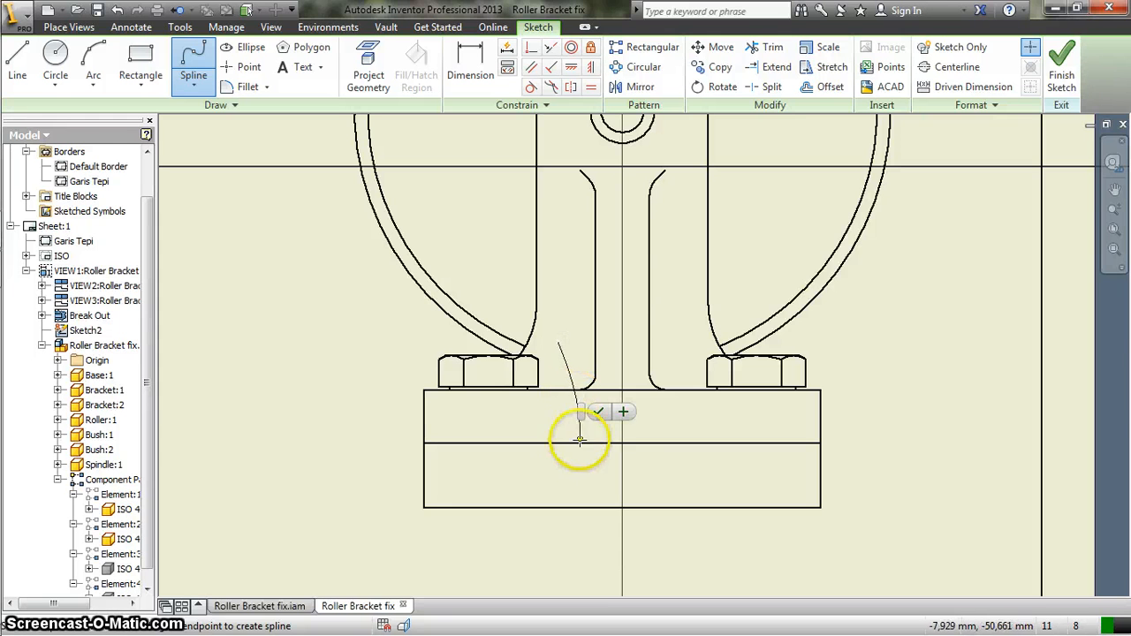
left_click(582, 493)
left_click(576, 535)
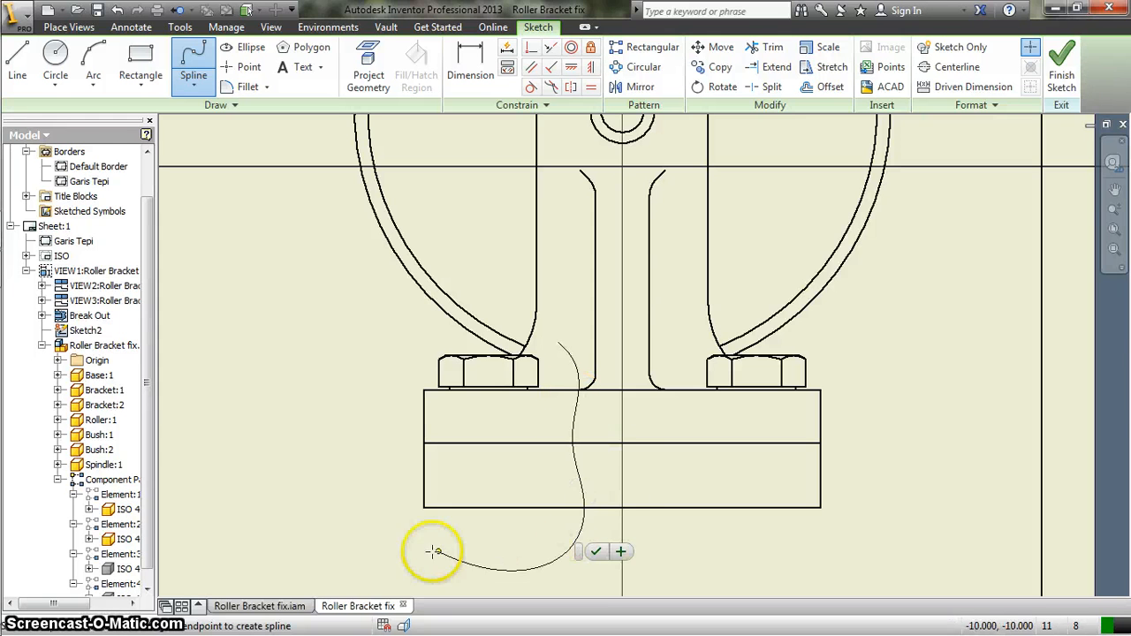
left_click(434, 550)
left_click(361, 530)
left_click(356, 365)
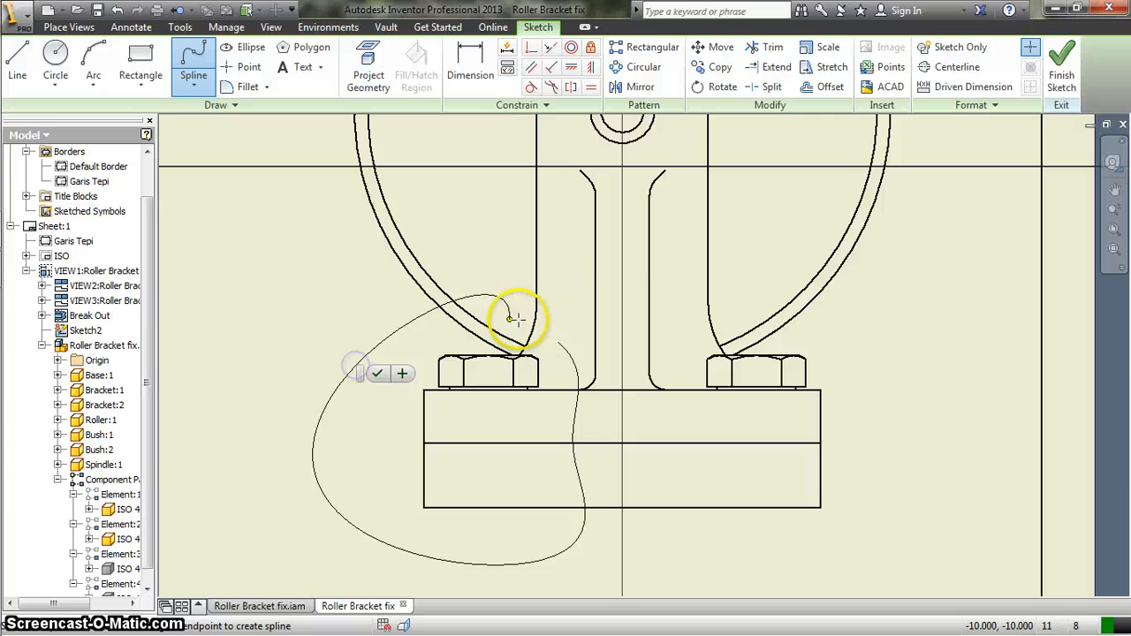
left_click(558, 343)
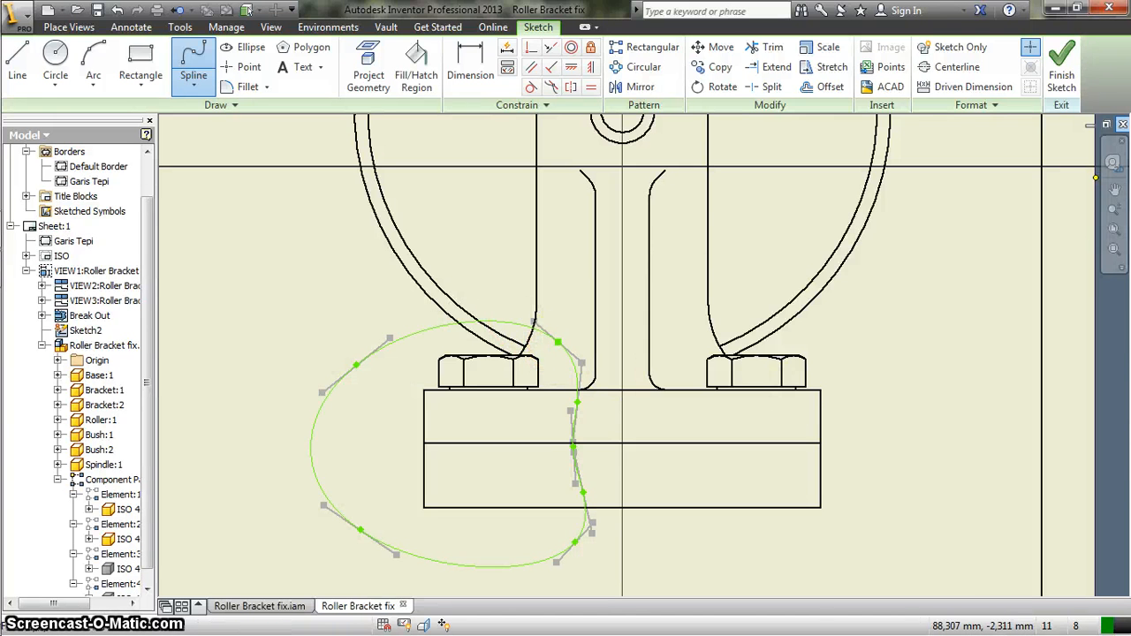
left_click(1071, 53)
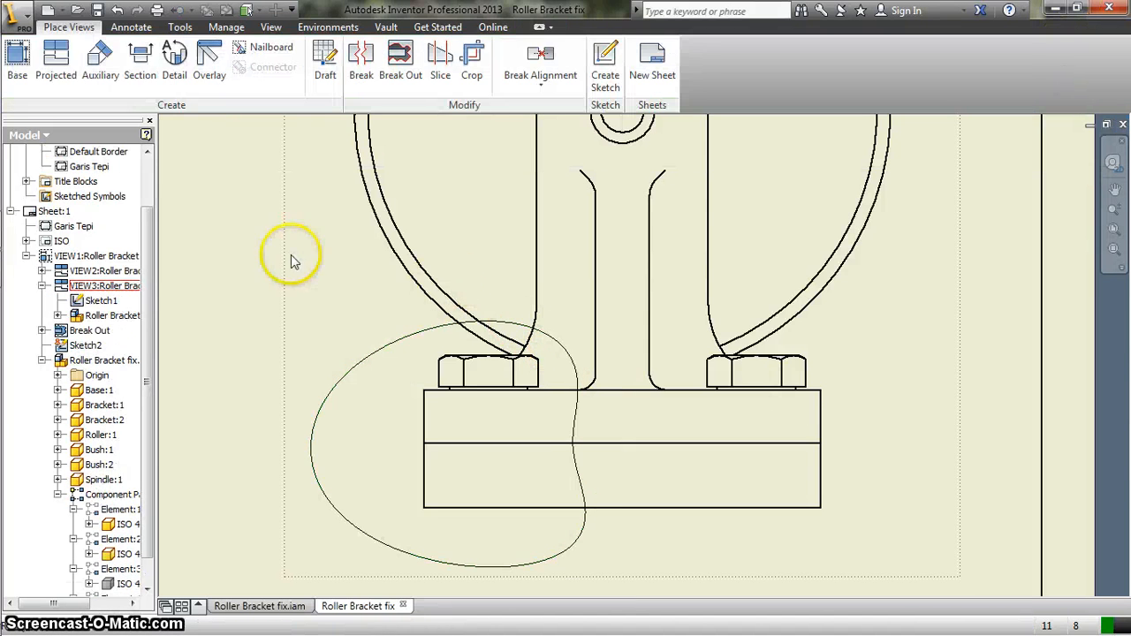
- Create a break-out in the side view from the closed spline profile, using From Point depth 0 at the bracket foot's left edge
left_click(401, 63)
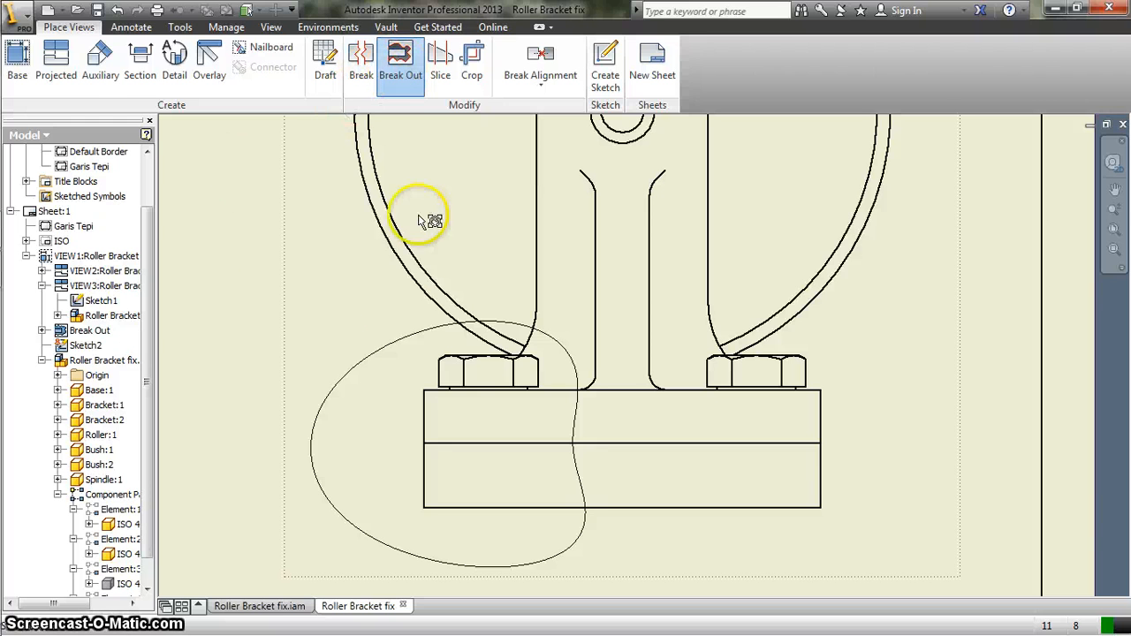
left_click(380, 425)
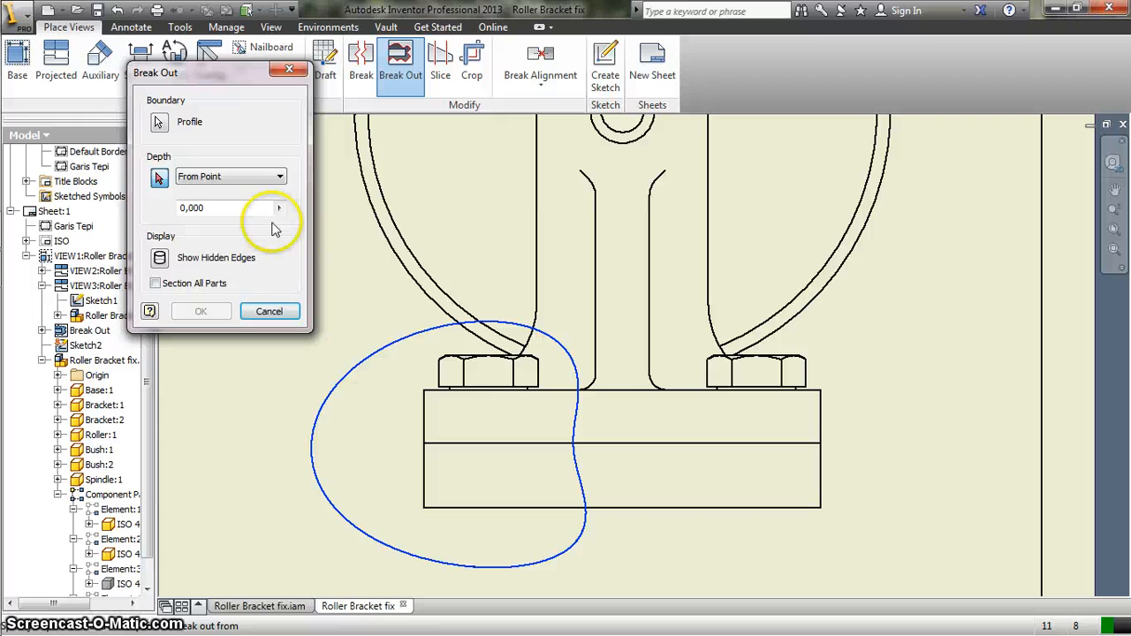
left_click(421, 423)
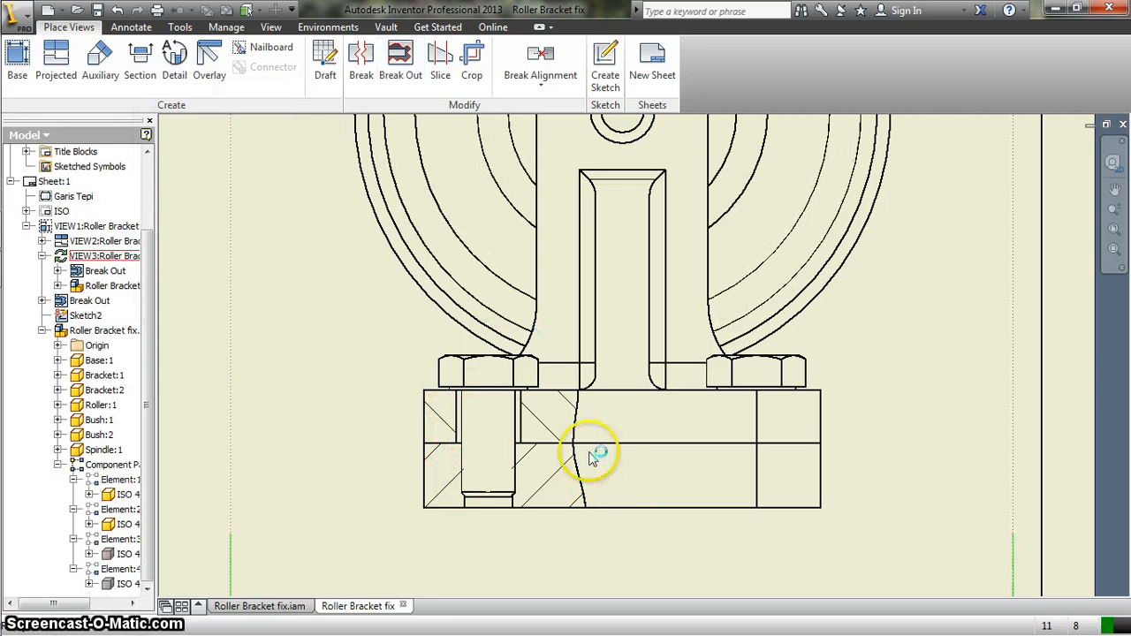
- Set the line weight of the upper break-out boundary edge in the side view to 0,18 mm
scroll(591, 423, "down", 1)
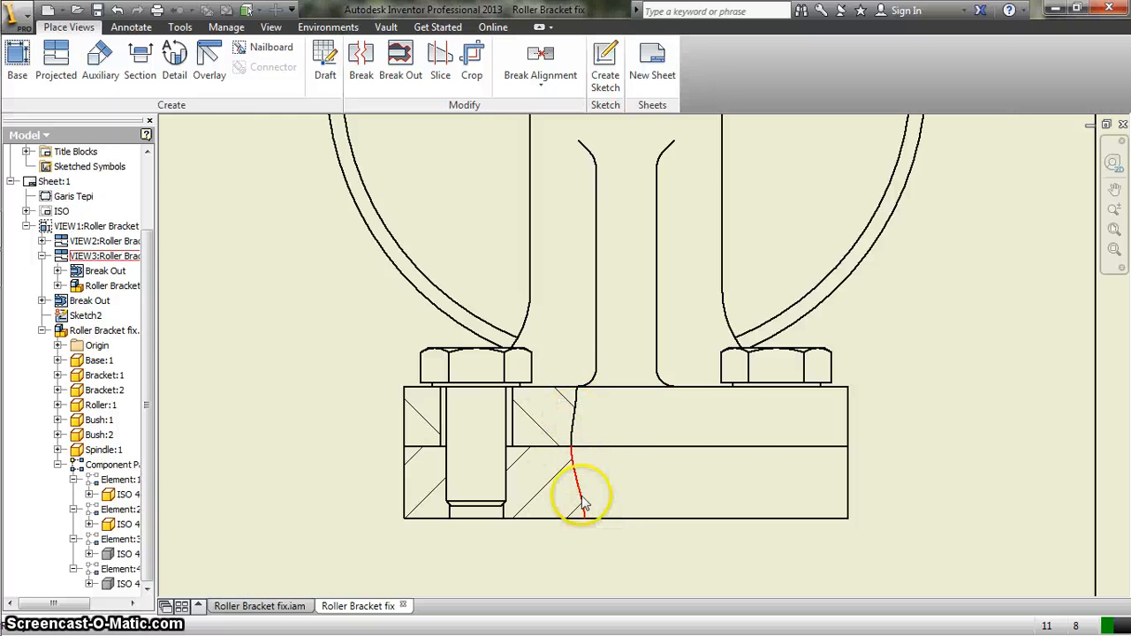
right_click(575, 419)
left_click(619, 458)
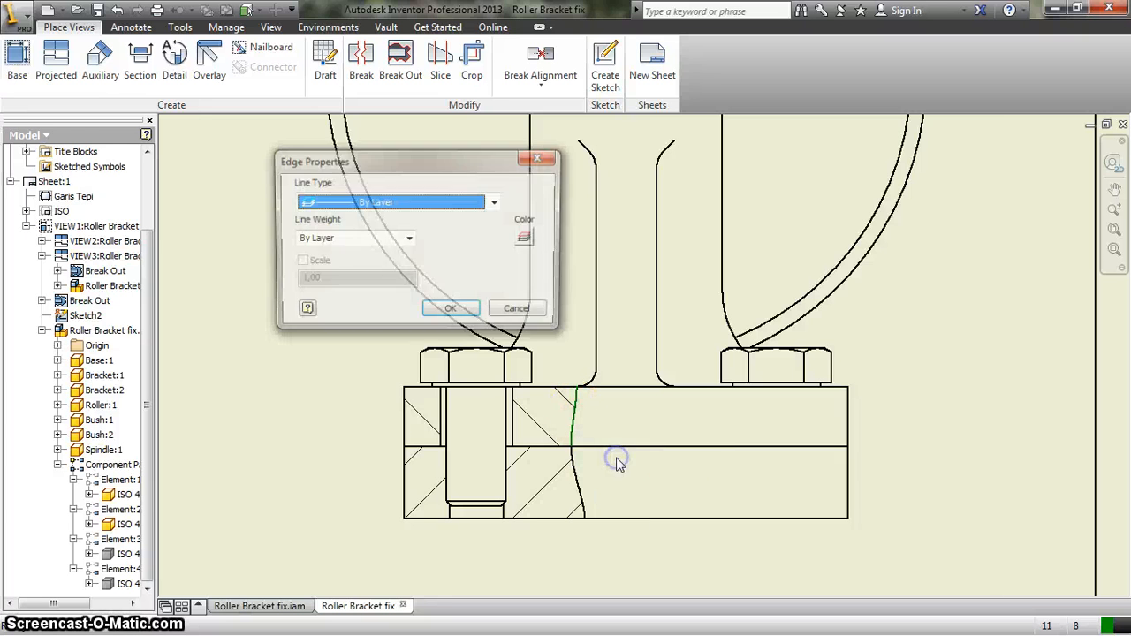
left_click(409, 238)
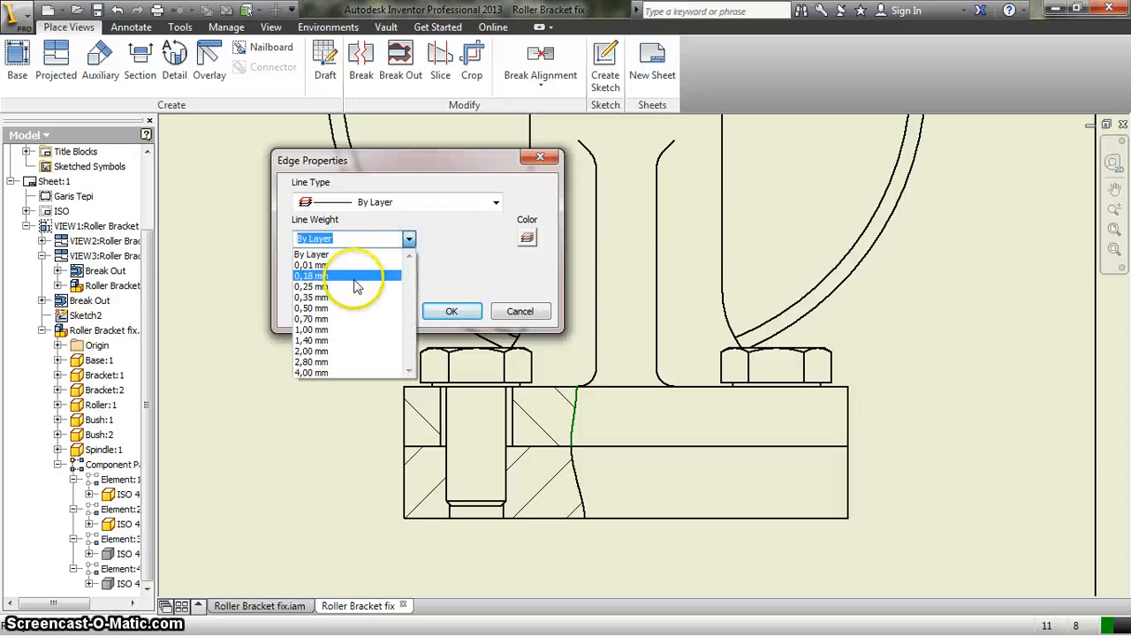
left_click(356, 277)
left_click(452, 311)
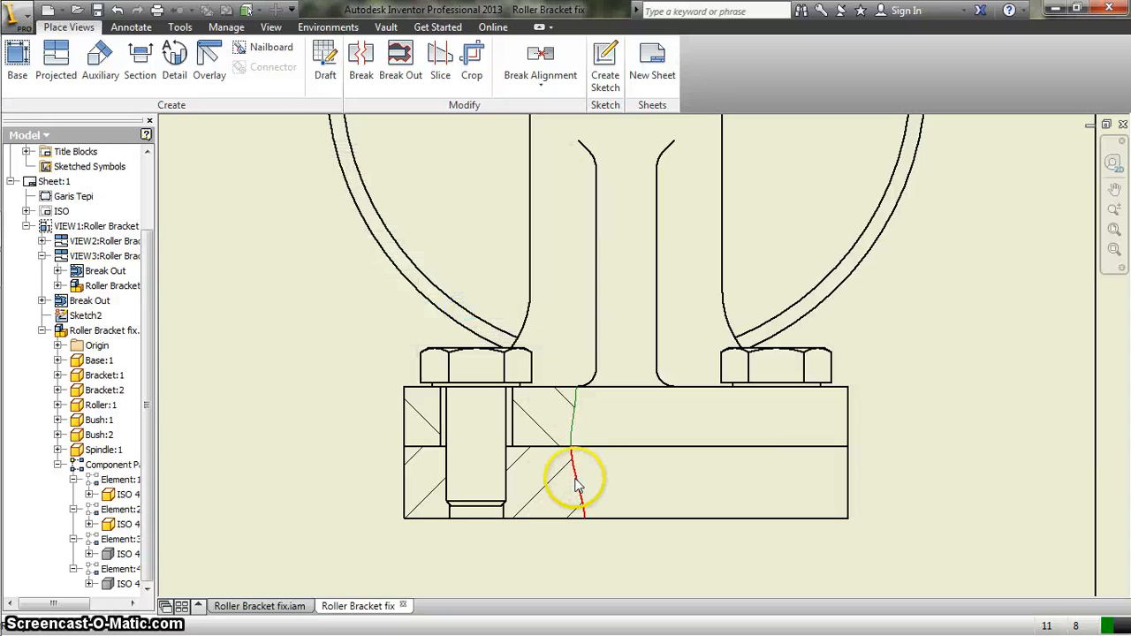
- Set the line weight of the lower break-out boundary edge, across the base, to 0,18 mm
right_click(576, 484)
left_click(616, 522)
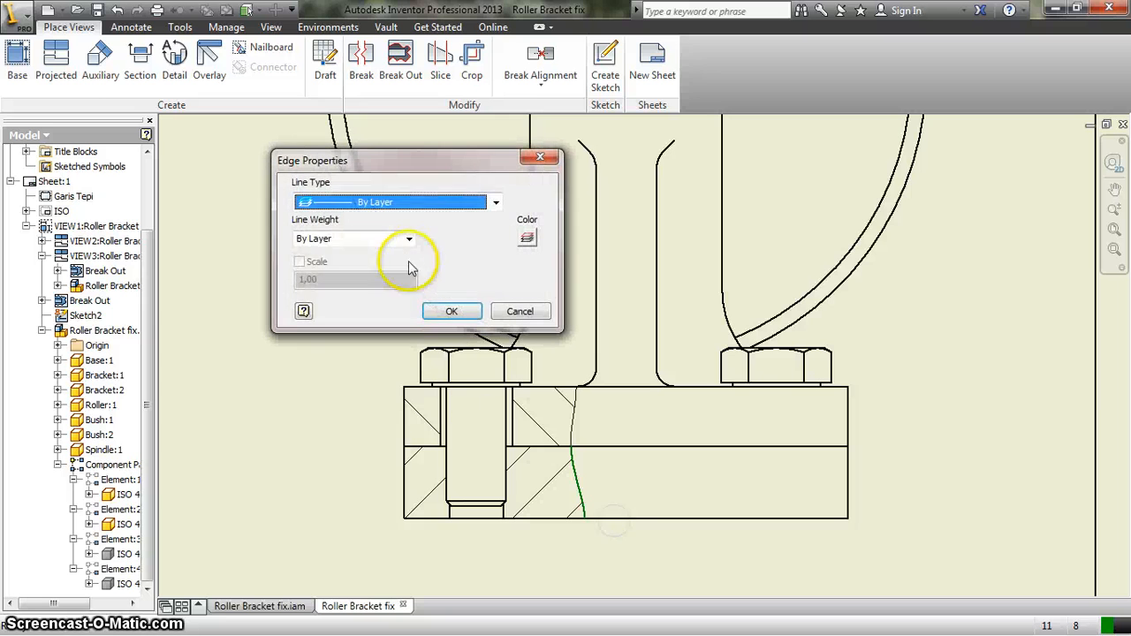
left_click(410, 238)
left_click(354, 278)
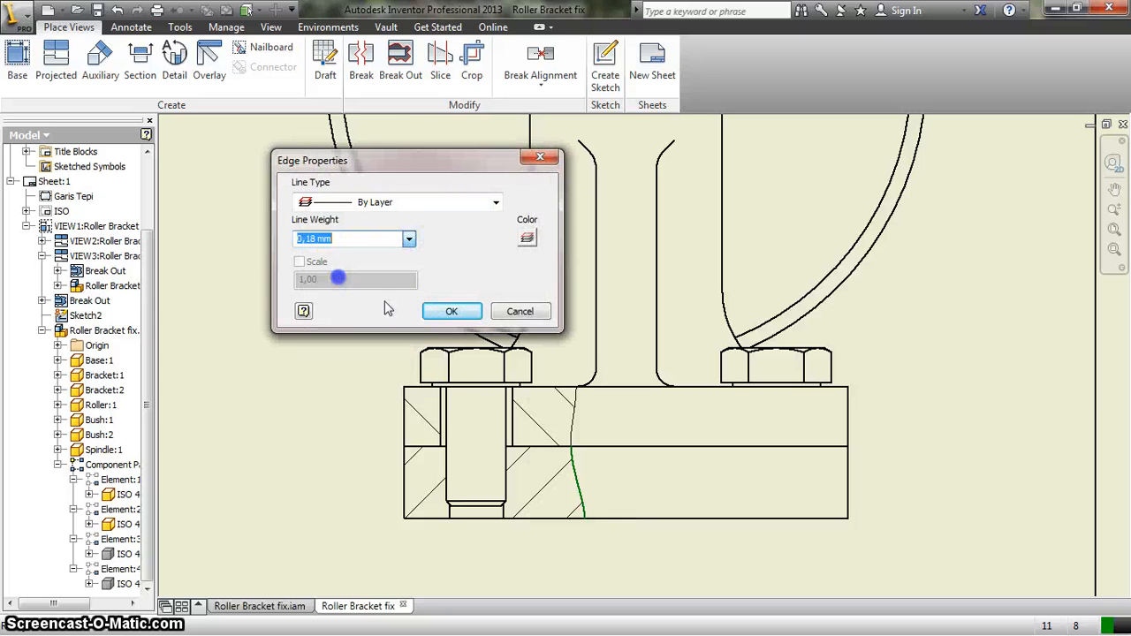
left_click(452, 312)
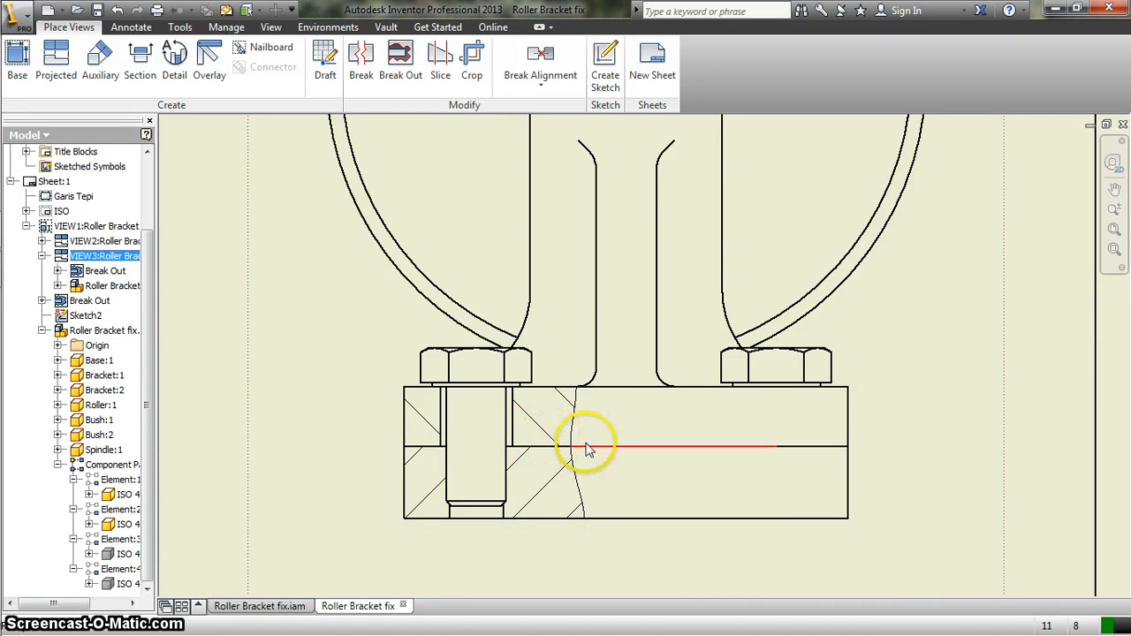
- Review the sectioned front view and the broken-out side view, and open the print settings for the drawing
scroll(588, 451, "down", 2)
scroll(590, 433, "down", 4)
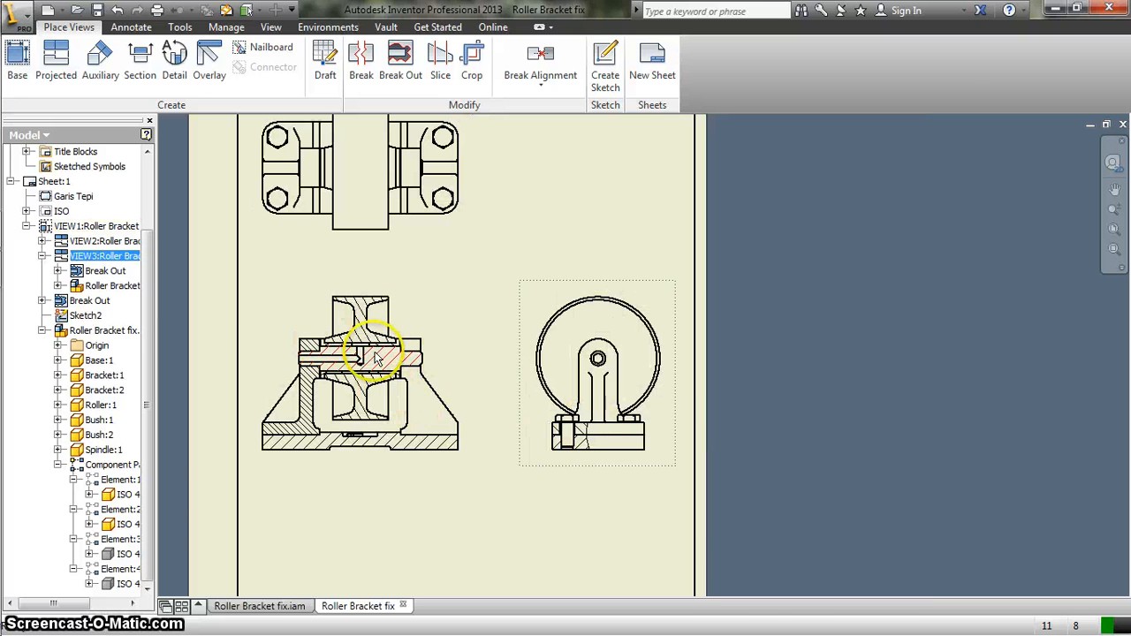
scroll(380, 358, "up", 3)
scroll(385, 358, "up", 2)
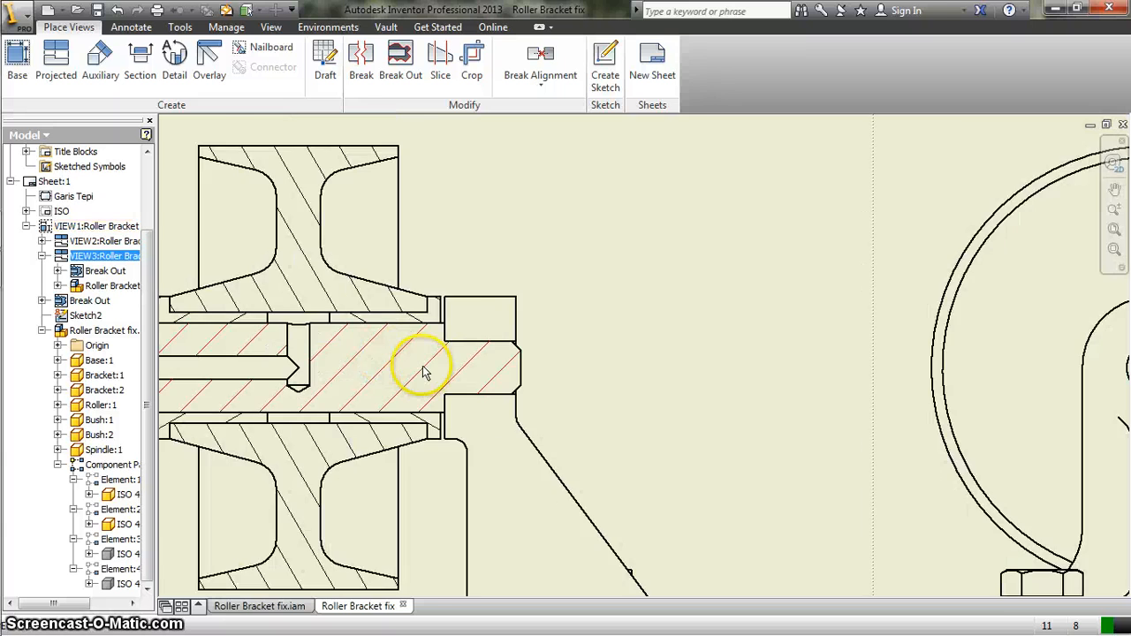
scroll(424, 372, "down", 5)
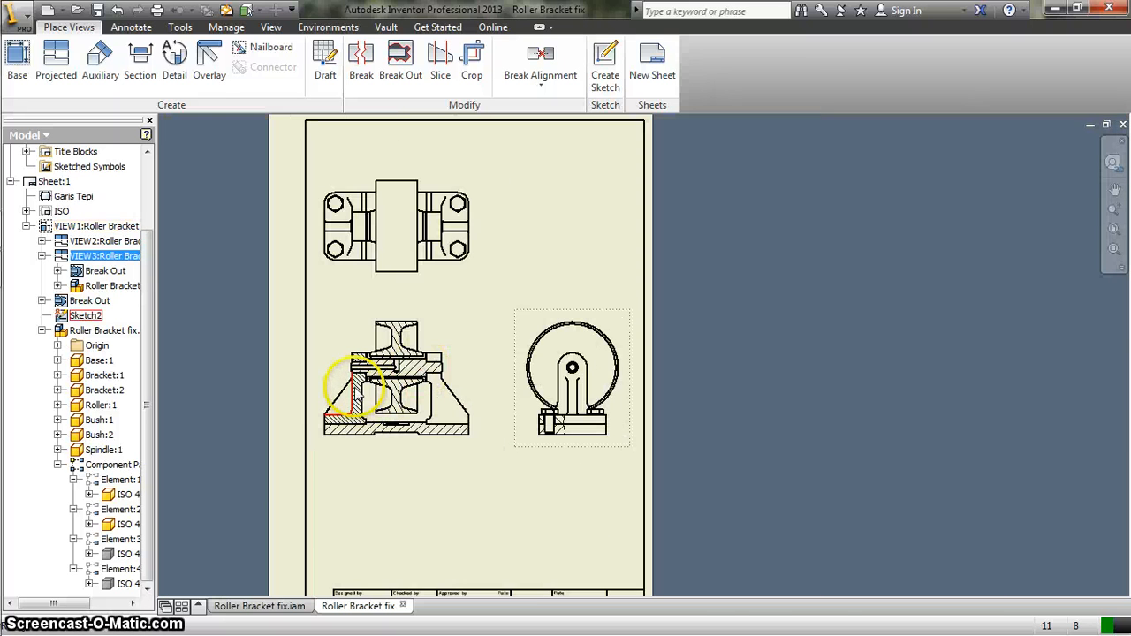
scroll(354, 389, "up", 3)
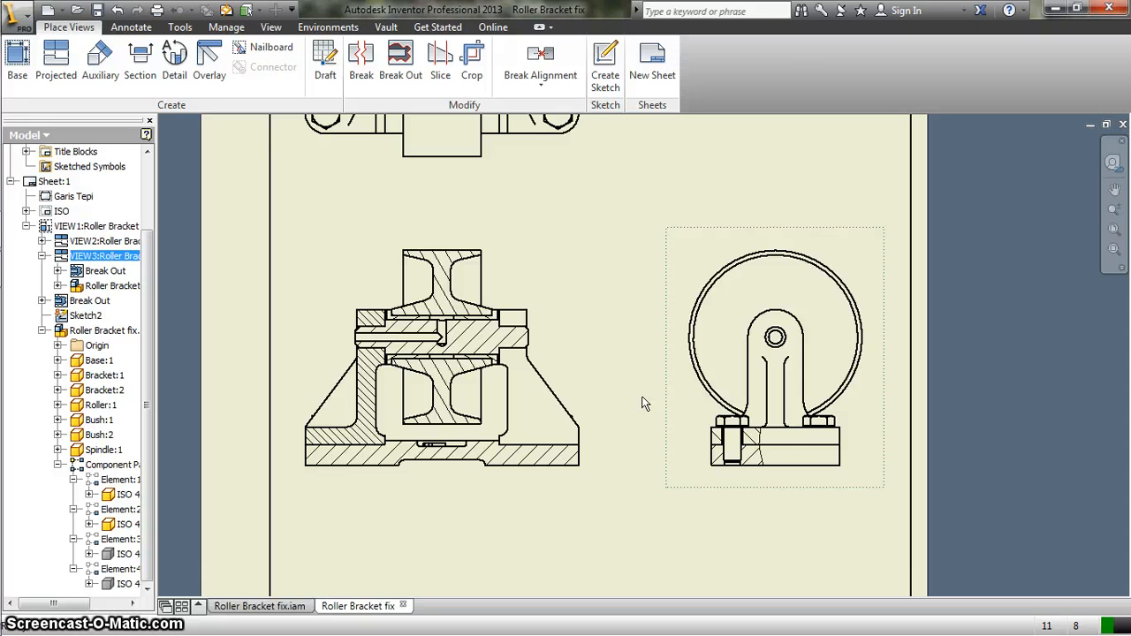
key("ctrl+p")
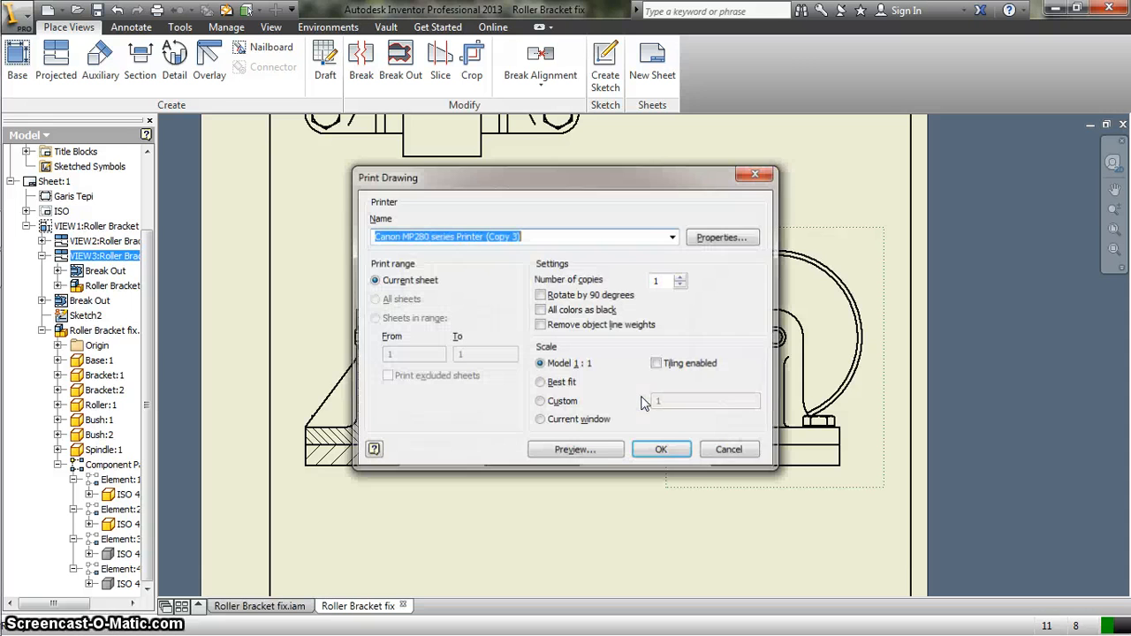